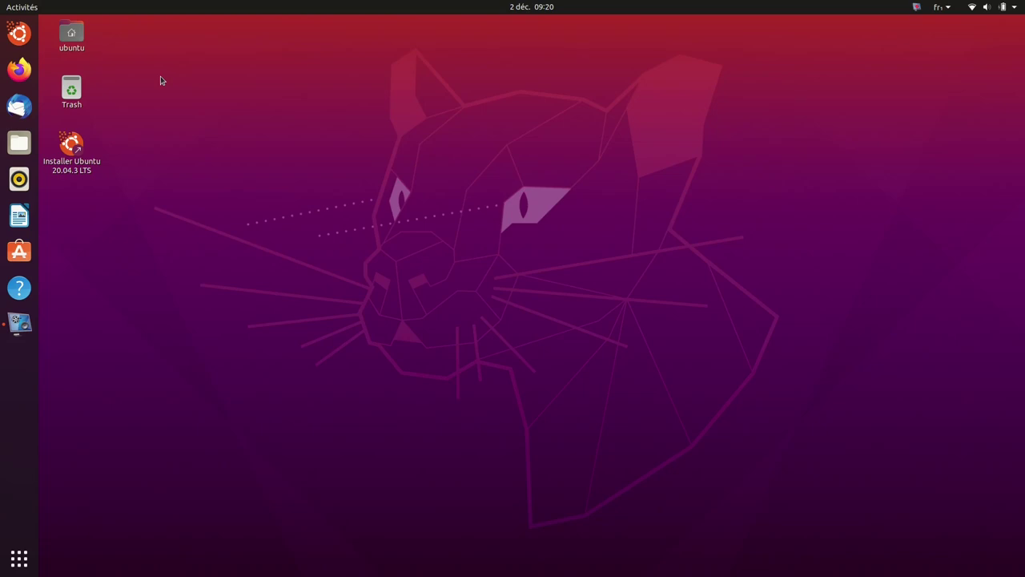
Step: Find and launch the Disques utility, and maximize its window
{"action": "left_click_drag", "start_coordinate": [160, 80], "coordinate": [91, 49]}
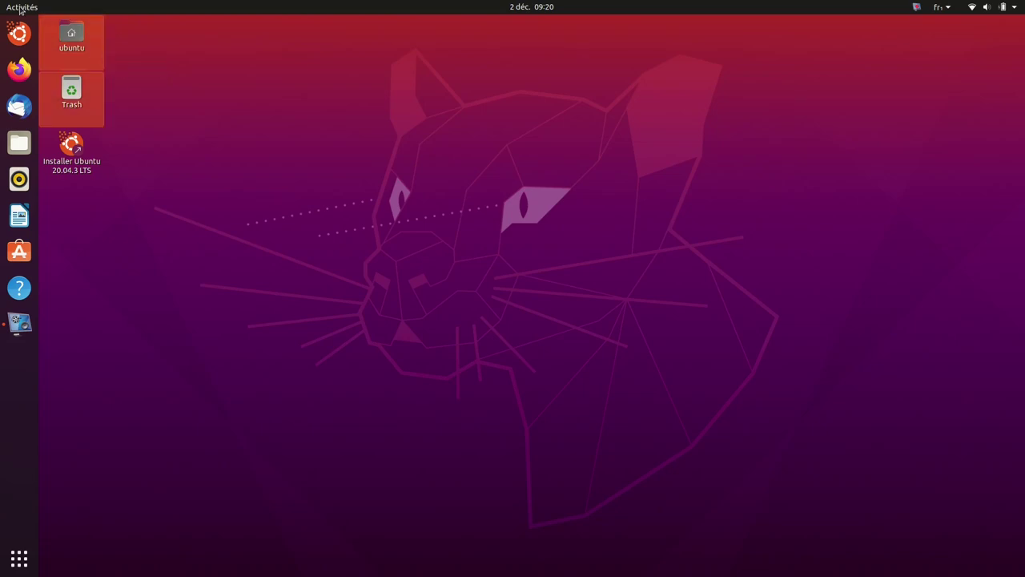
{"action": "left_click", "coordinate": [20, 8]}
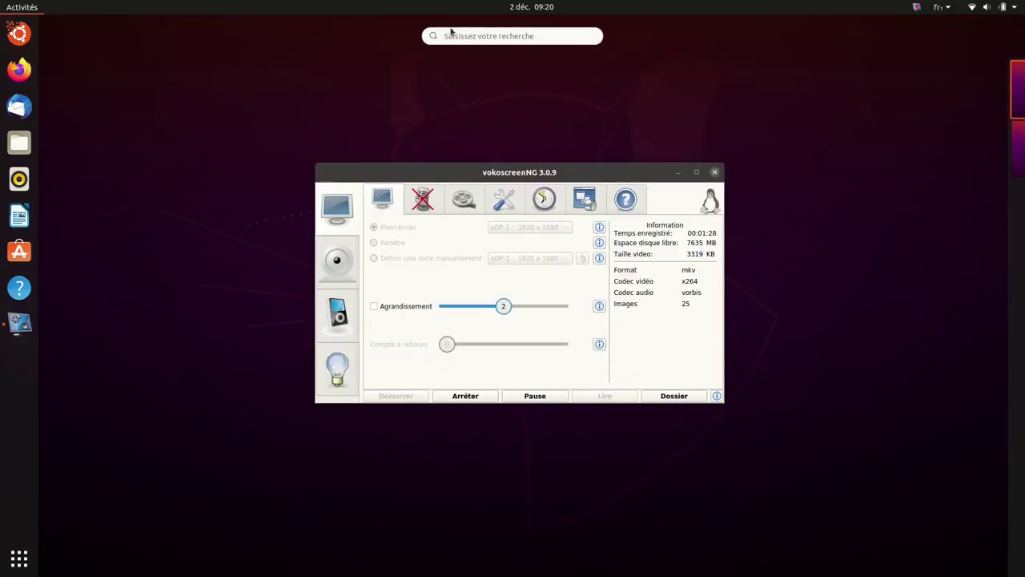
{"action": "type", "text": "disq"}
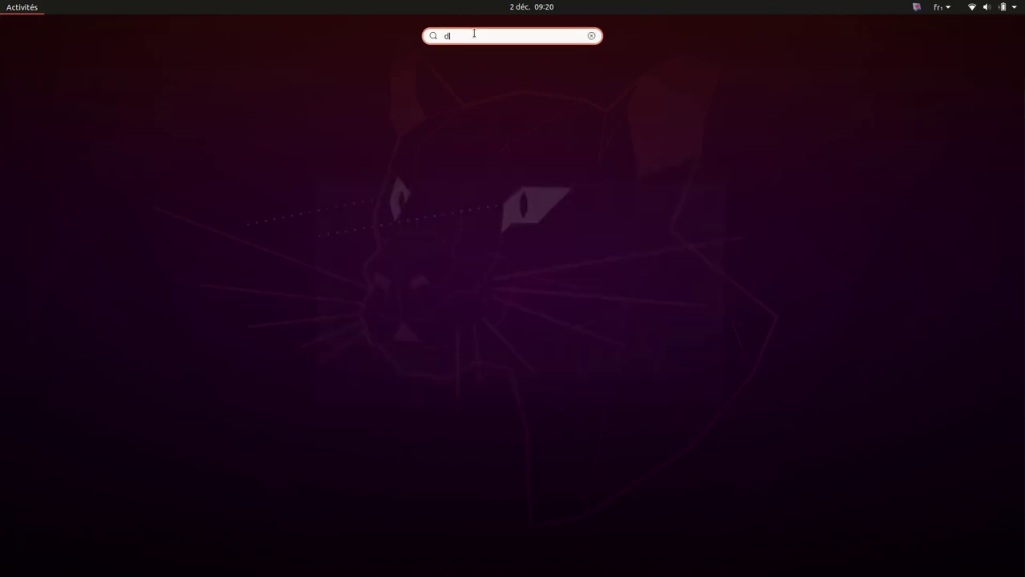
{"action": "left_click", "coordinate": [279, 101]}
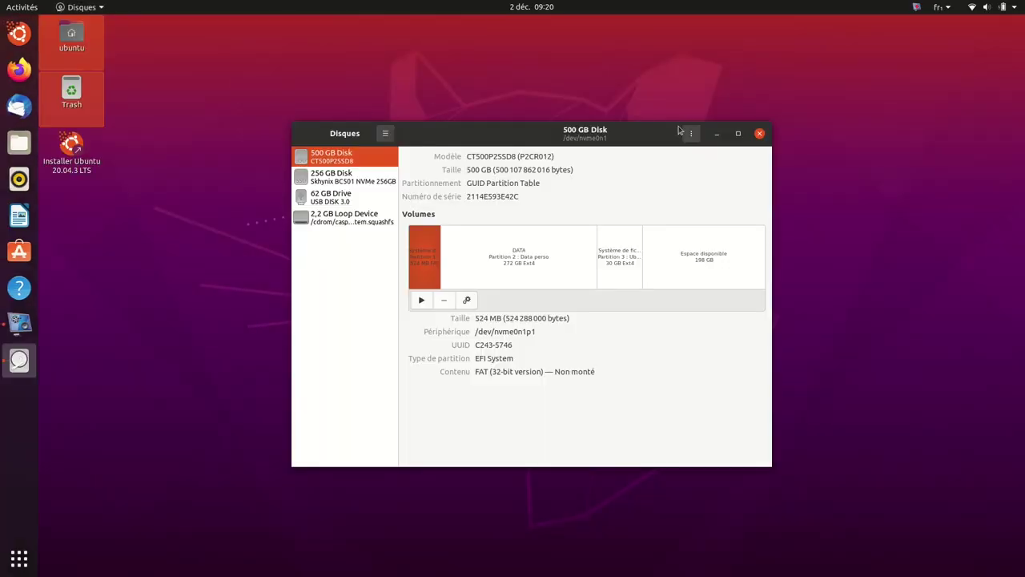
{"action": "left_click", "coordinate": [738, 133]}
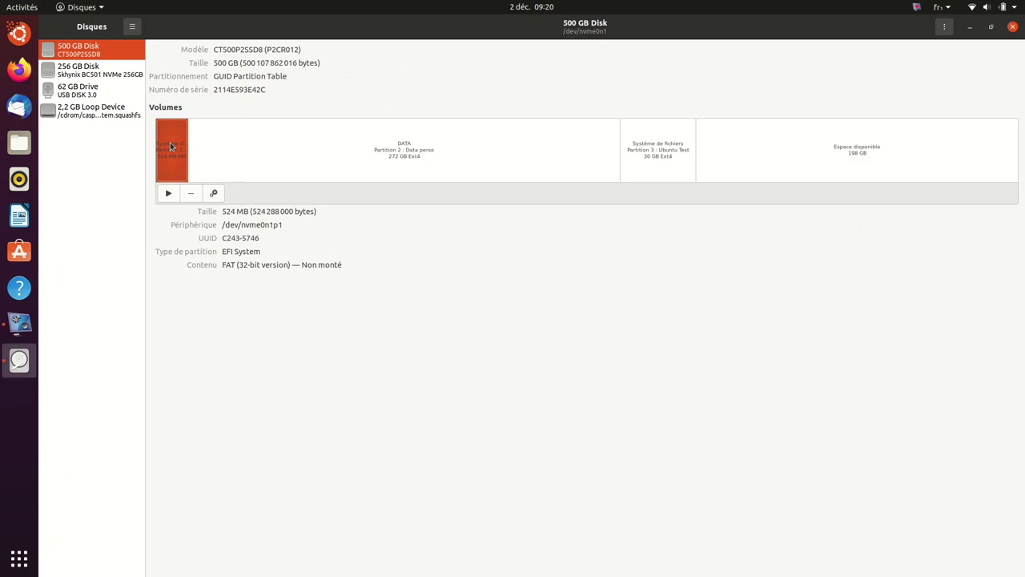
Step: Examine the EFI system partition and the Ubuntu Test partition on the 500 GB disk
{"action": "left_click", "coordinate": [662, 143]}
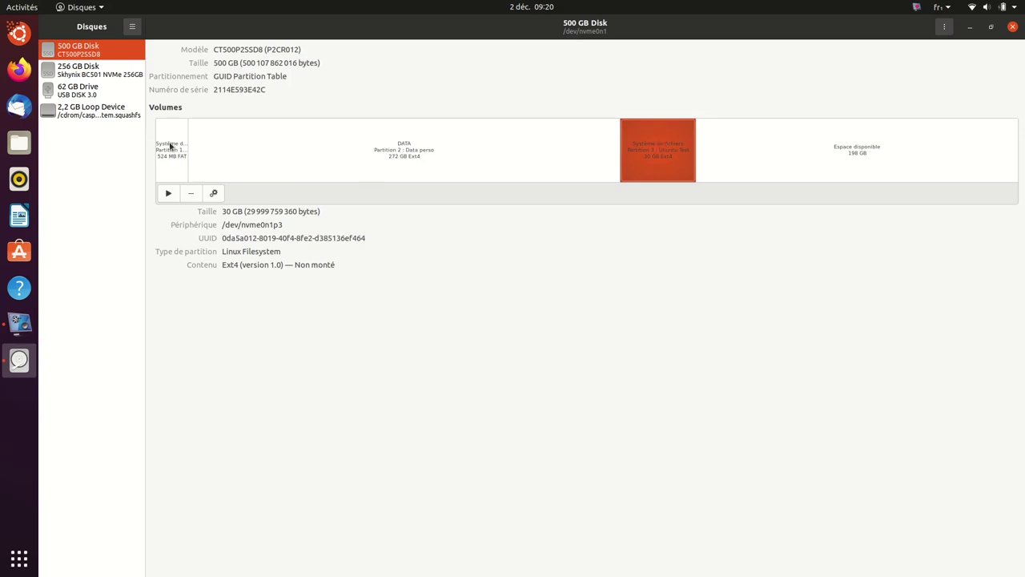
{"action": "left_click", "coordinate": [170, 145]}
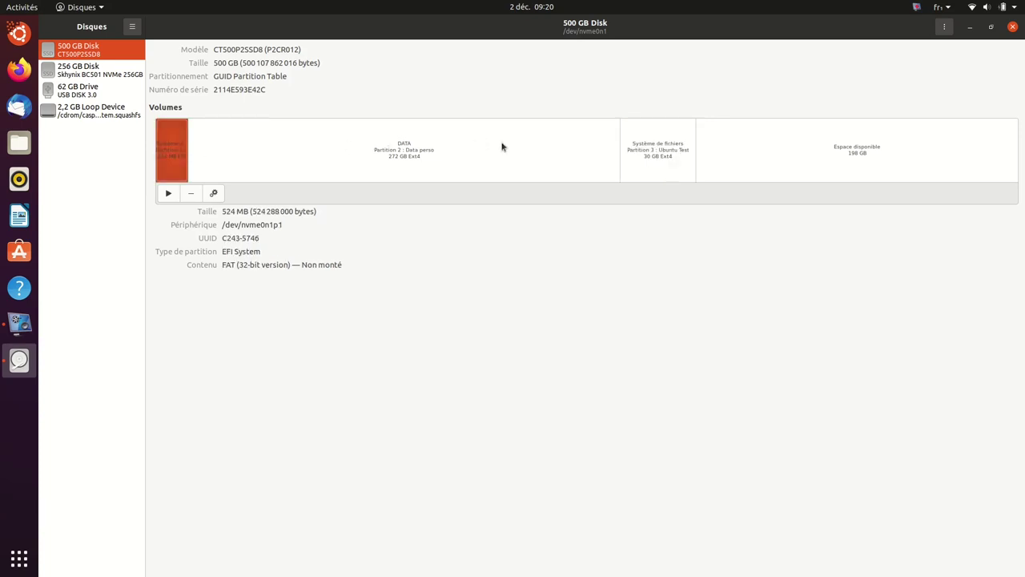
{"action": "left_click", "coordinate": [663, 150]}
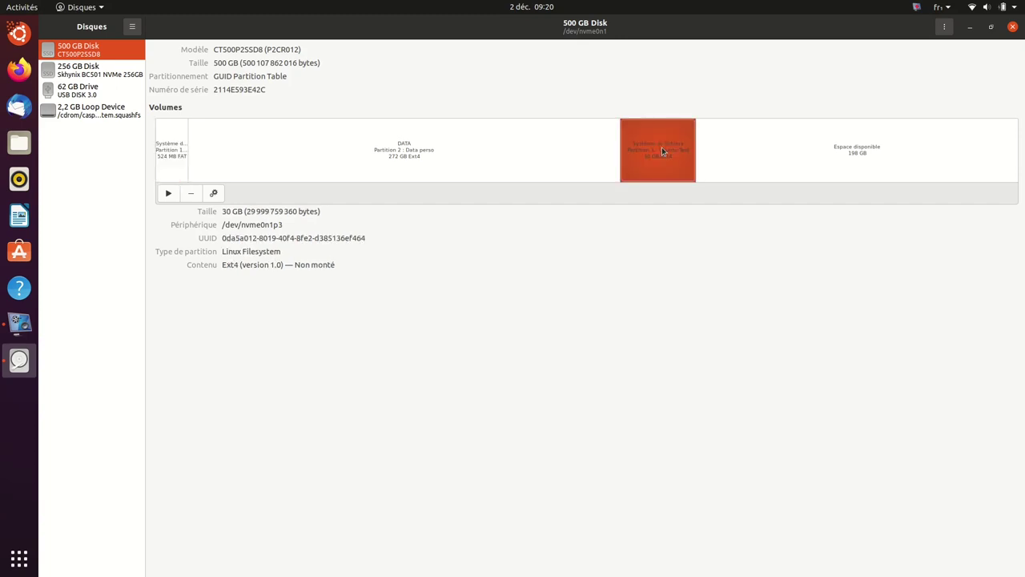
{"action": "left_click", "coordinate": [160, 140]}
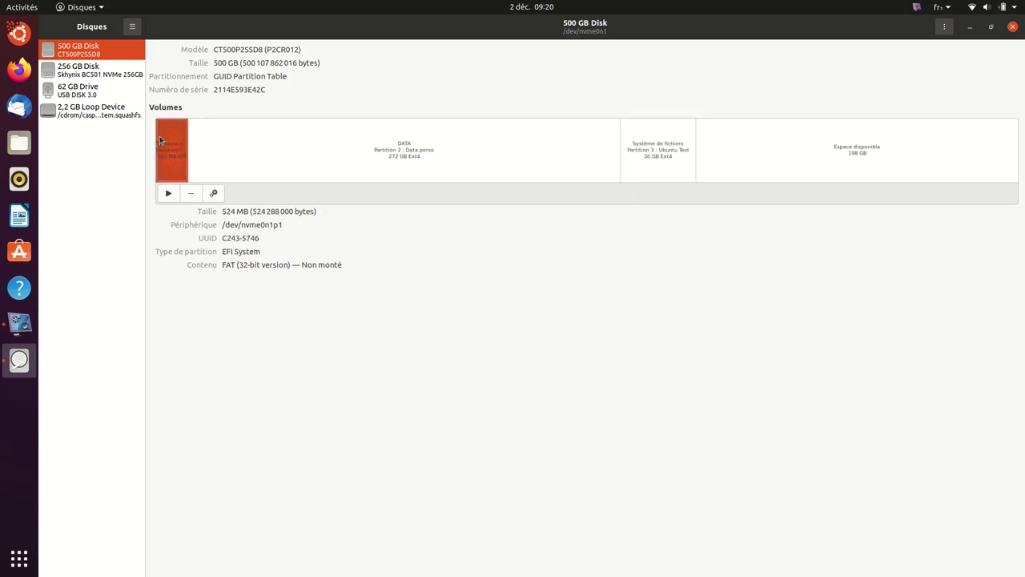
Step: Examine the ESP partition and the 25 GB Ext4 partition on the 256 GB disk, comparing its layout with the 500 GB disk
{"action": "left_click", "coordinate": [100, 80]}
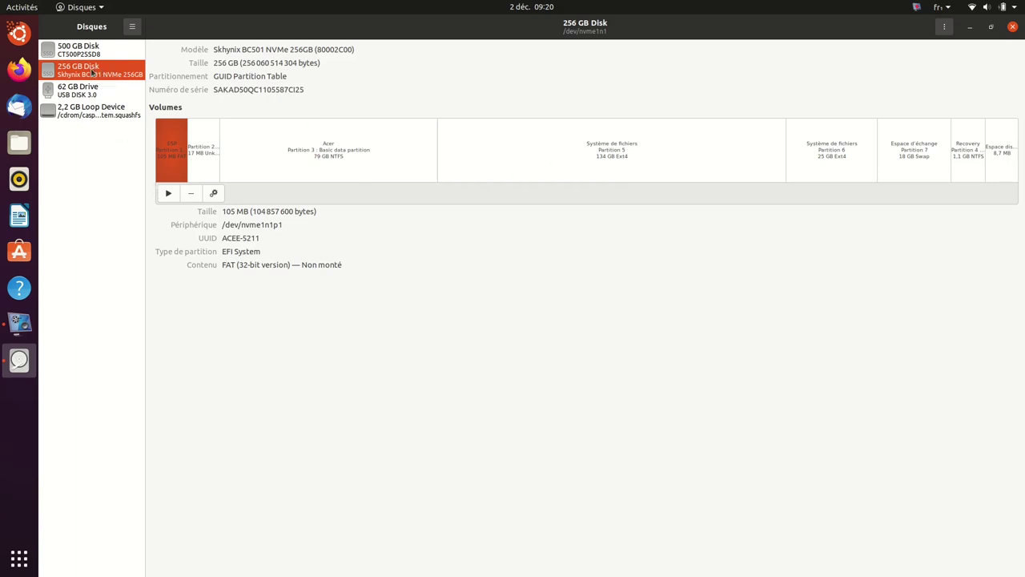
{"action": "left_click", "coordinate": [165, 153]}
{"action": "left_click", "coordinate": [829, 158]}
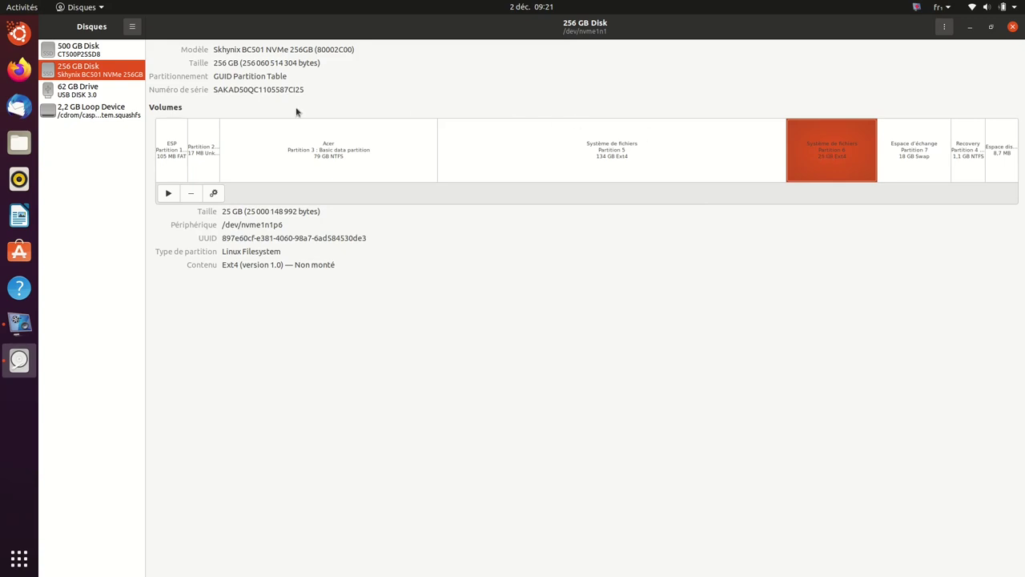
{"action": "left_click", "coordinate": [88, 46]}
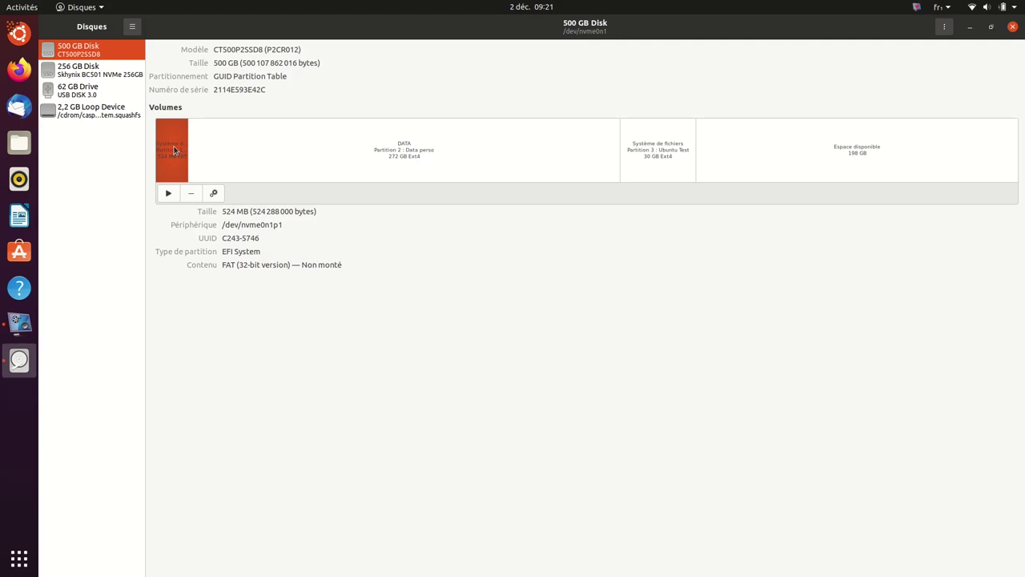
{"action": "left_click", "coordinate": [104, 72]}
{"action": "key", "text": "Up"}
{"action": "key", "text": "Down"}
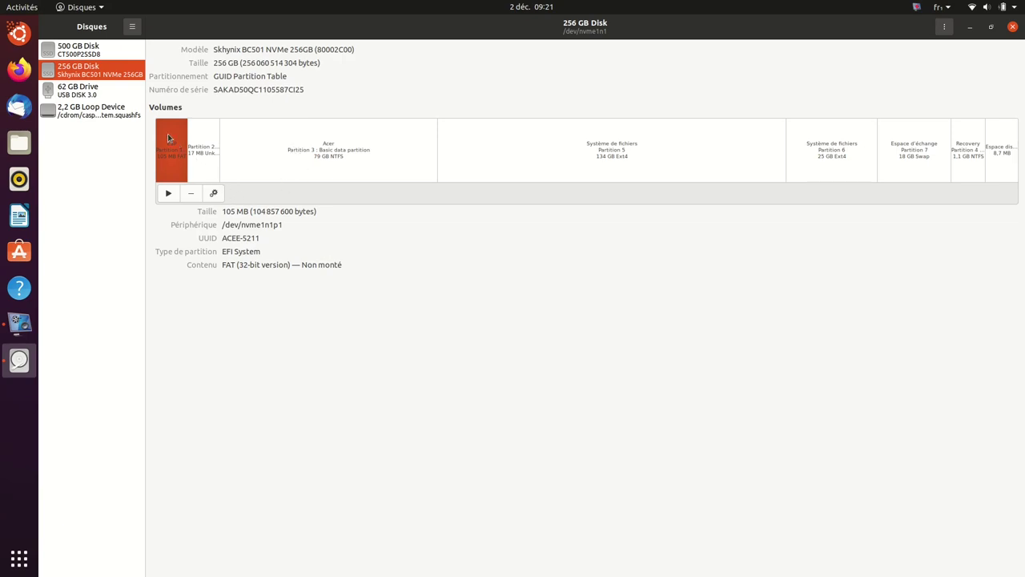
{"action": "left_click", "coordinate": [168, 137]}
{"action": "left_click", "coordinate": [818, 153]}
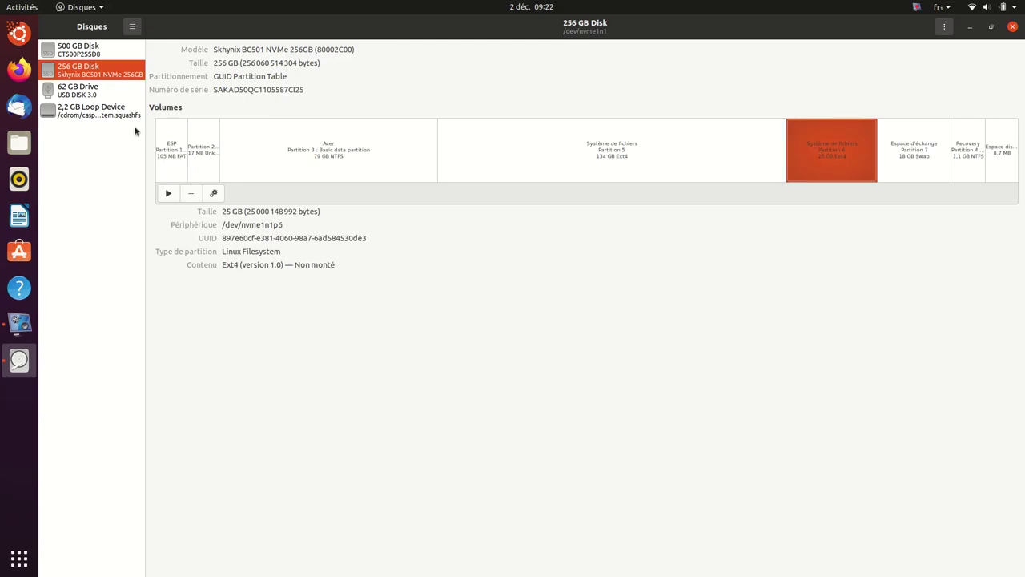
Step: Mount the EFI system partition of the 500 GB disk and open its EFI folder in the file manager
{"action": "left_click", "coordinate": [86, 49]}
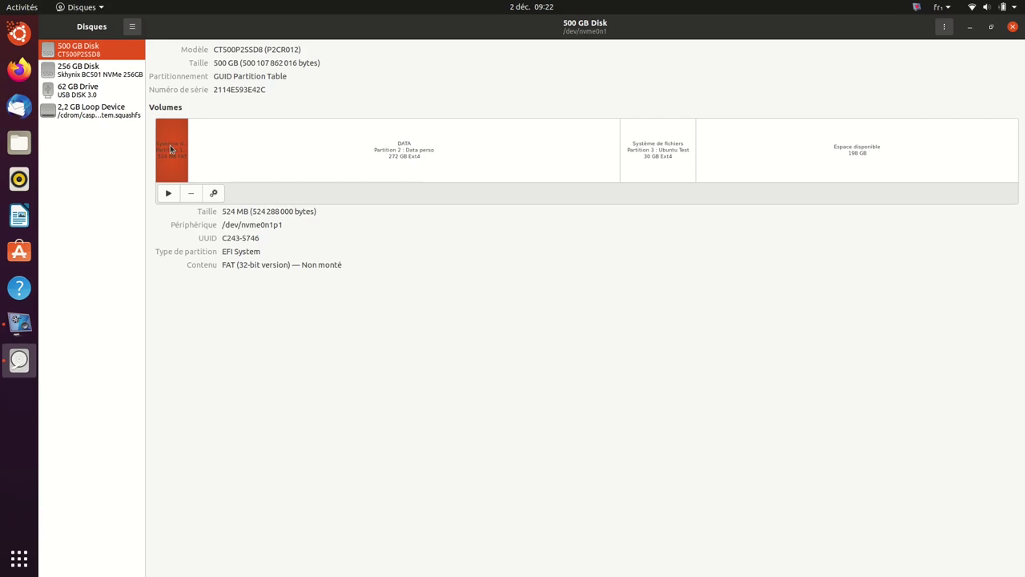
{"action": "left_click", "coordinate": [167, 193]}
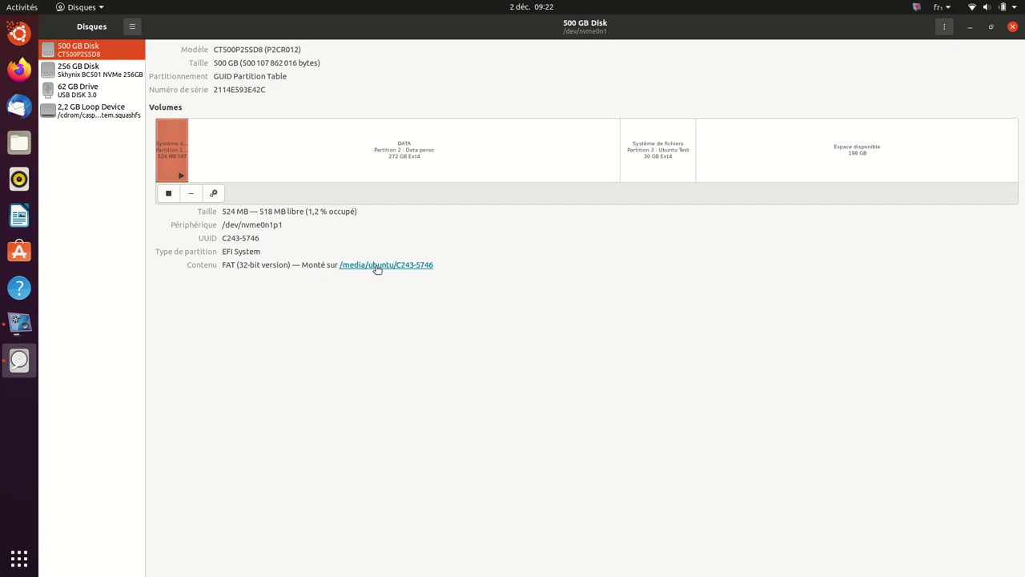
{"action": "left_click", "coordinate": [377, 266]}
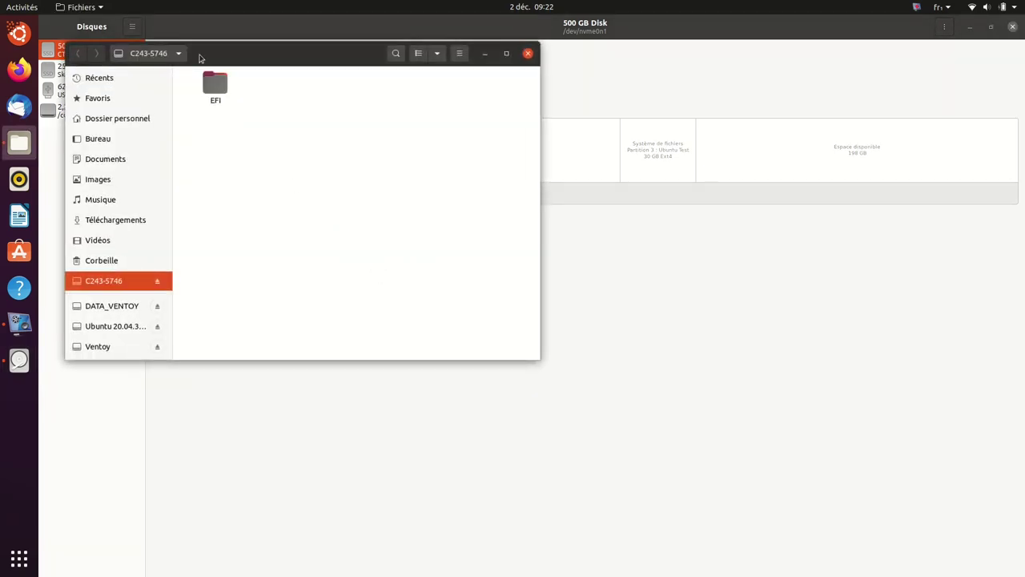
{"action": "left_click", "coordinate": [204, 78]}
{"action": "double_click", "coordinate": [204, 78]}
Step: Copy the BOOT and ubuntu folders into the BOOT UEFI 500 folder on DATA_VENTOY and close the file manager
{"action": "left_click_drag", "start_coordinate": [182, 87], "coordinate": [318, 142]}
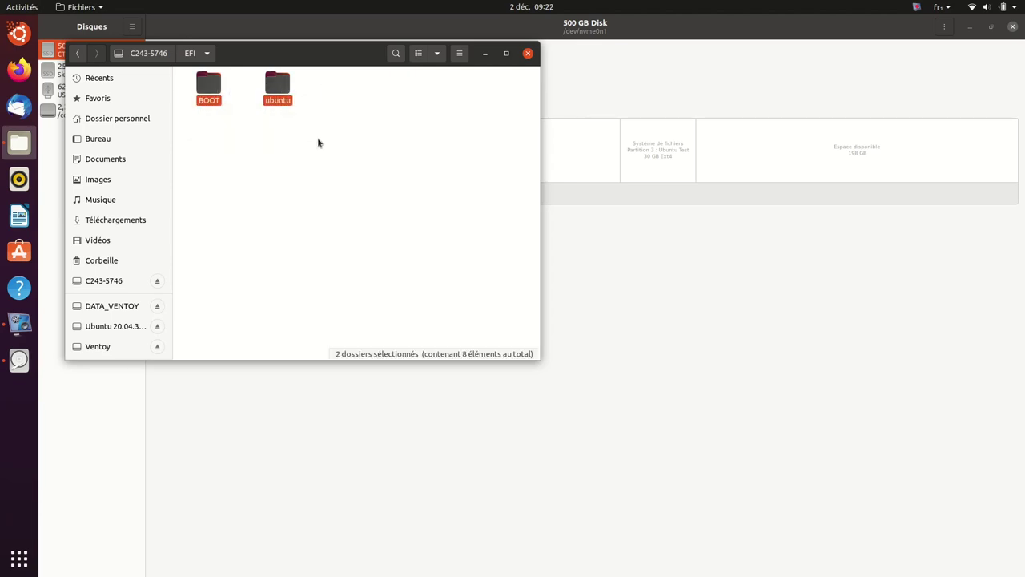
{"action": "right_click", "coordinate": [277, 87]}
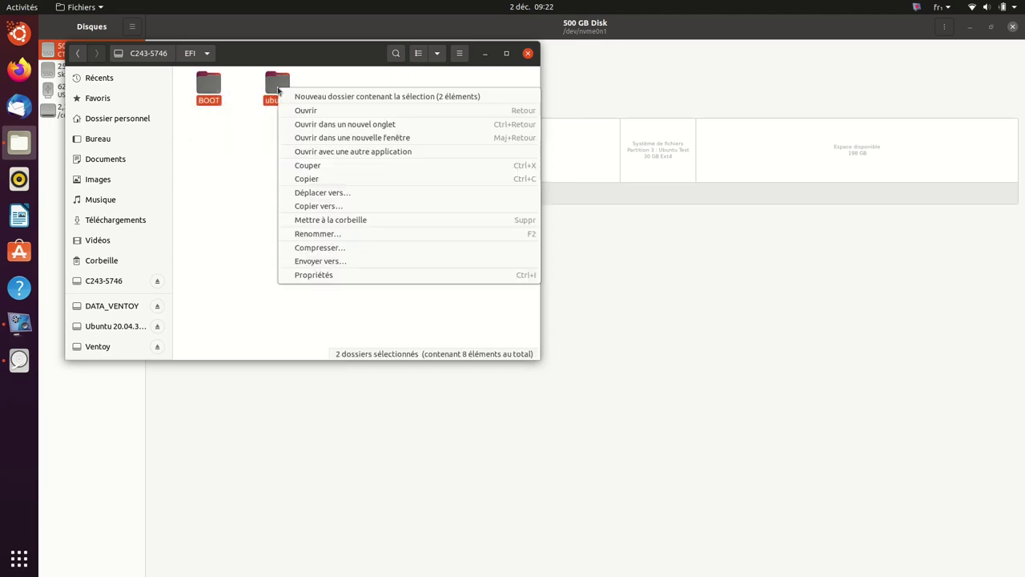
{"action": "left_click", "coordinate": [311, 179]}
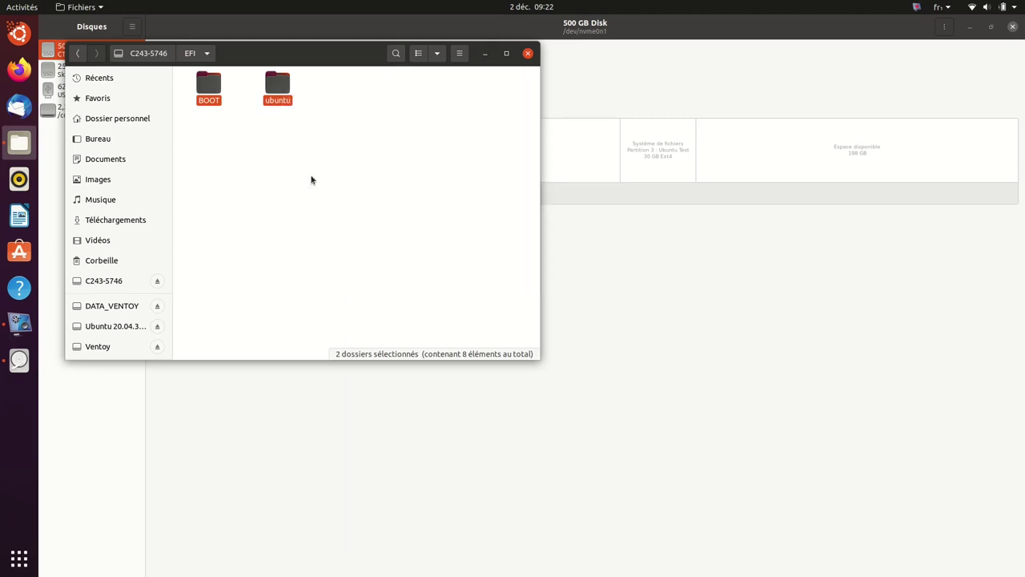
{"action": "left_click", "coordinate": [103, 308]}
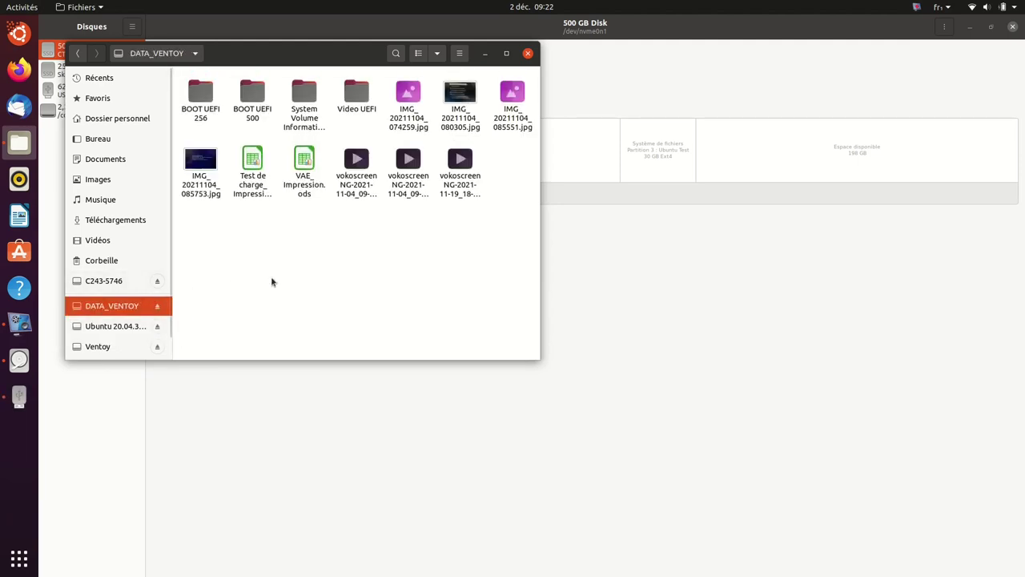
{"action": "left_click_drag", "start_coordinate": [313, 56], "coordinate": [553, 70]}
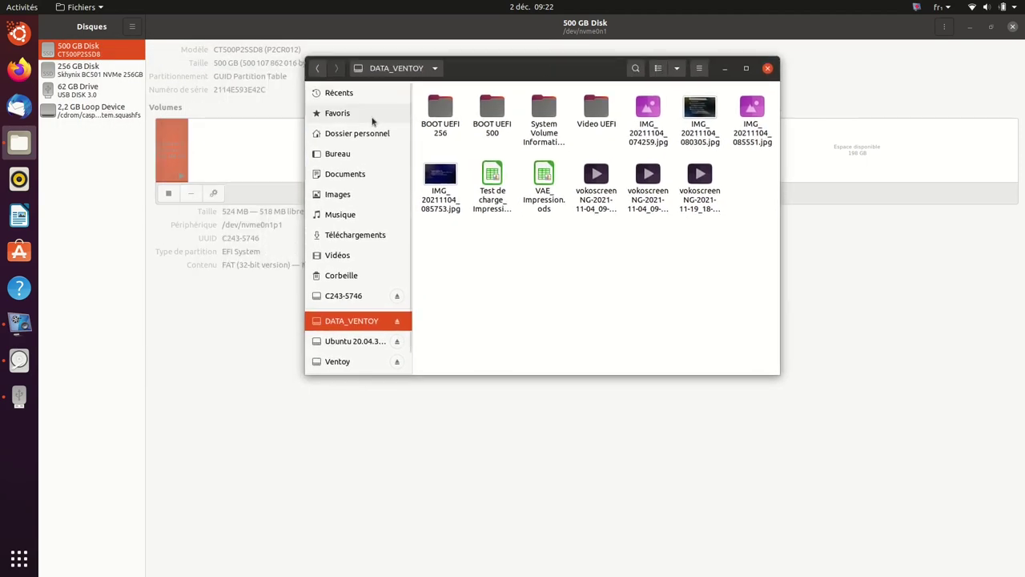
{"action": "double_click", "coordinate": [493, 108]}
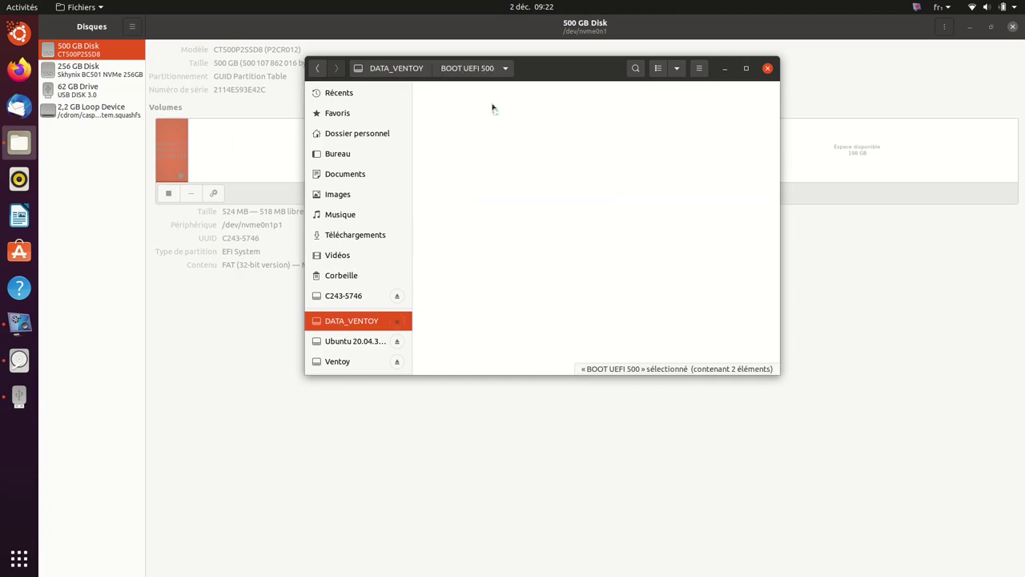
{"action": "right_click", "coordinate": [539, 178]}
{"action": "left_click", "coordinate": [566, 198]}
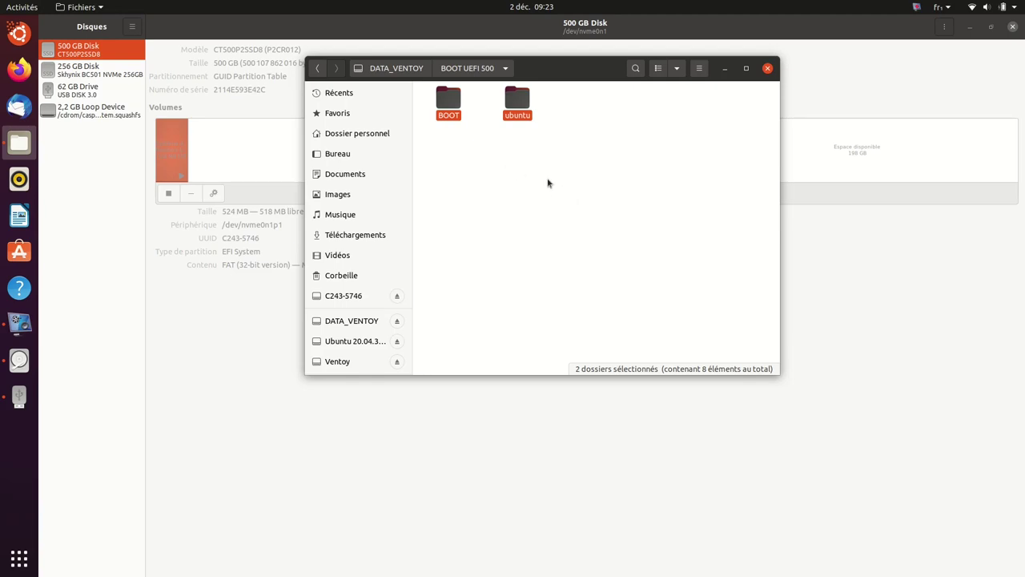
{"action": "left_click", "coordinate": [548, 183]}
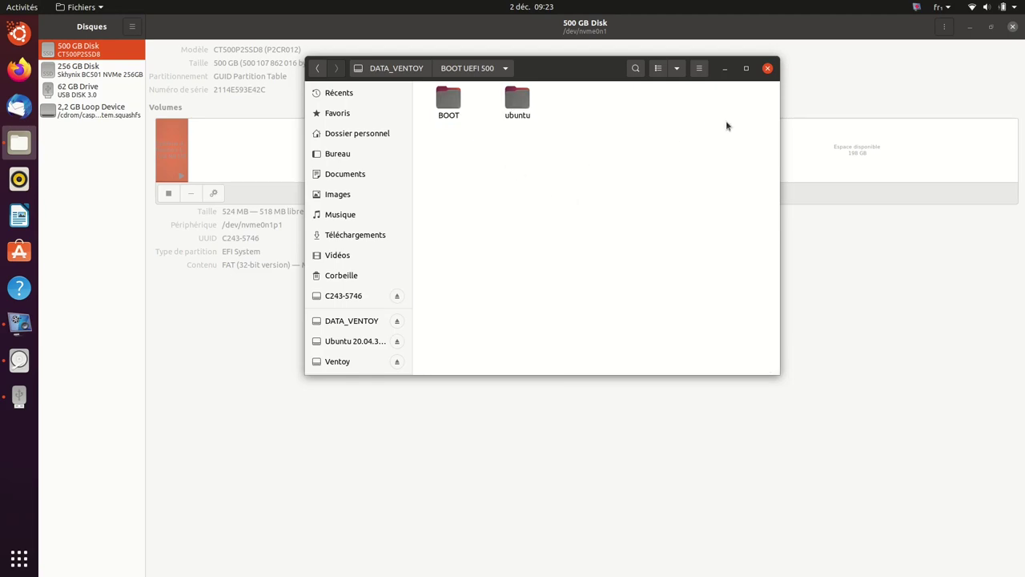
{"action": "left_click", "coordinate": [768, 68]}
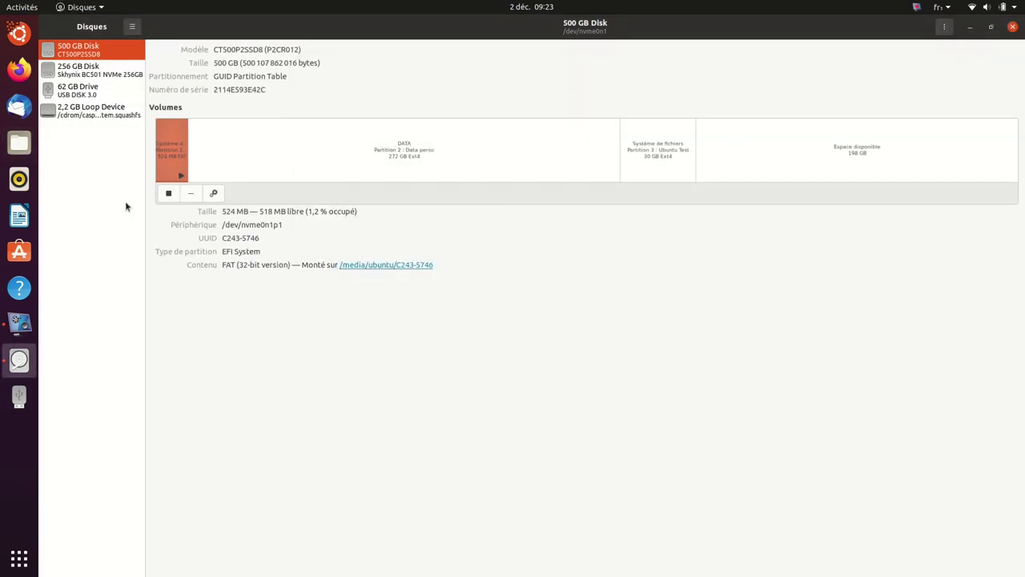
Step: Mount the ESP partition of the 256 GB disk and open its EFI folder in the file manager
{"action": "left_click", "coordinate": [95, 69]}
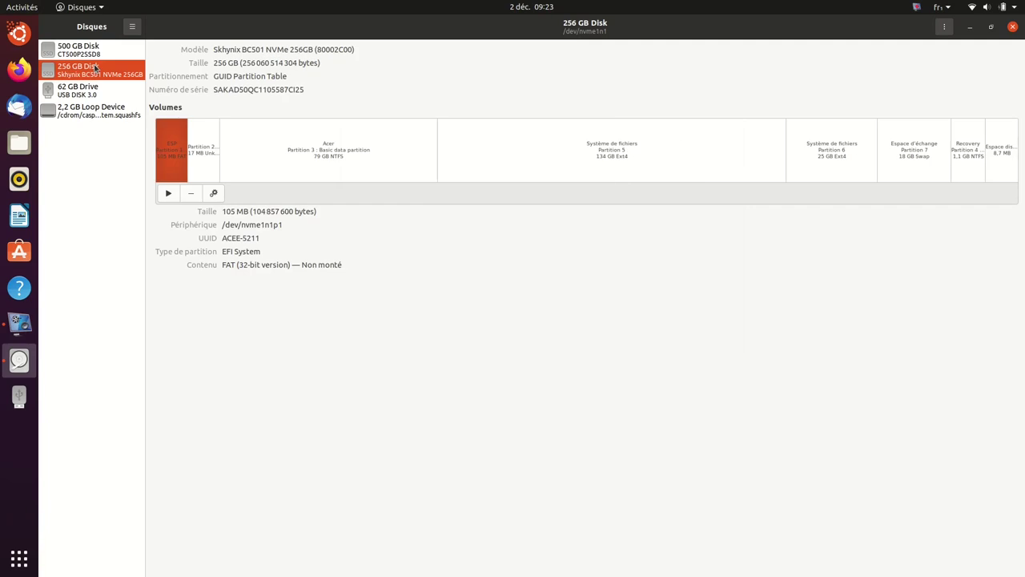
{"action": "left_click", "coordinate": [167, 156]}
{"action": "left_click", "coordinate": [167, 193]}
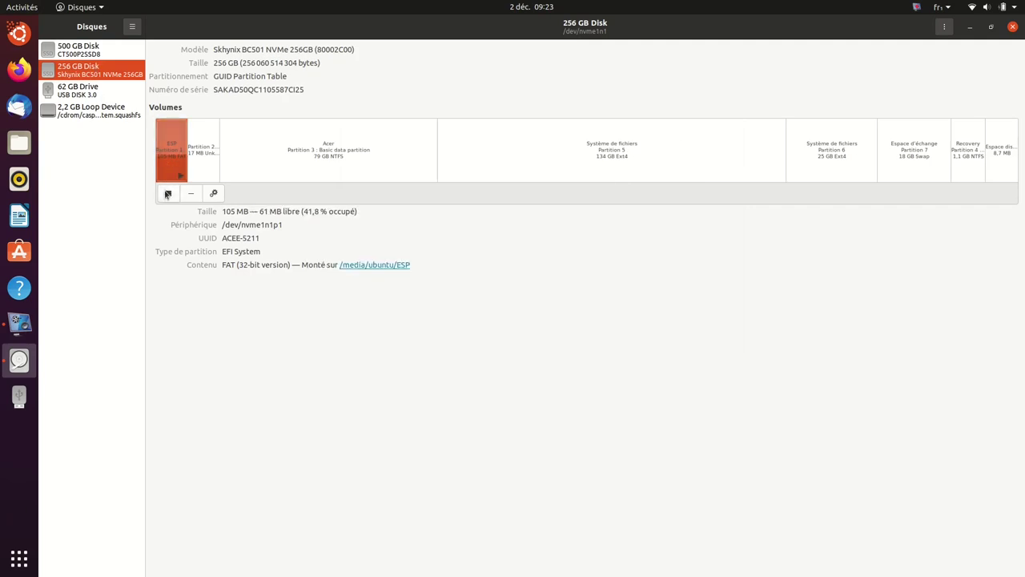
{"action": "left_click", "coordinate": [371, 266]}
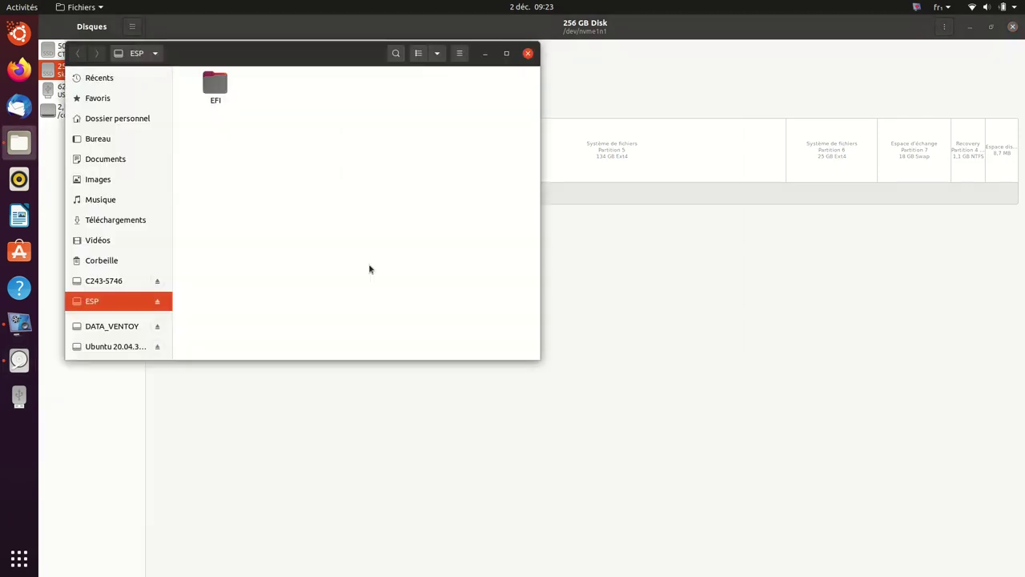
{"action": "double_click", "coordinate": [210, 83]}
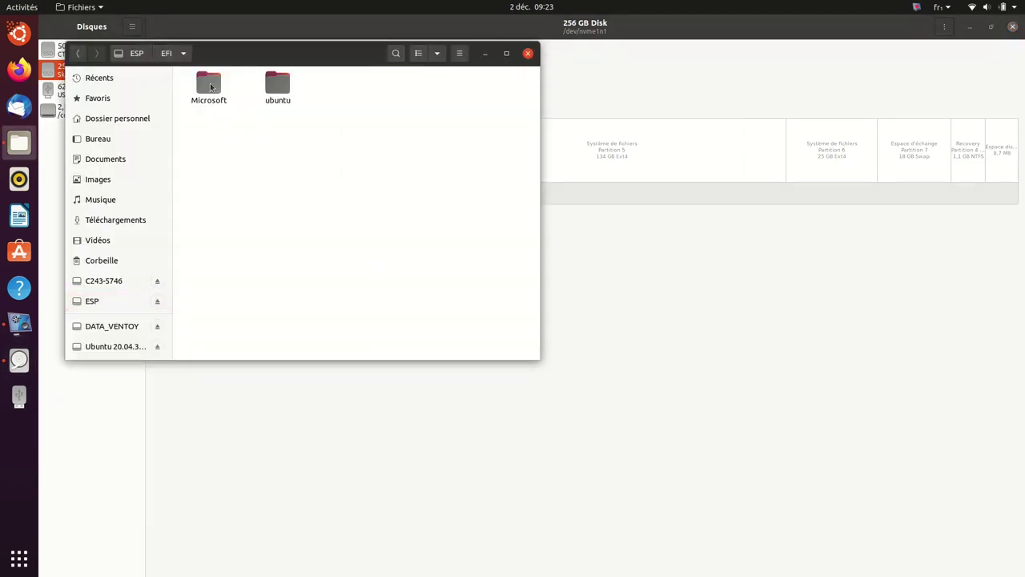
Step: Copy the Microsoft and ubuntu folders into the BOOT UEFI 256 folder on DATA_VENTOY and close the file manager
{"action": "left_click_drag", "start_coordinate": [185, 86], "coordinate": [285, 117]}
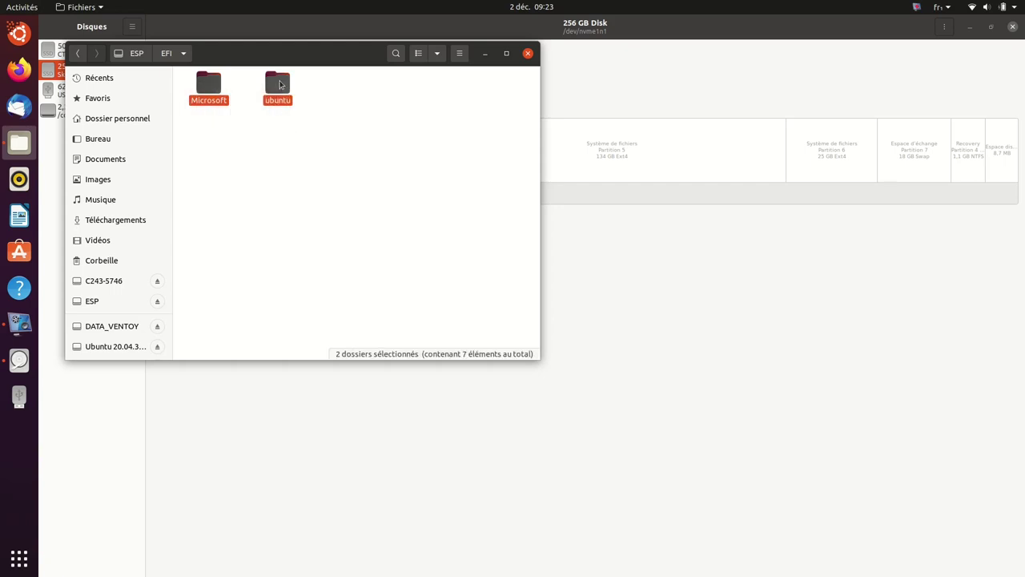
{"action": "right_click", "coordinate": [281, 84]}
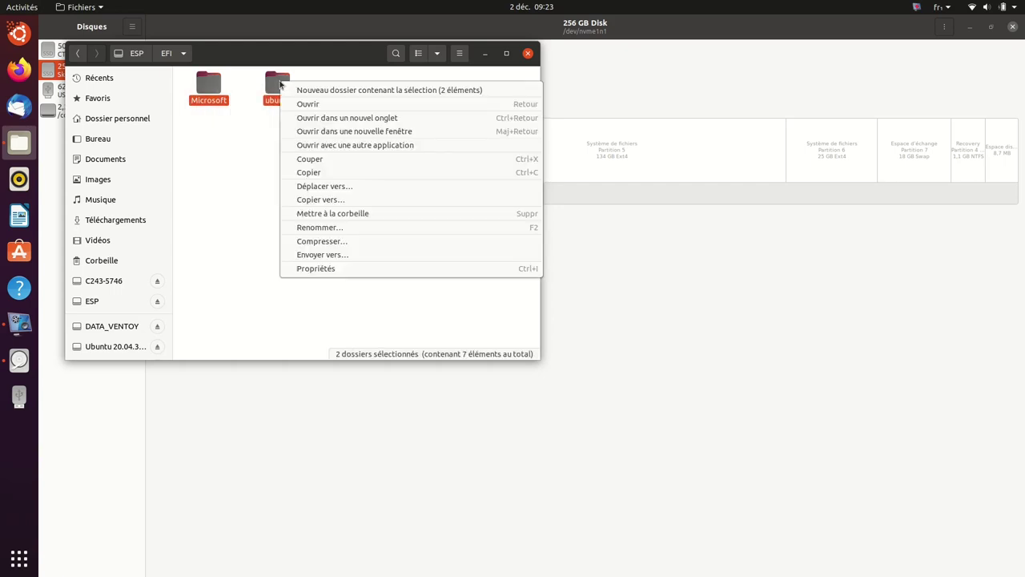
{"action": "left_click", "coordinate": [309, 172]}
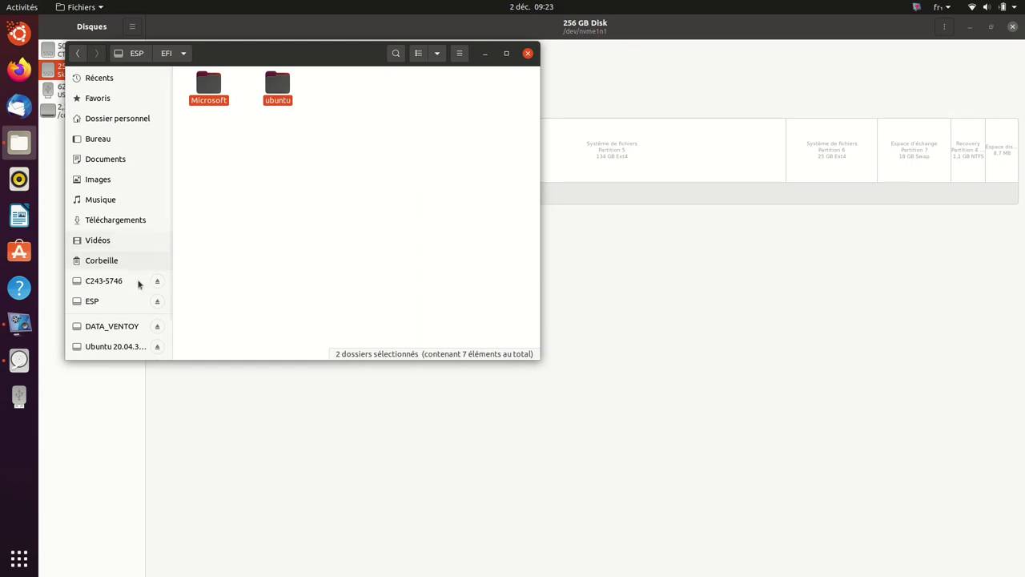
{"action": "left_click", "coordinate": [118, 327]}
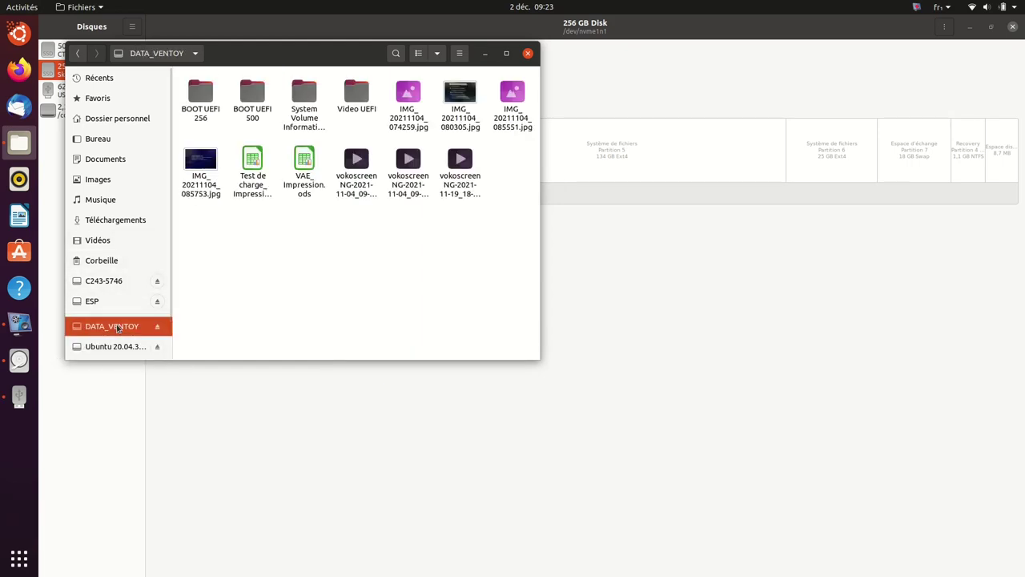
{"action": "double_click", "coordinate": [200, 97]}
{"action": "right_click", "coordinate": [307, 194]}
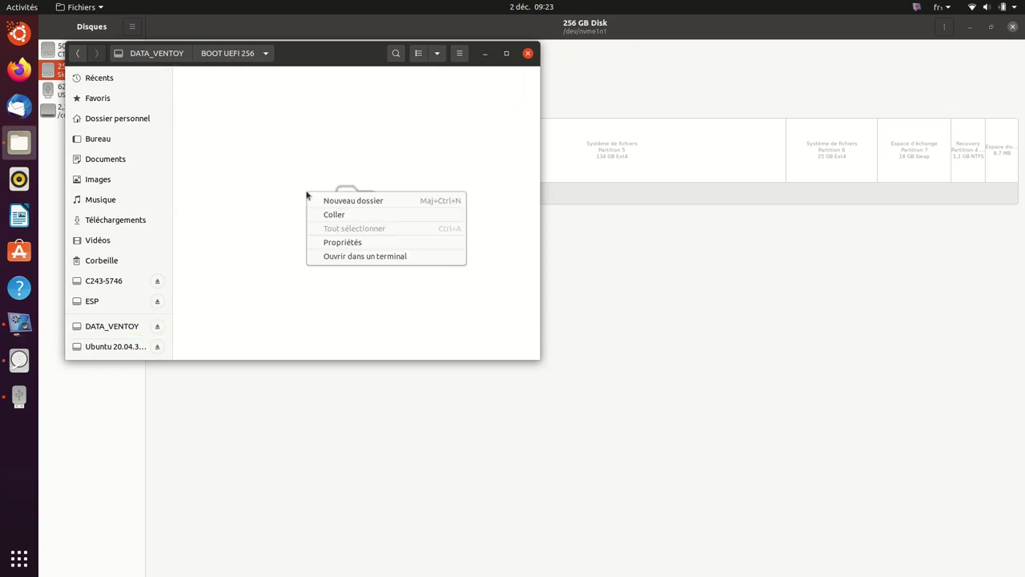
{"action": "left_click", "coordinate": [333, 215]}
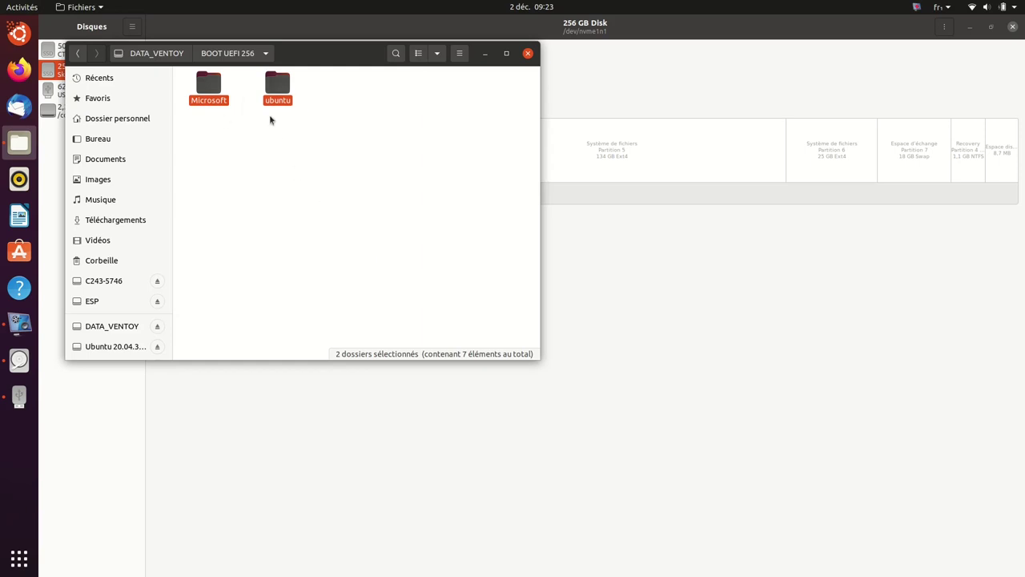
{"action": "left_click", "coordinate": [528, 53]}
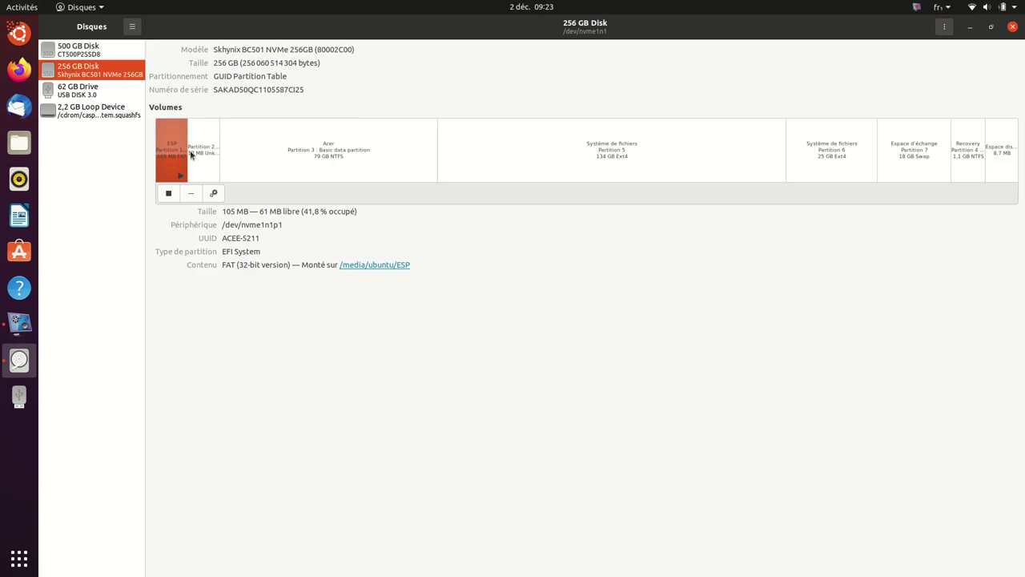
Step: Permanently delete the Microsoft and ubuntu folders from the EFI folder of the 256 GB disk's ESP partition, and unmount the partition
{"action": "left_click", "coordinate": [376, 265]}
{"action": "double_click", "coordinate": [214, 84]}
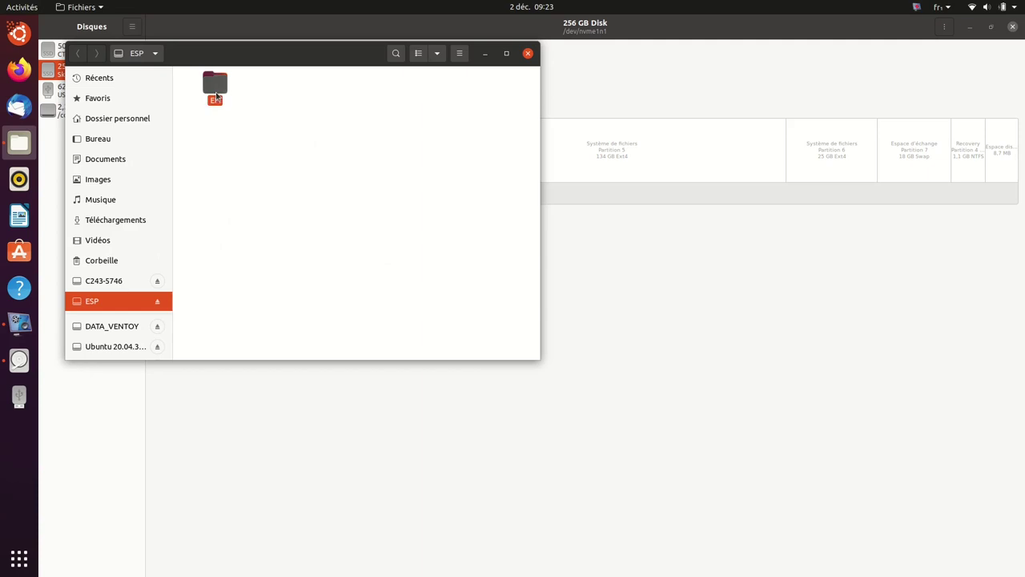
{"action": "left_click_drag", "start_coordinate": [178, 80], "coordinate": [311, 130]}
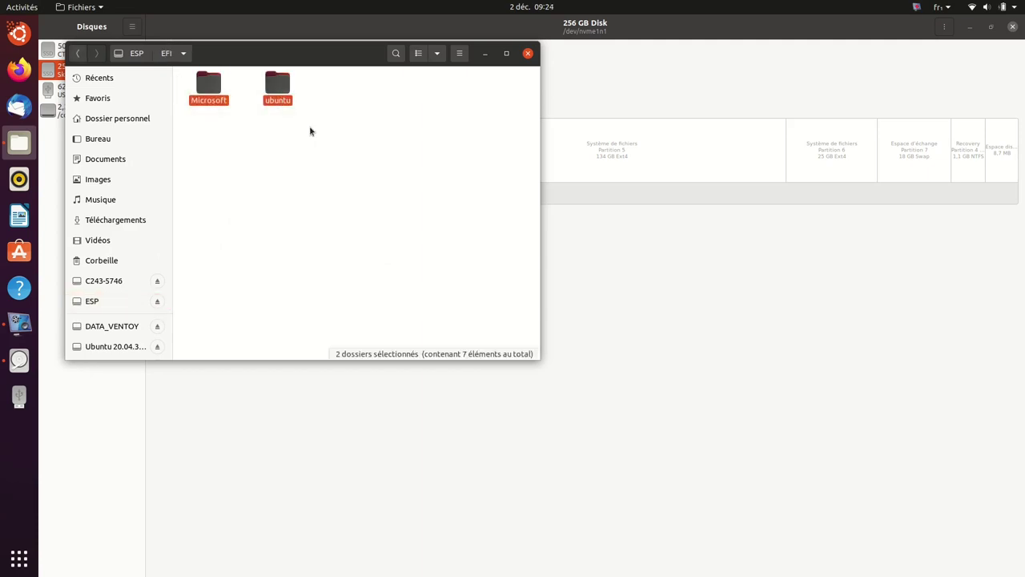
{"action": "key", "text": "shift+Delete"}
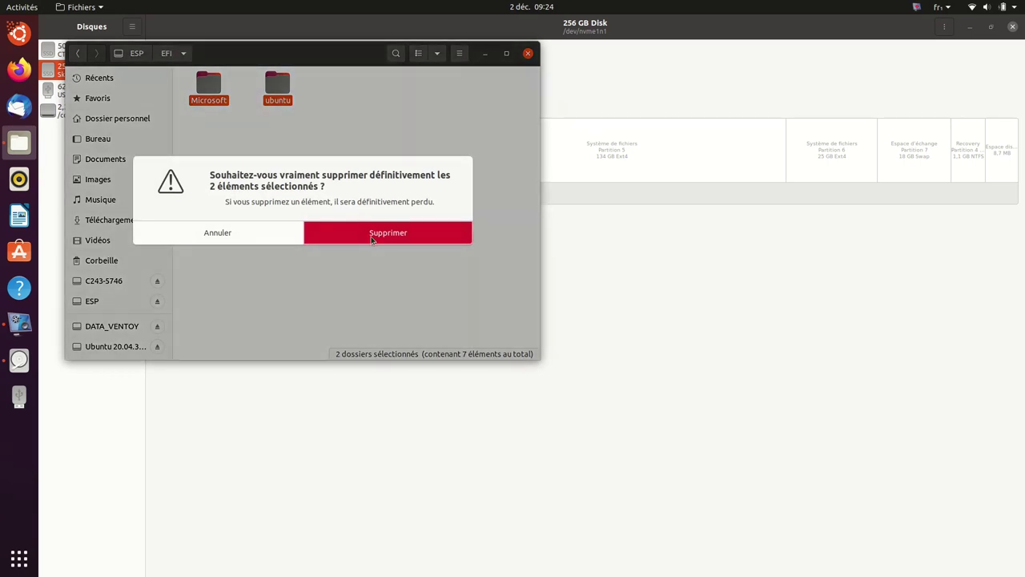
{"action": "left_click", "coordinate": [372, 240]}
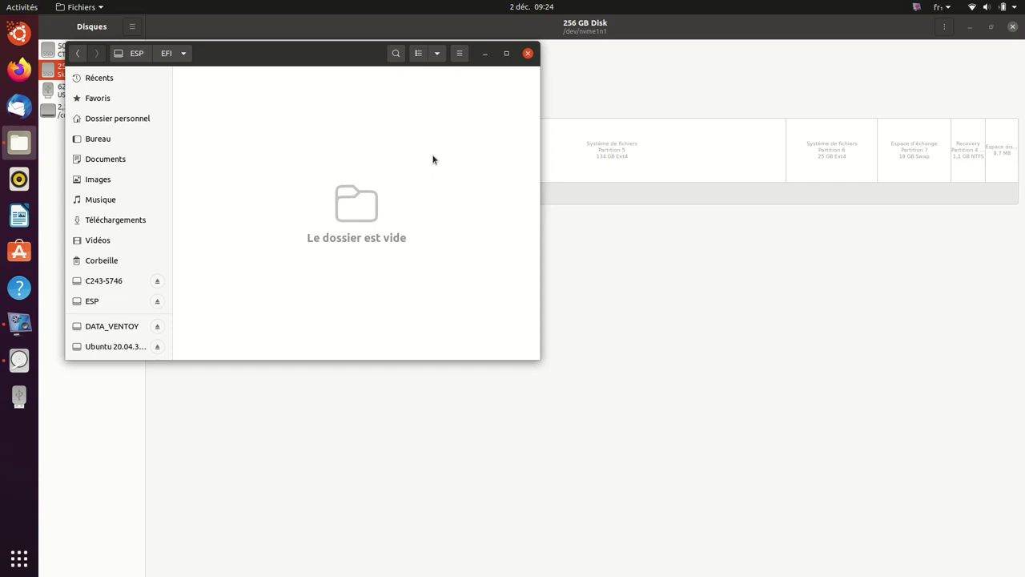
{"action": "left_click", "coordinate": [114, 261]}
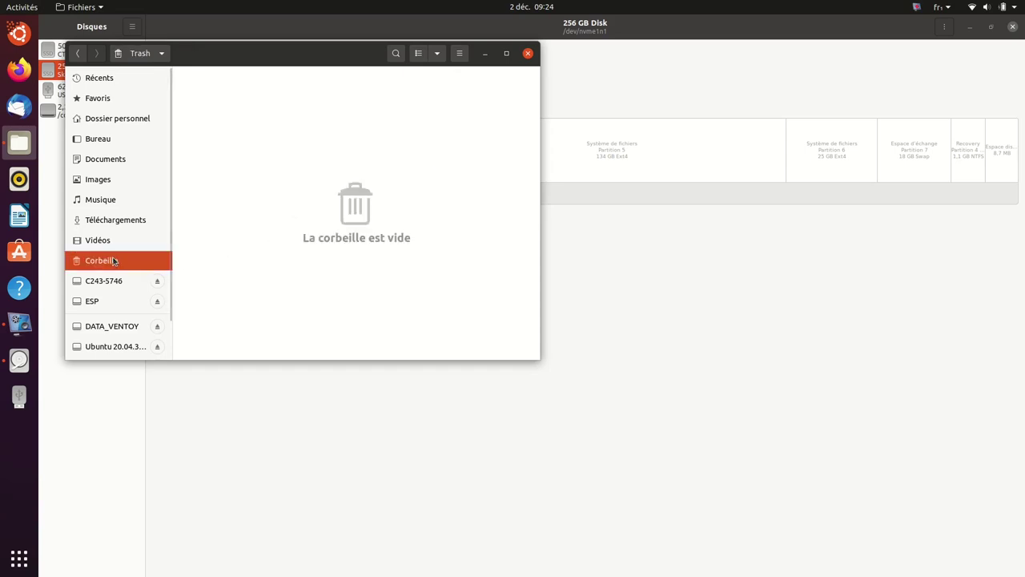
{"action": "left_click", "coordinate": [528, 54]}
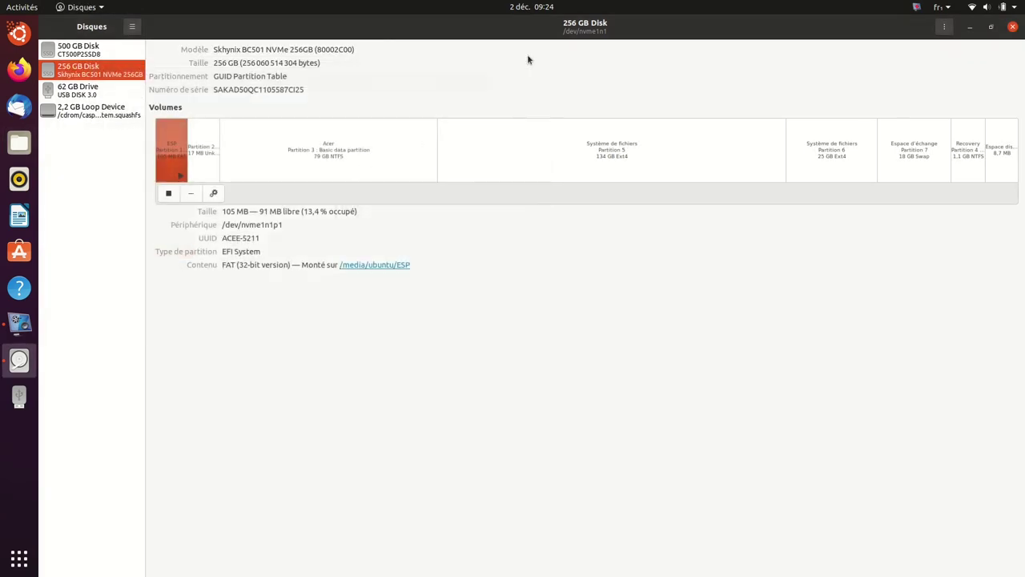
{"action": "left_click", "coordinate": [168, 195]}
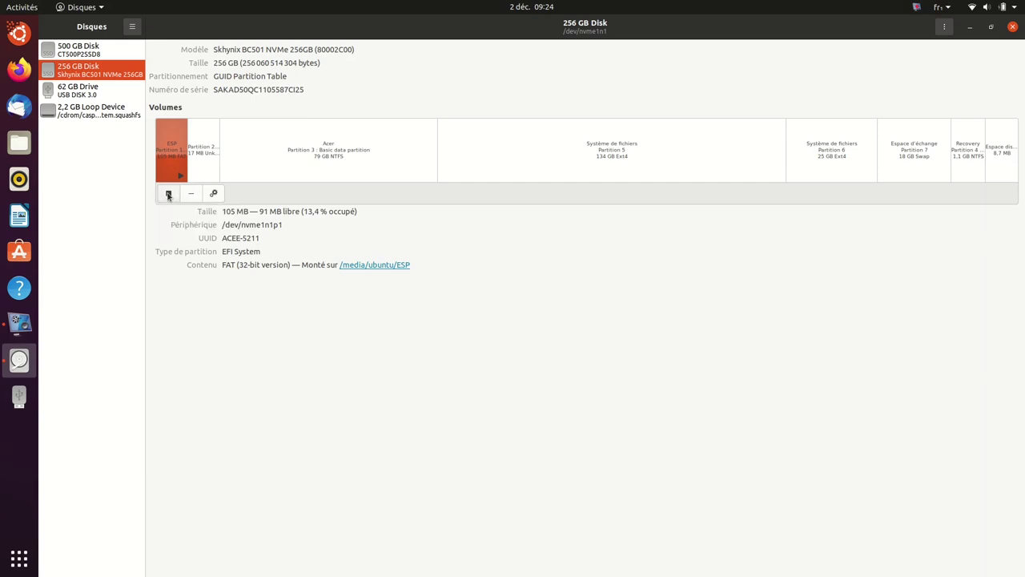
Step: Permanently delete the BOOT and ubuntu folders from the EFI folder of the 500 GB disk's EFI system partition, and unmount the partition
{"action": "left_click", "coordinate": [97, 52]}
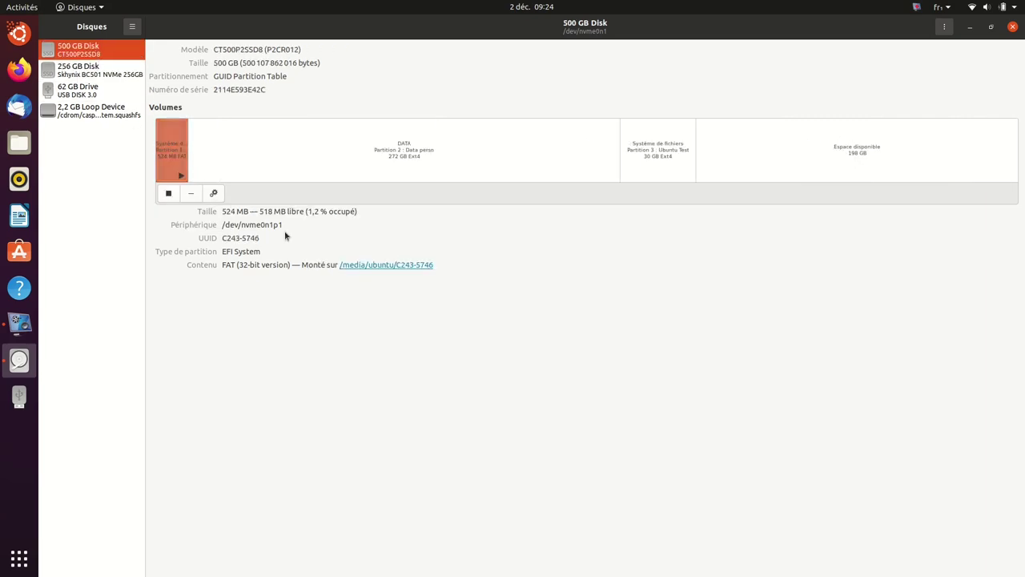
{"action": "left_click", "coordinate": [410, 265]}
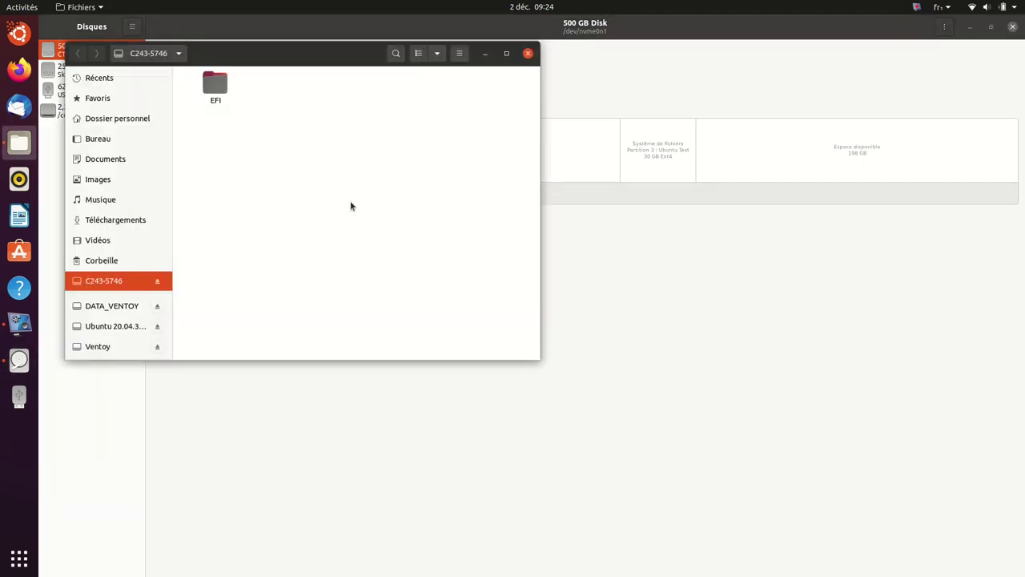
{"action": "double_click", "coordinate": [214, 86]}
{"action": "left_click_drag", "start_coordinate": [193, 102], "coordinate": [307, 120]}
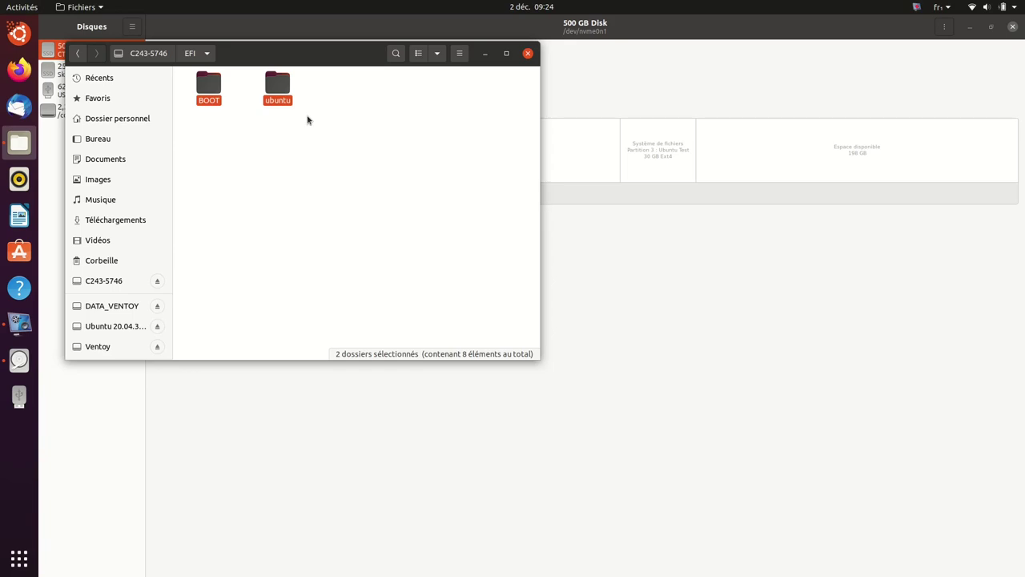
{"action": "key", "text": "shift+Delete"}
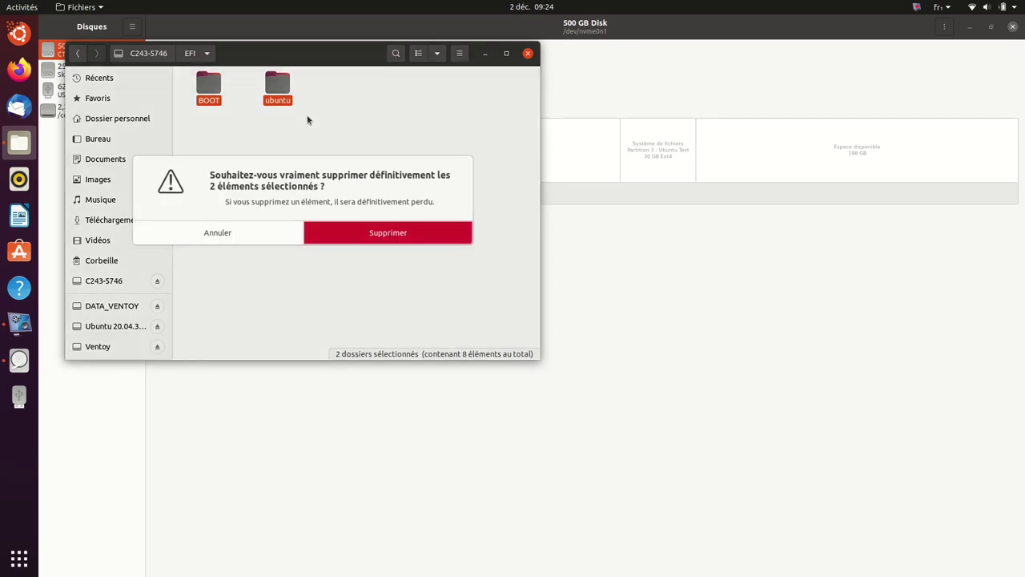
{"action": "left_click", "coordinate": [370, 234]}
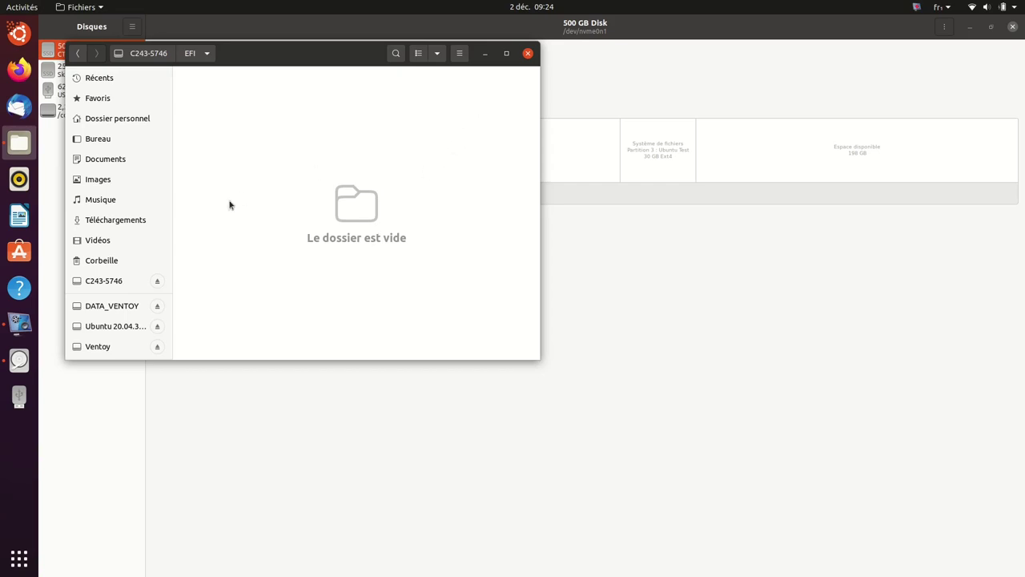
{"action": "left_click", "coordinate": [121, 259]}
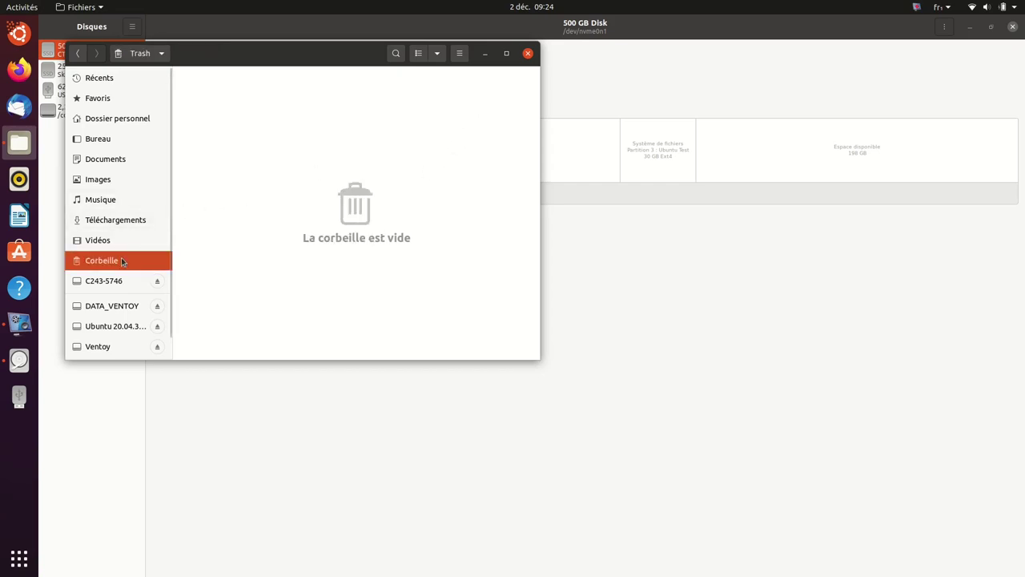
{"action": "left_click", "coordinate": [529, 54]}
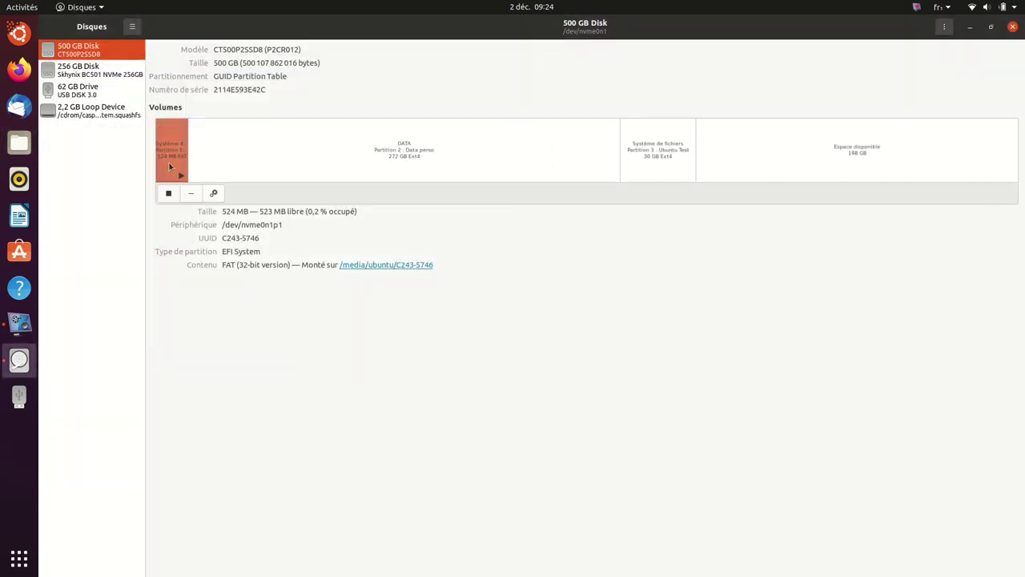
{"action": "left_click", "coordinate": [168, 193]}
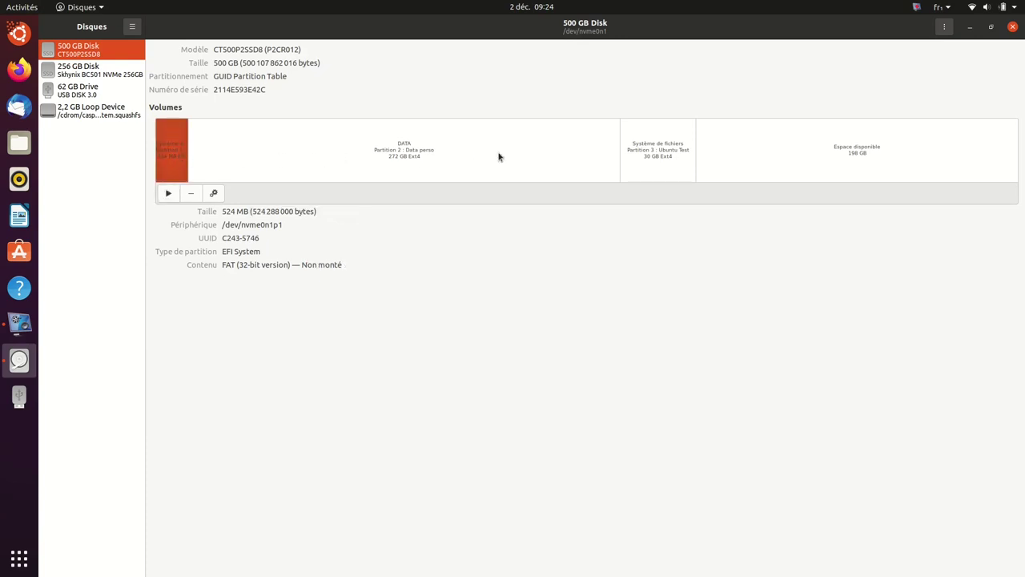
Step: Check the device names of the 25 GB Ext4 and ESP partitions on the 256 GB disk, and close the disk utility
{"action": "left_click", "coordinate": [117, 74]}
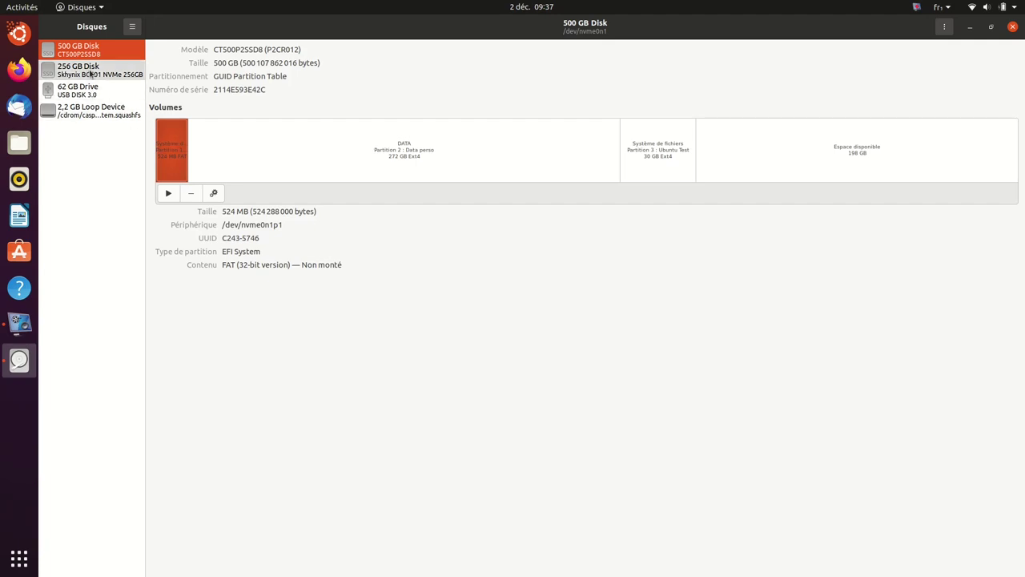
{"action": "left_click", "coordinate": [91, 72]}
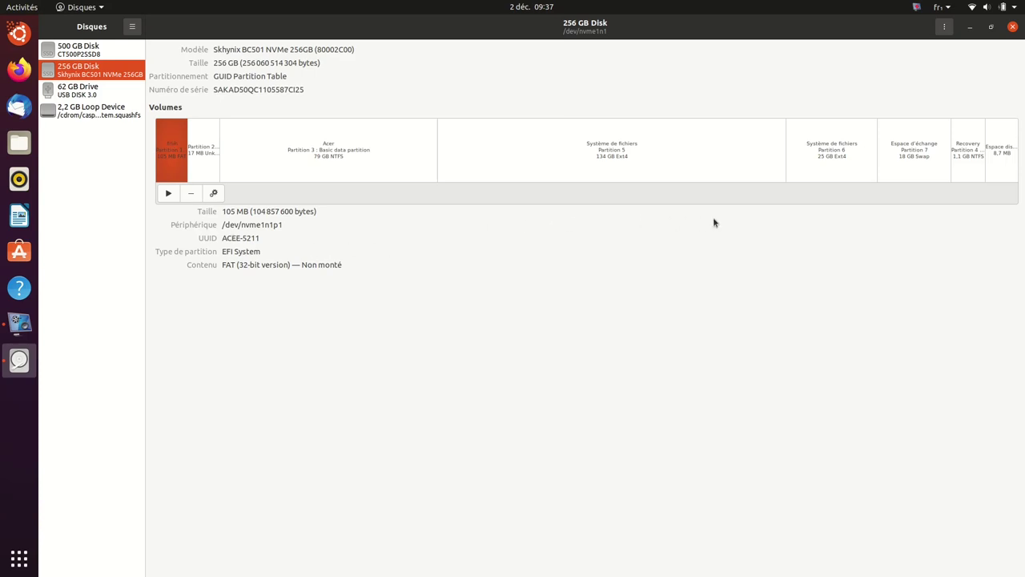
{"action": "left_click", "coordinate": [850, 147]}
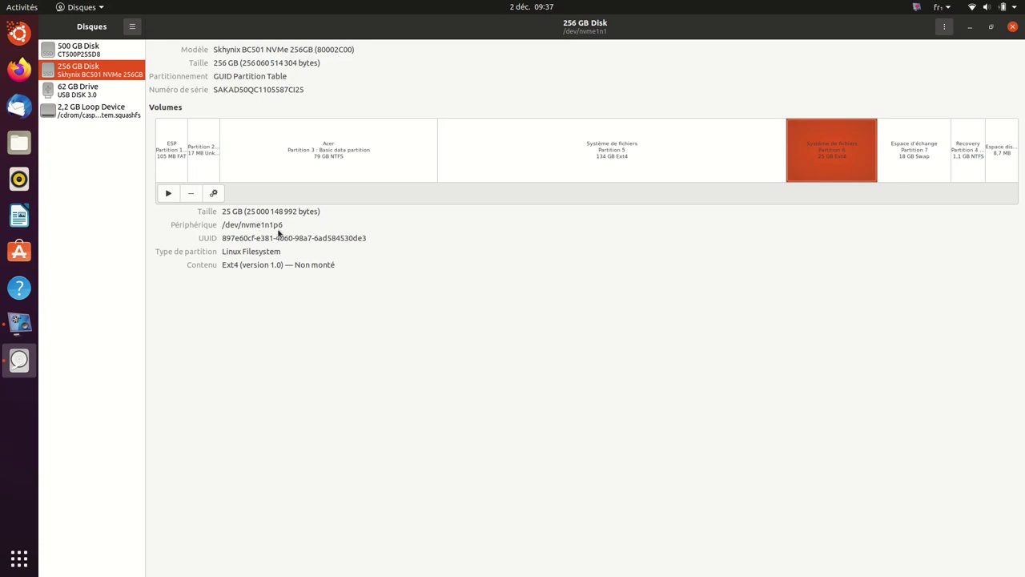
{"action": "left_click", "coordinate": [170, 155]}
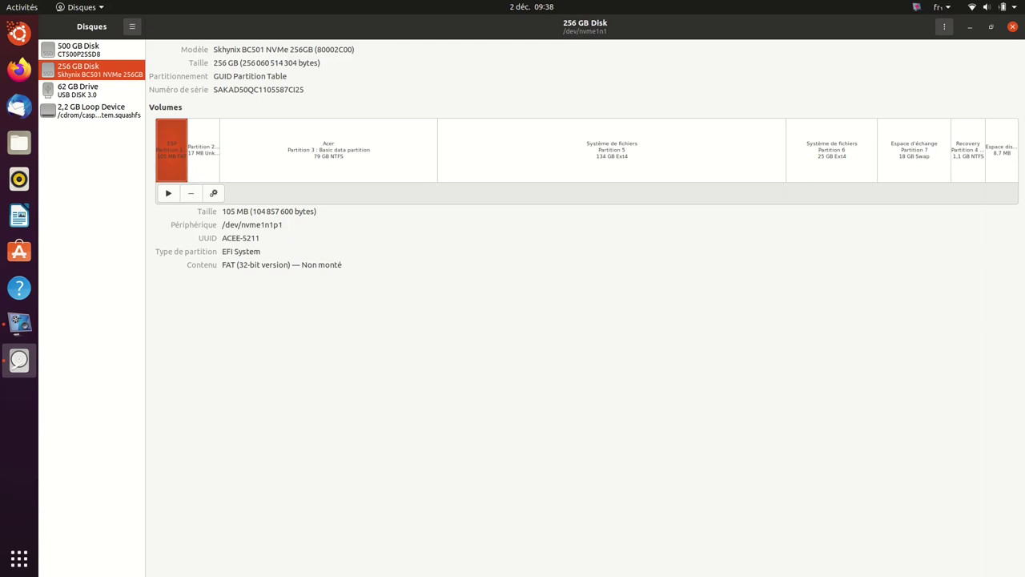
{"action": "left_click", "coordinate": [1015, 28]}
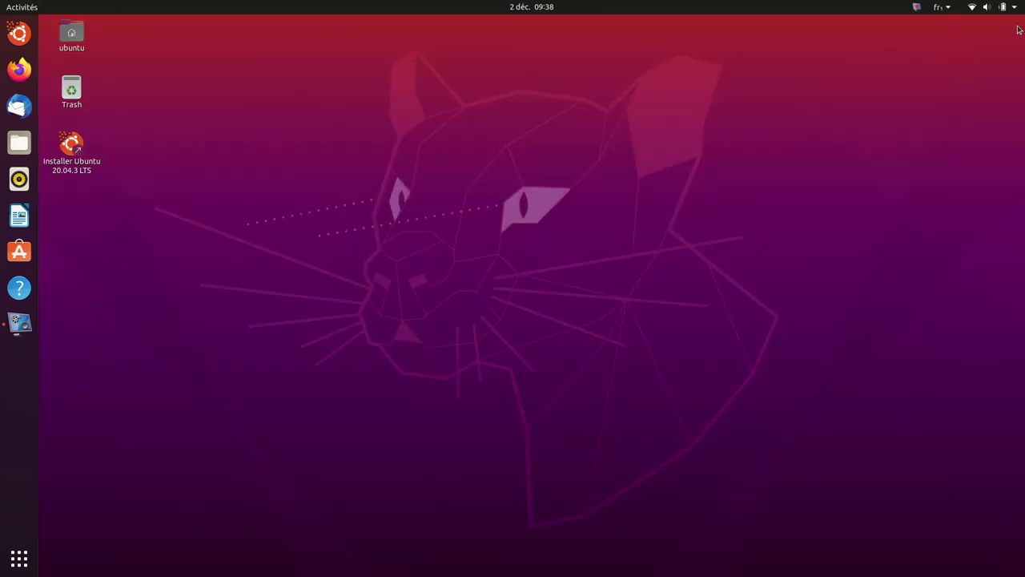
Step: Launch the Ubuntu 20.04.3 LTS installer and accept Français as the language and French (legacy, alt.) as the keyboard layout
{"action": "left_click", "coordinate": [71, 147]}
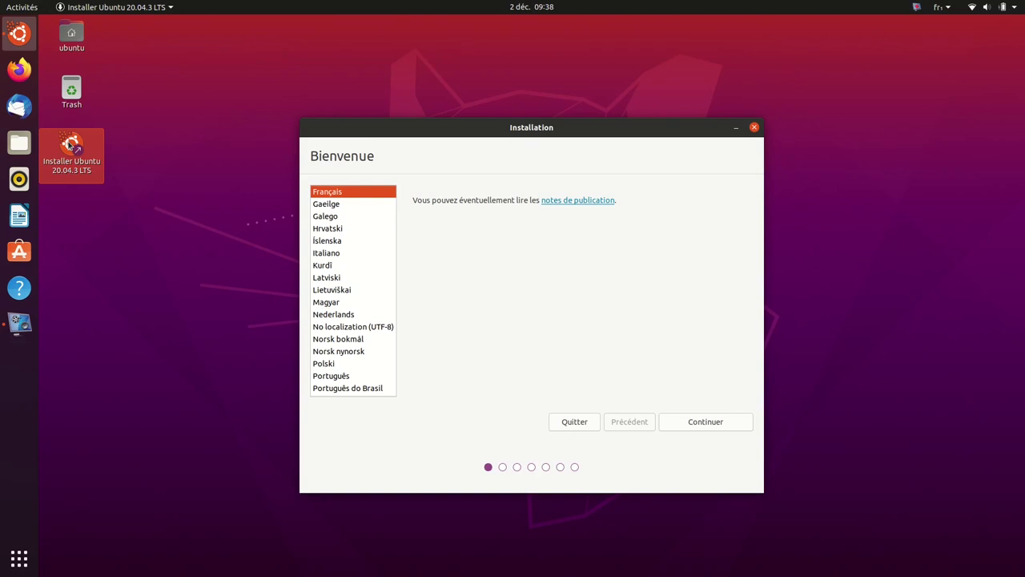
{"action": "left_click", "coordinate": [706, 422]}
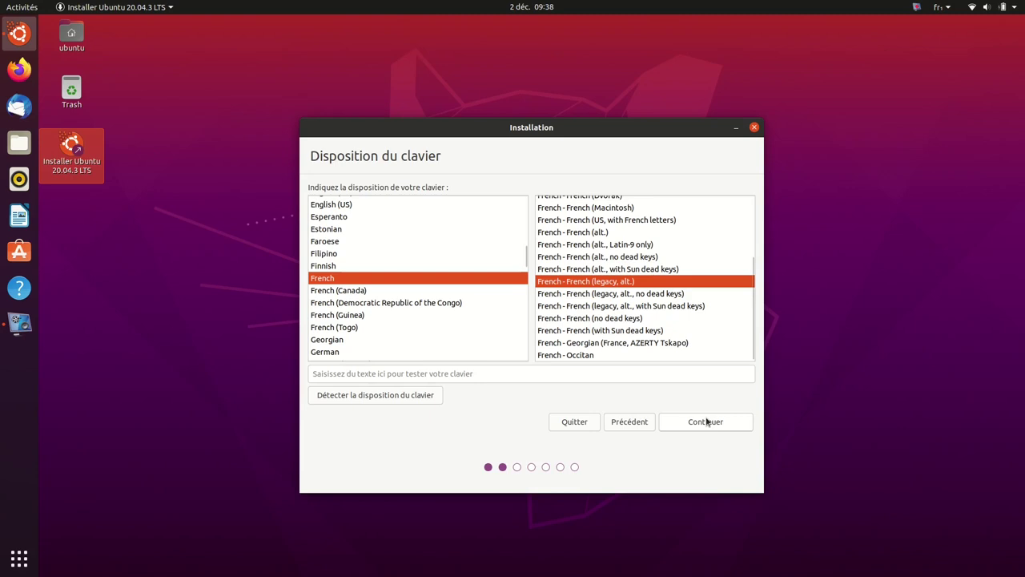
{"action": "left_click", "coordinate": [709, 426]}
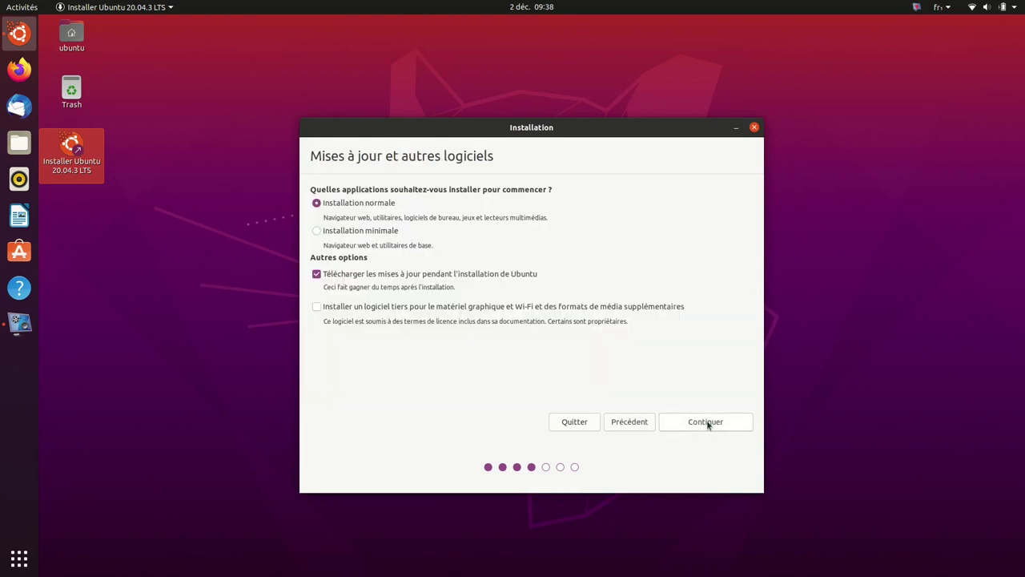
Step: Disable downloading updates during installation, enable third-party graphics, Wi-Fi and media software, and continue with the normal installation
{"action": "left_click", "coordinate": [315, 276]}
{"action": "left_click", "coordinate": [317, 308]}
{"action": "left_click", "coordinate": [698, 425]}
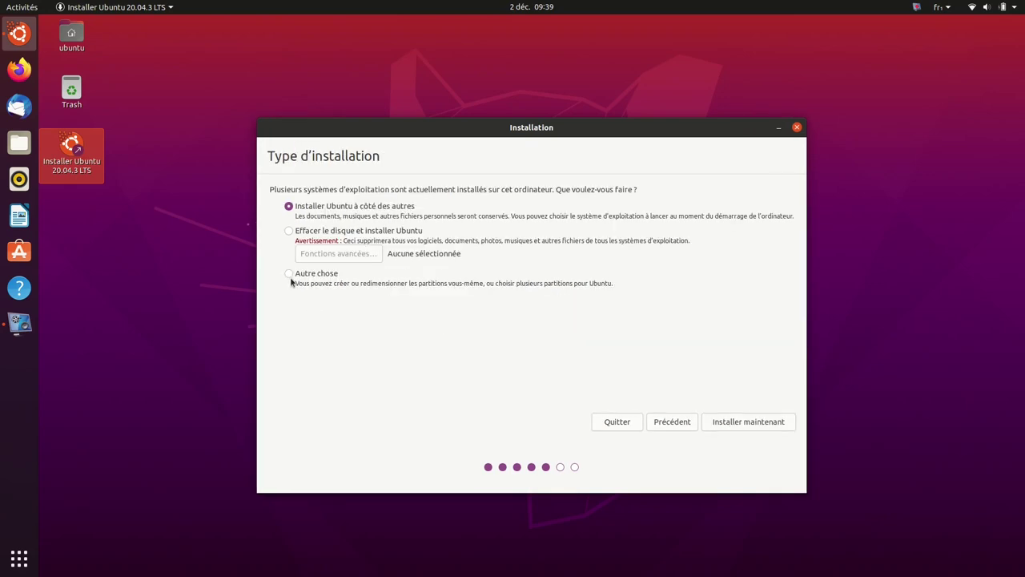
Step: Choose the "Autre chose" installation type and review the partitions of /dev/nvme0n1 in the partition table
{"action": "left_click", "coordinate": [290, 274]}
{"action": "left_click", "coordinate": [746, 422]}
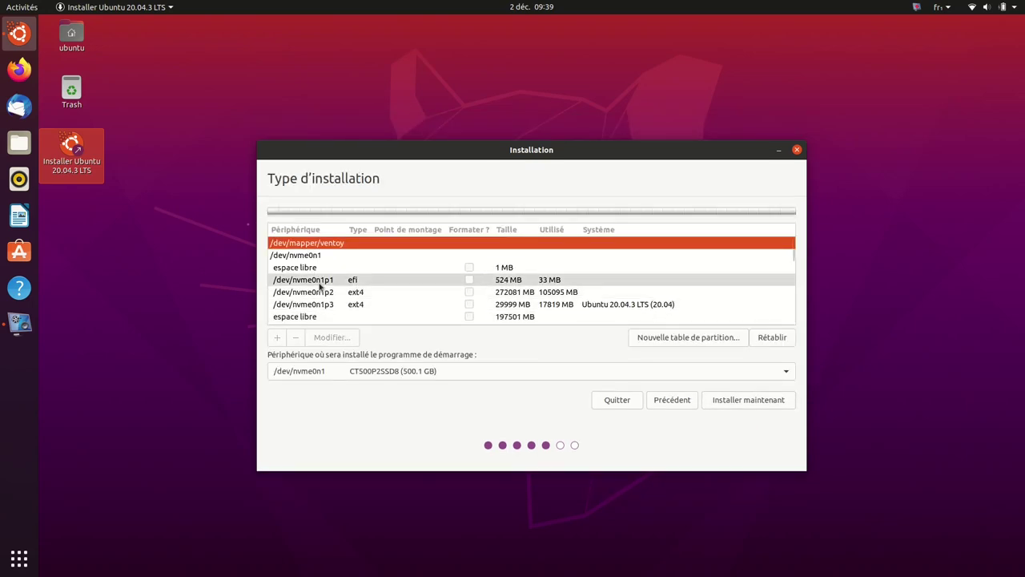
{"action": "left_click", "coordinate": [319, 281]}
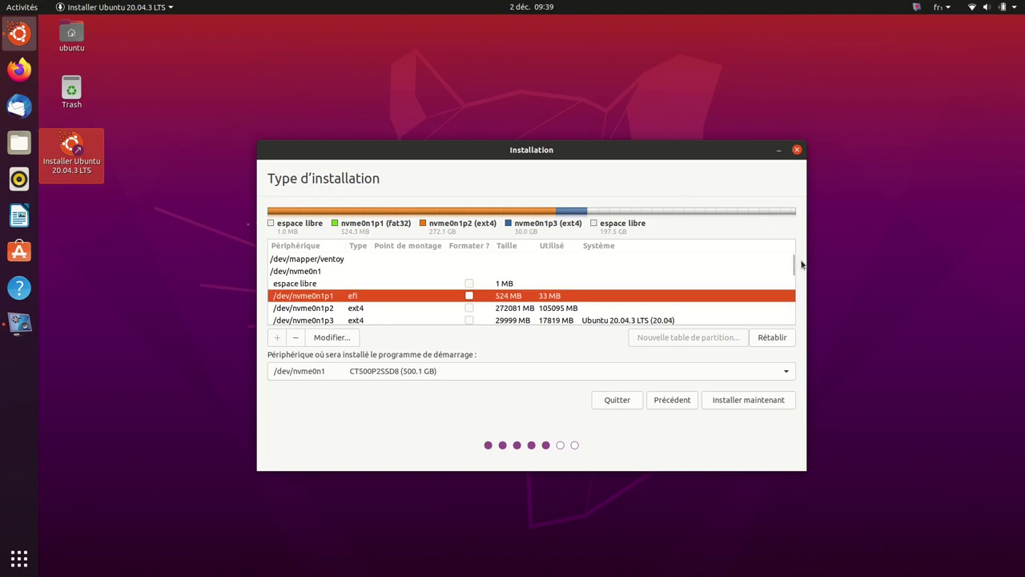
{"action": "left_click_drag", "start_coordinate": [792, 263], "coordinate": [753, 279]}
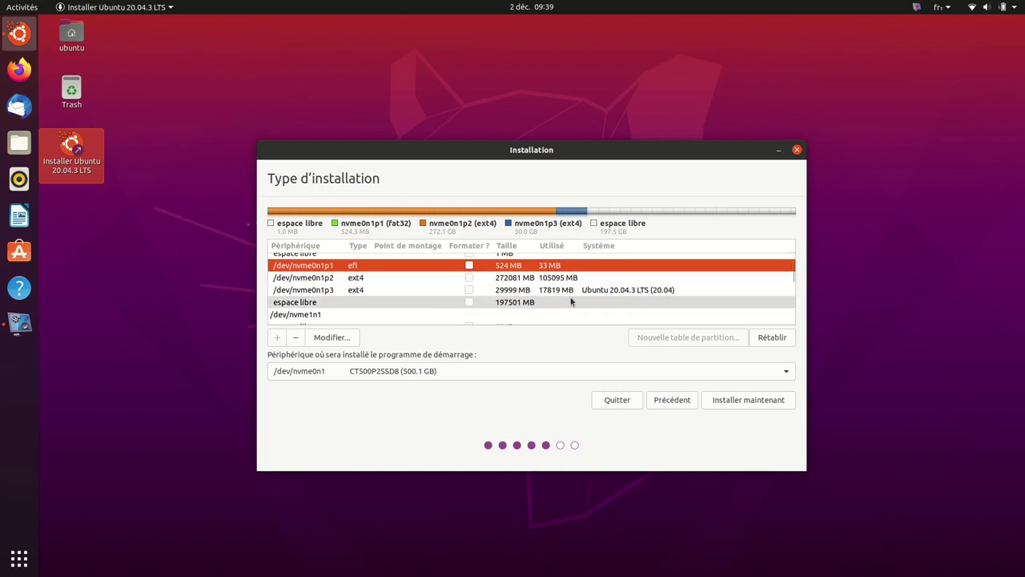
{"action": "left_click", "coordinate": [554, 279]}
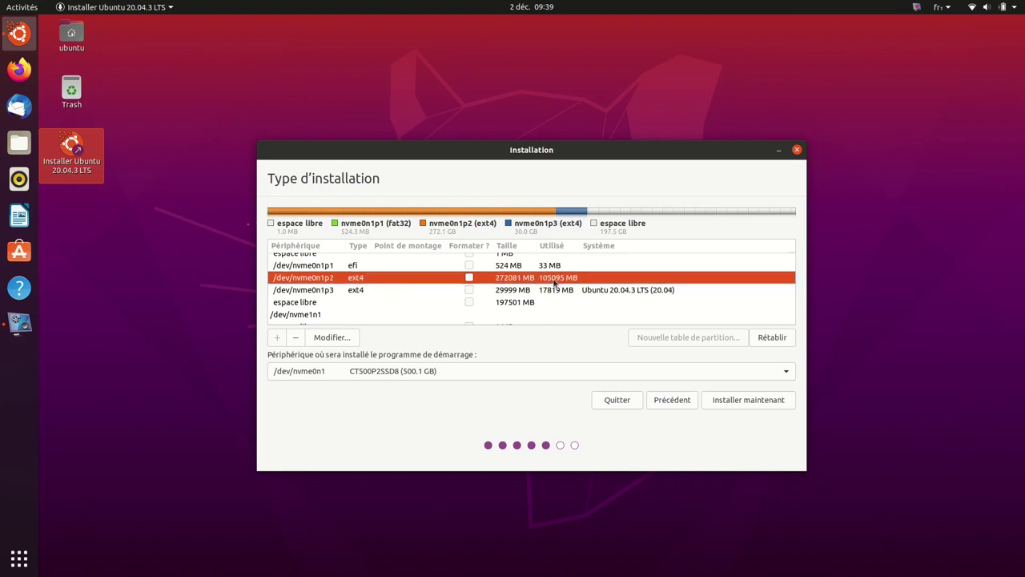
Step: Set the 25000 MB partition /dev/nvme1n1p6 to journaled ext4, formatted, with mount point /, and write the changes to disk
{"action": "left_click", "coordinate": [422, 269]}
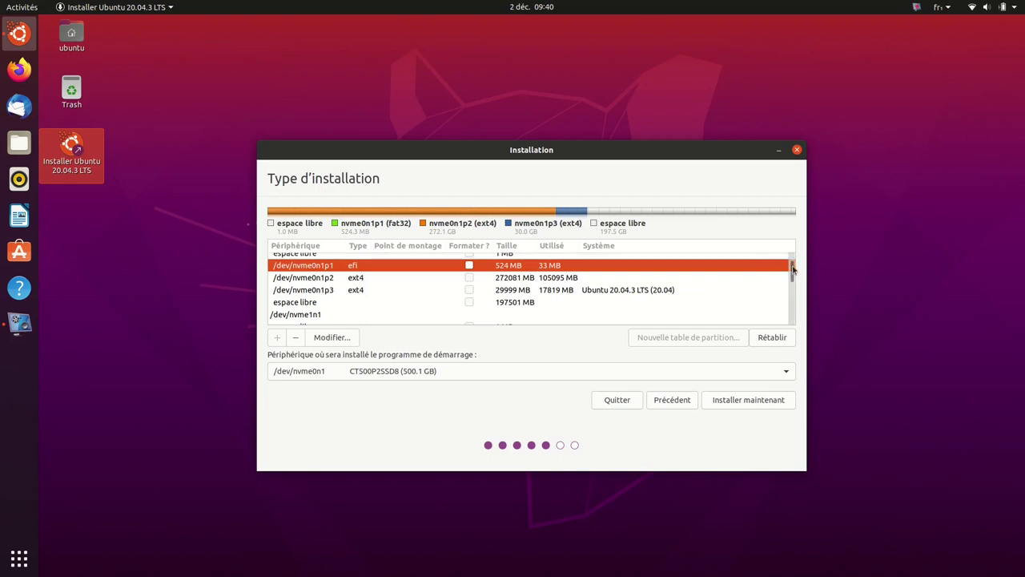
{"action": "left_click_drag", "start_coordinate": [793, 270], "coordinate": [794, 290]}
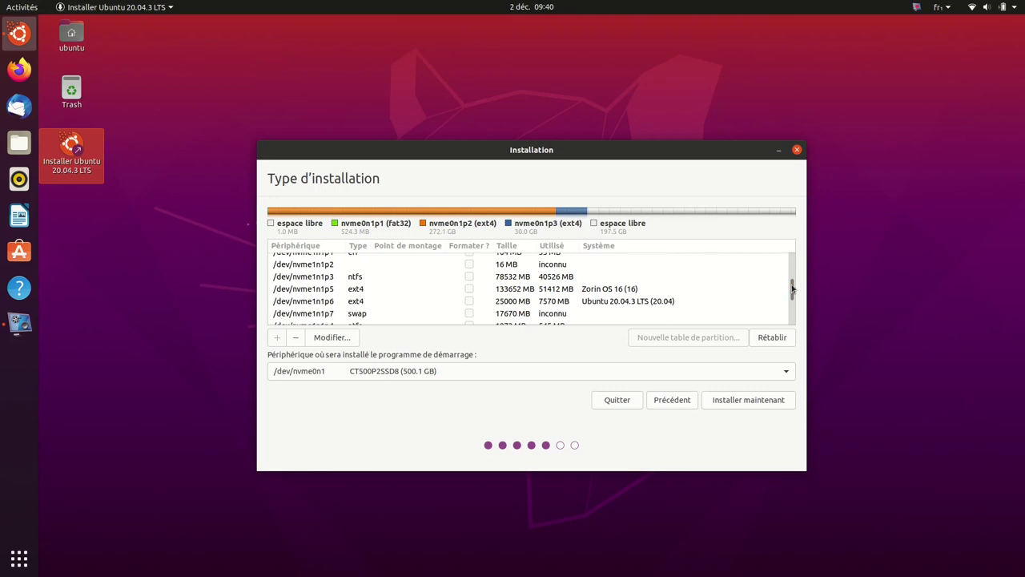
{"action": "left_click", "coordinate": [615, 292]}
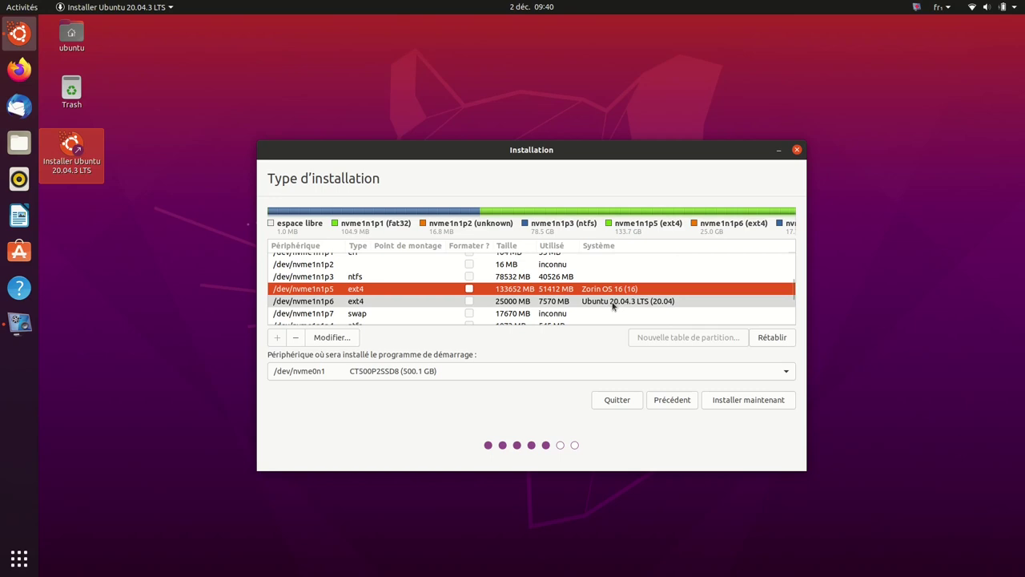
{"action": "left_click", "coordinate": [614, 304]}
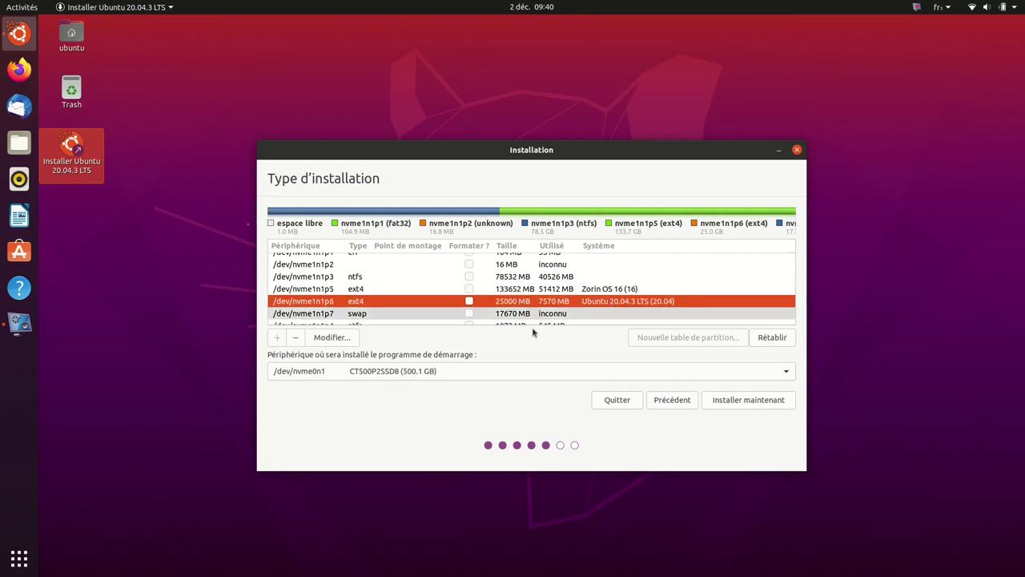
{"action": "left_click", "coordinate": [341, 345]}
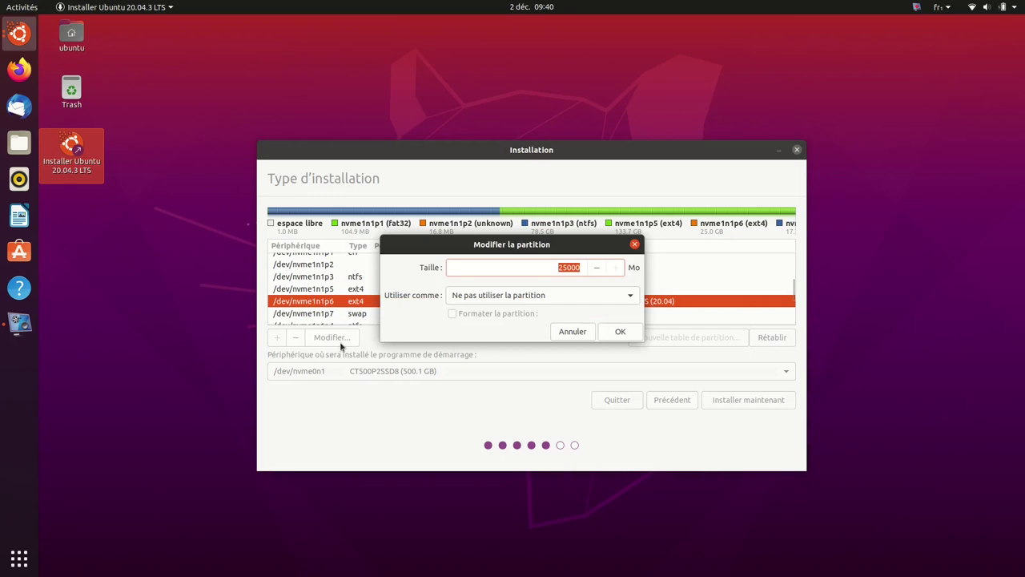
{"action": "left_click", "coordinate": [629, 294]}
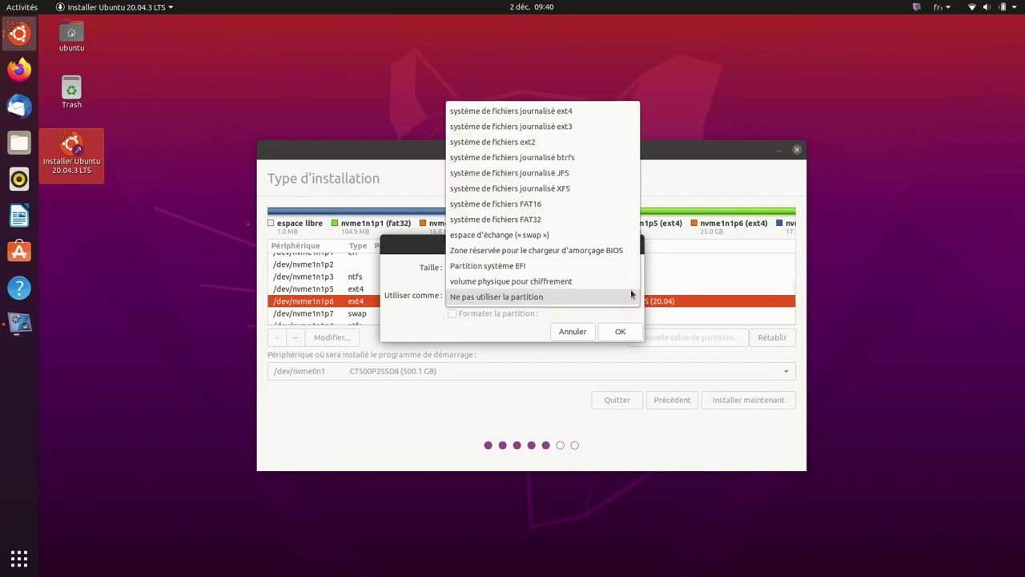
{"action": "left_click", "coordinate": [551, 117]}
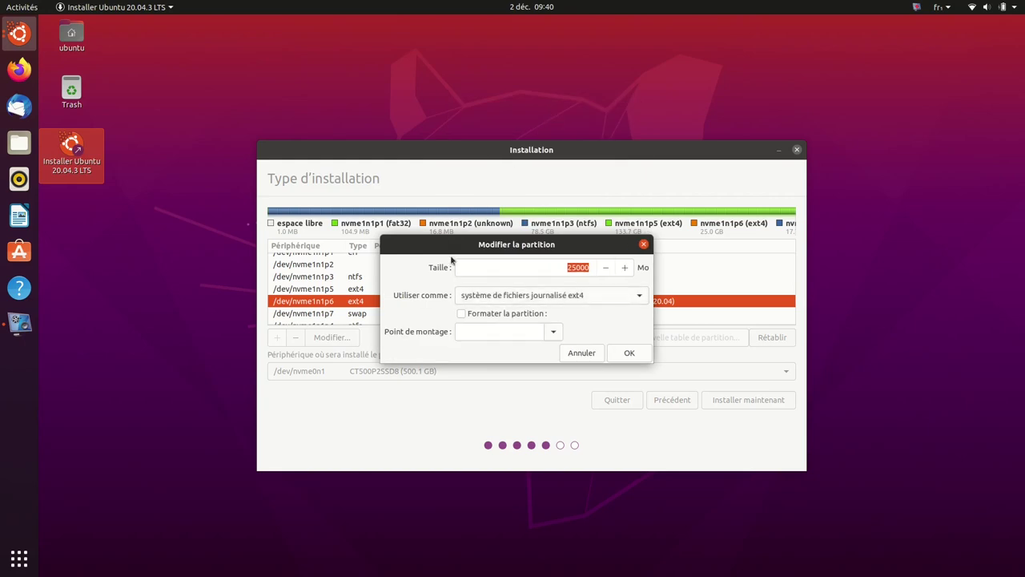
{"action": "left_click", "coordinate": [462, 314]}
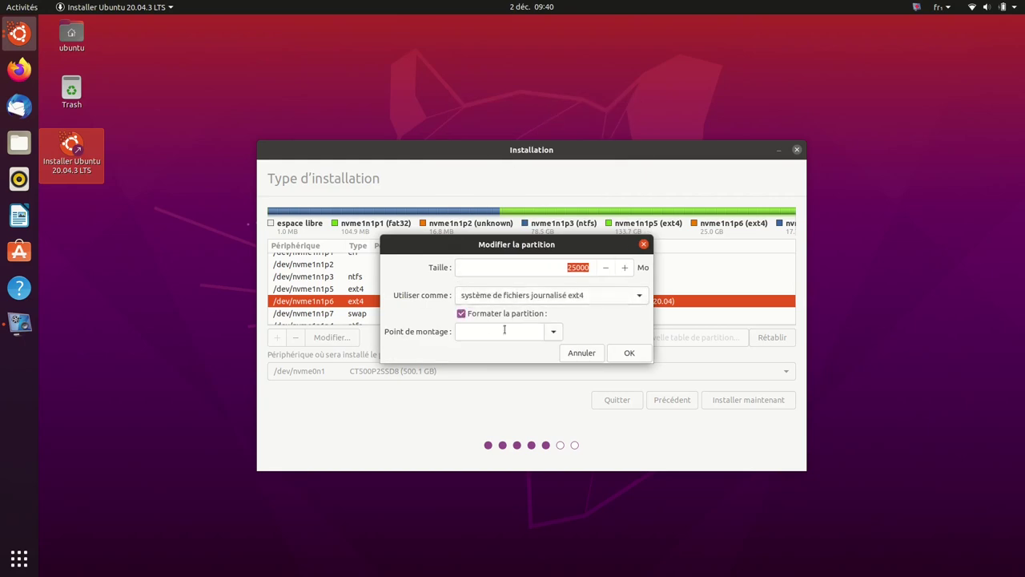
{"action": "left_click", "coordinate": [554, 334]}
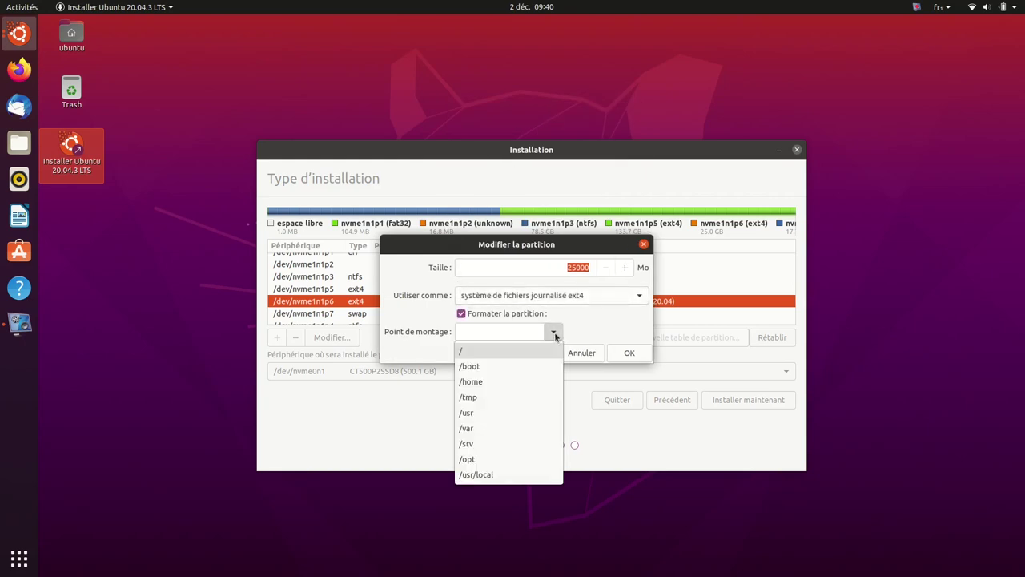
{"action": "left_click", "coordinate": [500, 355]}
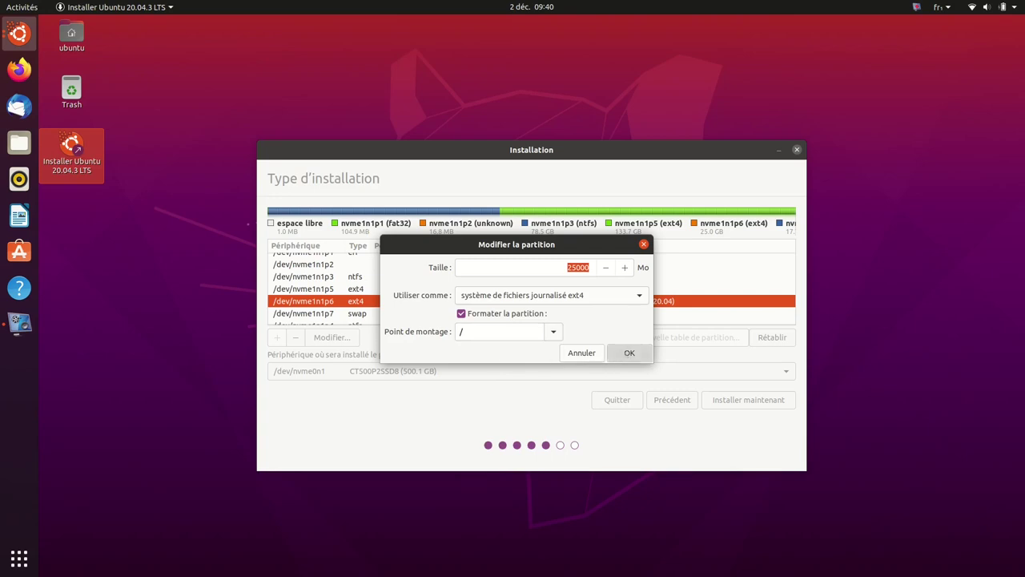
{"action": "left_click", "coordinate": [630, 353]}
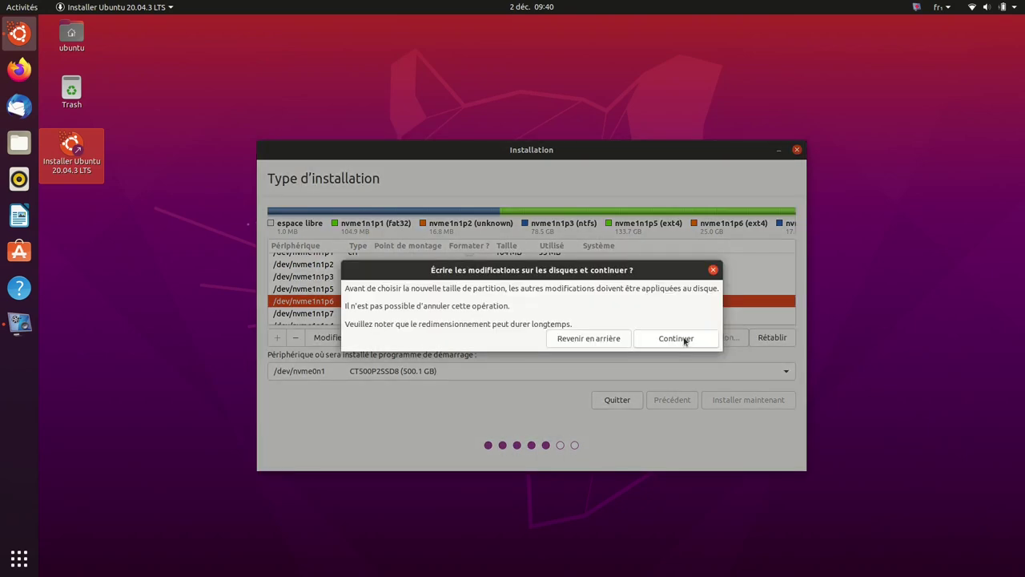
{"action": "left_click", "coordinate": [676, 338]}
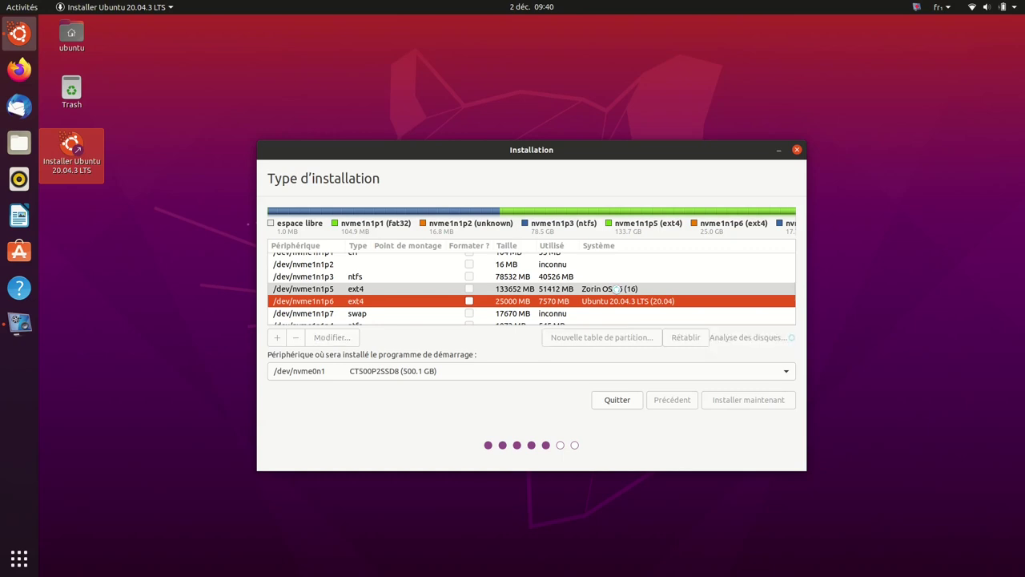
Step: Set the boot loader installation device to /dev/nvme1n1p1, the EFI partition of the 256 GB disk
{"action": "left_click_drag", "start_coordinate": [792, 250], "coordinate": [794, 291]}
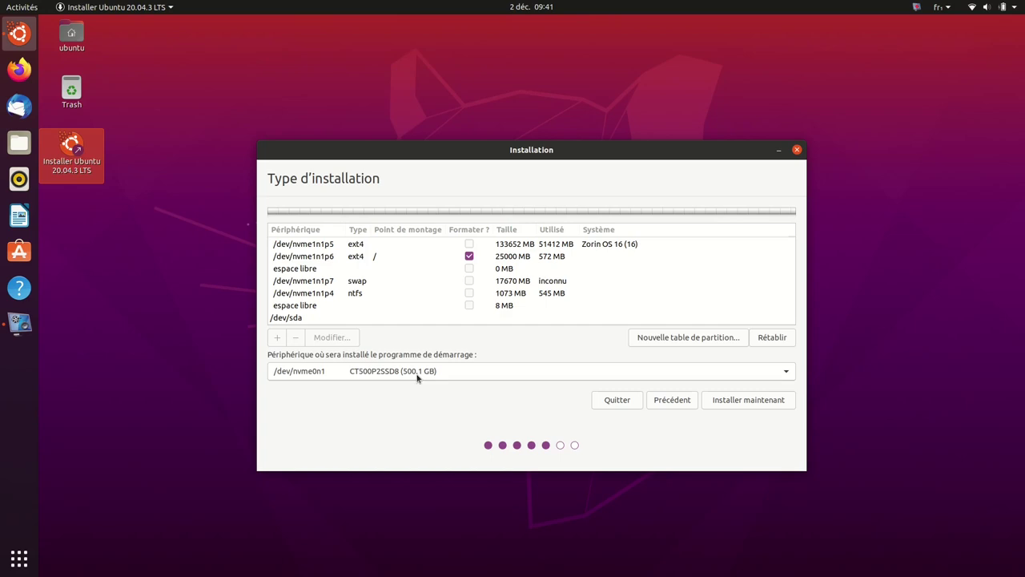
{"action": "left_click", "coordinate": [417, 378]}
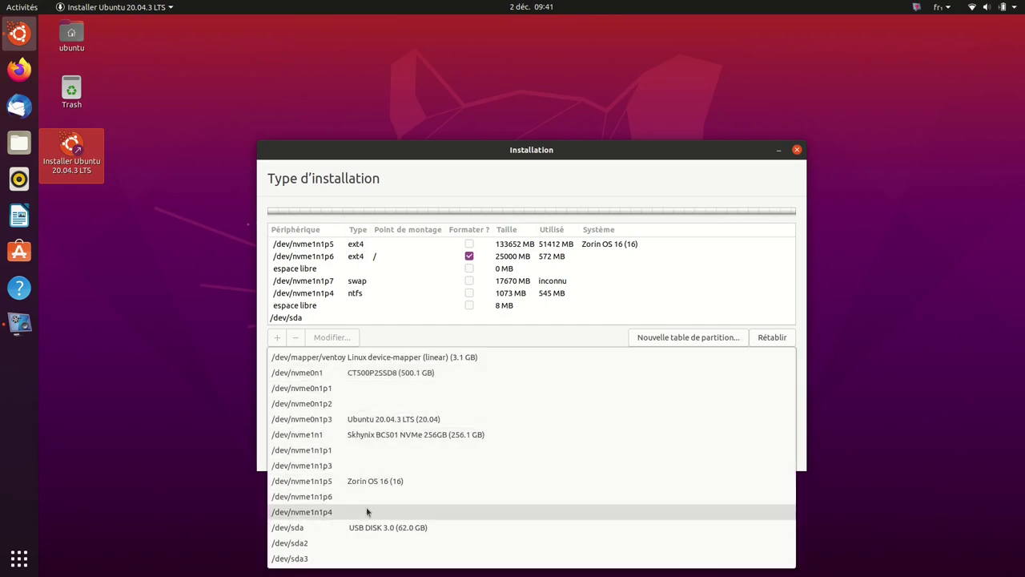
{"action": "left_click", "coordinate": [460, 435]}
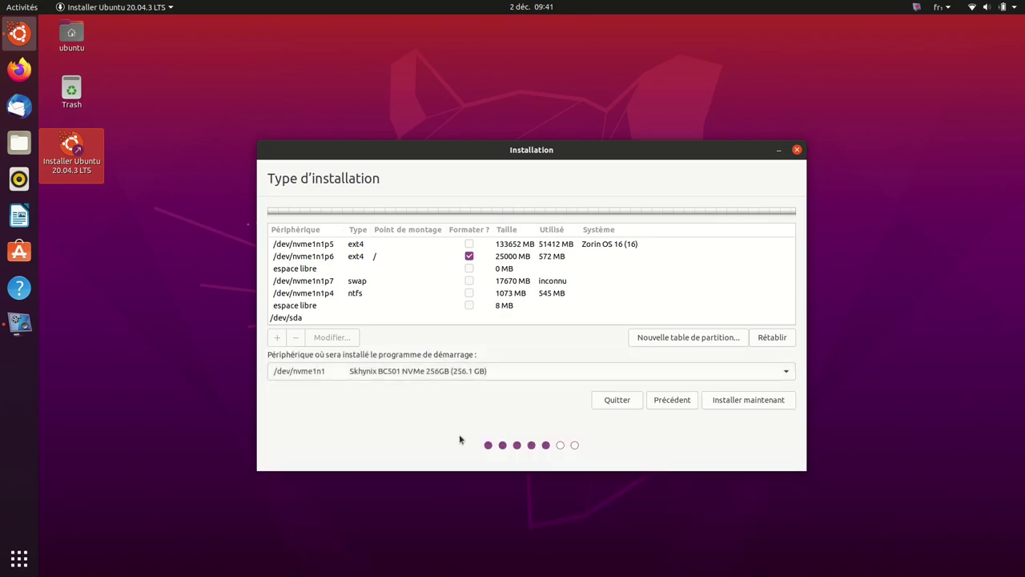
{"action": "left_click", "coordinate": [471, 377]}
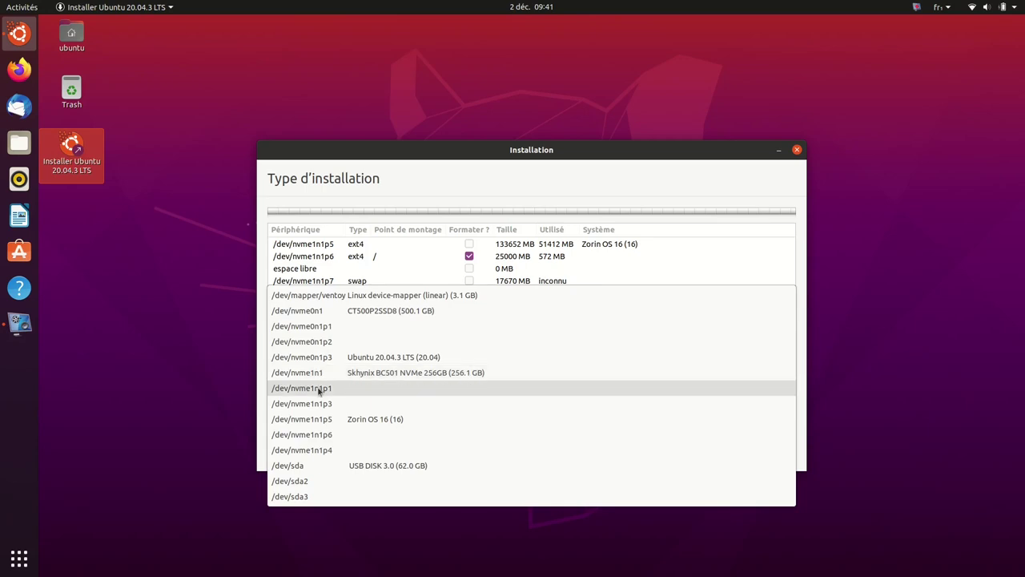
{"action": "left_click", "coordinate": [320, 388]}
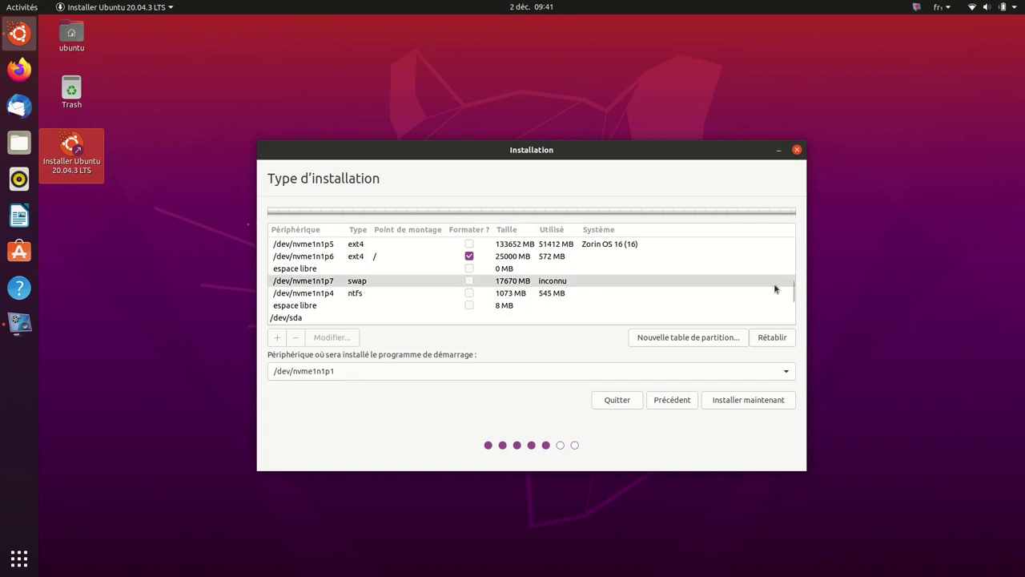
Step: Check the usage setting of the EFI partition /dev/nvme1n1p1 and accept it as "Partition système EFI"
{"action": "left_click_drag", "start_coordinate": [791, 295], "coordinate": [793, 274]}
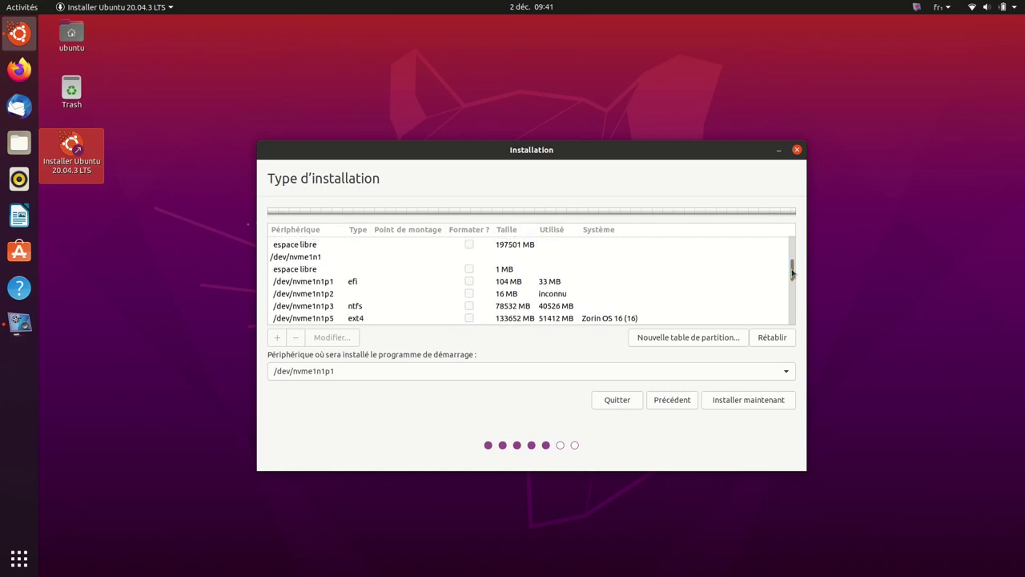
{"action": "scroll", "coordinate": [792, 274], "scroll_direction": "down", "scroll_amount": 3}
{"action": "scroll", "coordinate": [792, 274], "scroll_direction": "up", "scroll_amount": 3}
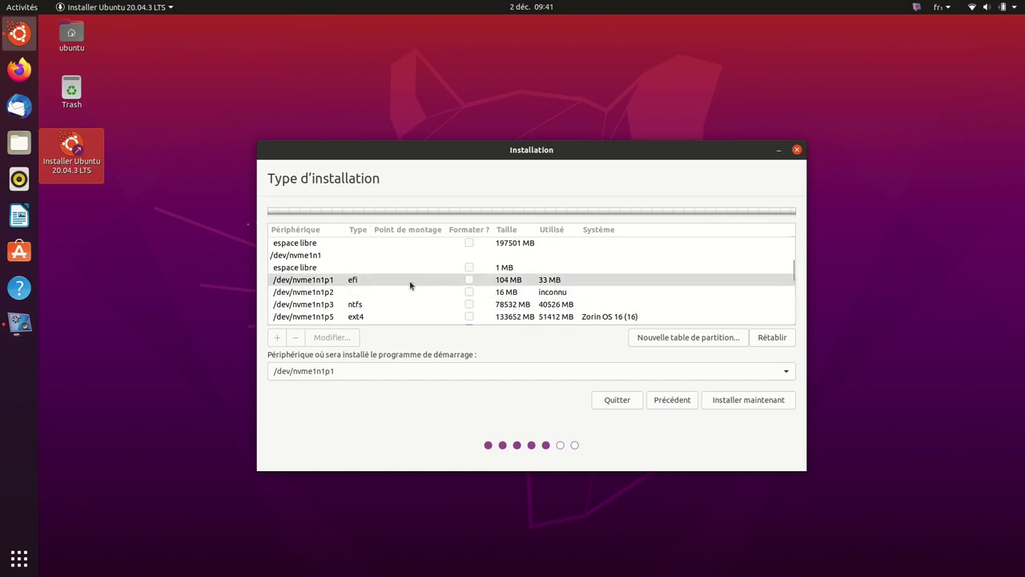
{"action": "left_click", "coordinate": [332, 280]}
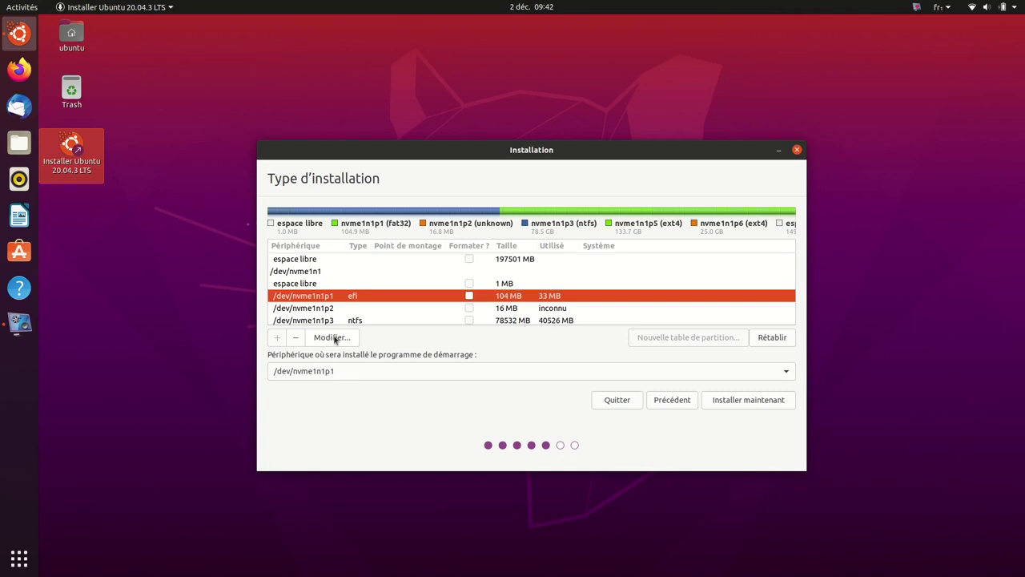
{"action": "left_click", "coordinate": [334, 337]}
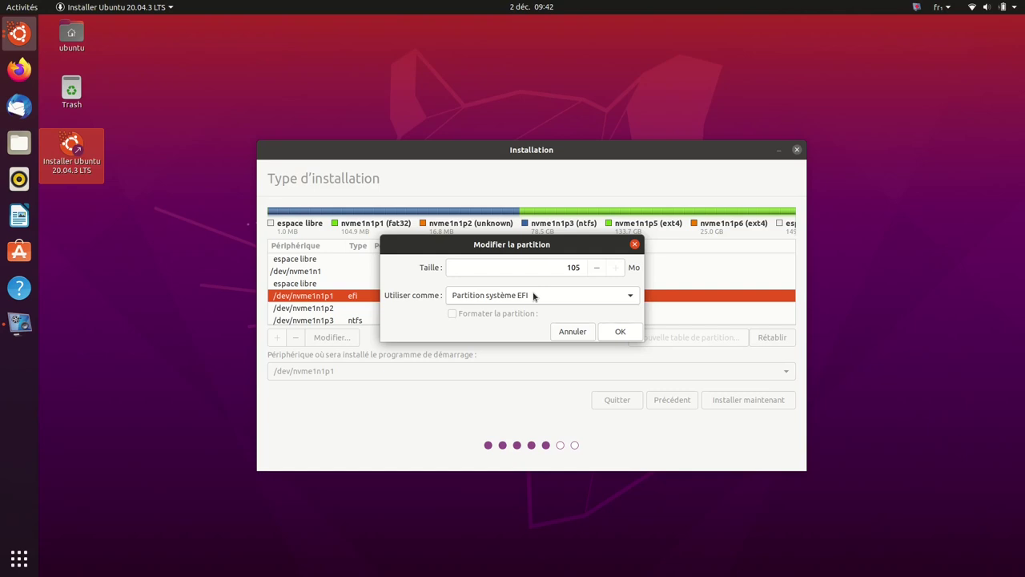
{"action": "left_click", "coordinate": [622, 332]}
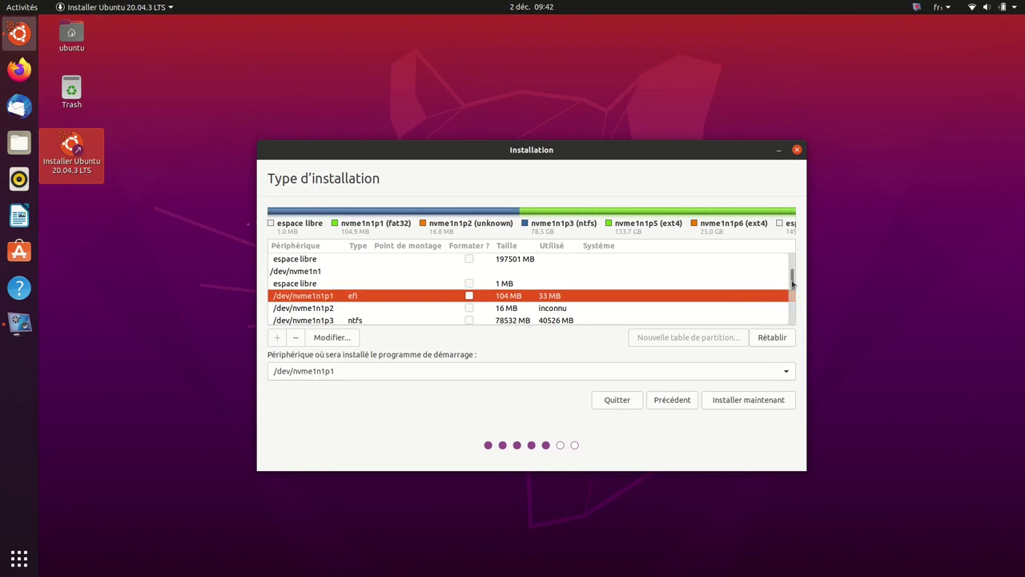
Step: Switch to Disques, check the device names of the EFI partitions on the 256 GB and 500 GB disks, and close it
{"action": "left_click_drag", "start_coordinate": [792, 284], "coordinate": [793, 266]}
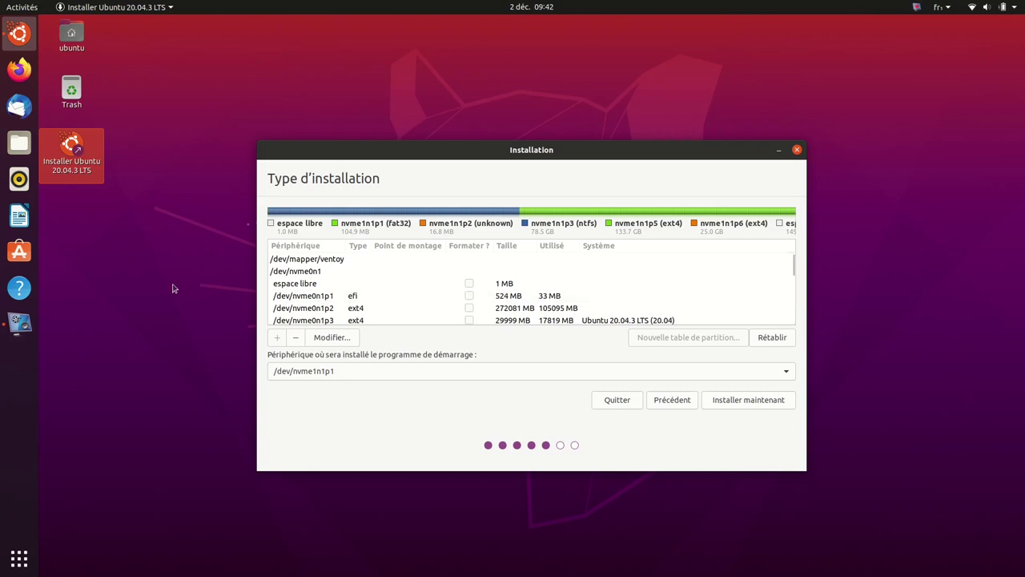
{"action": "left_click", "coordinate": [18, 10]}
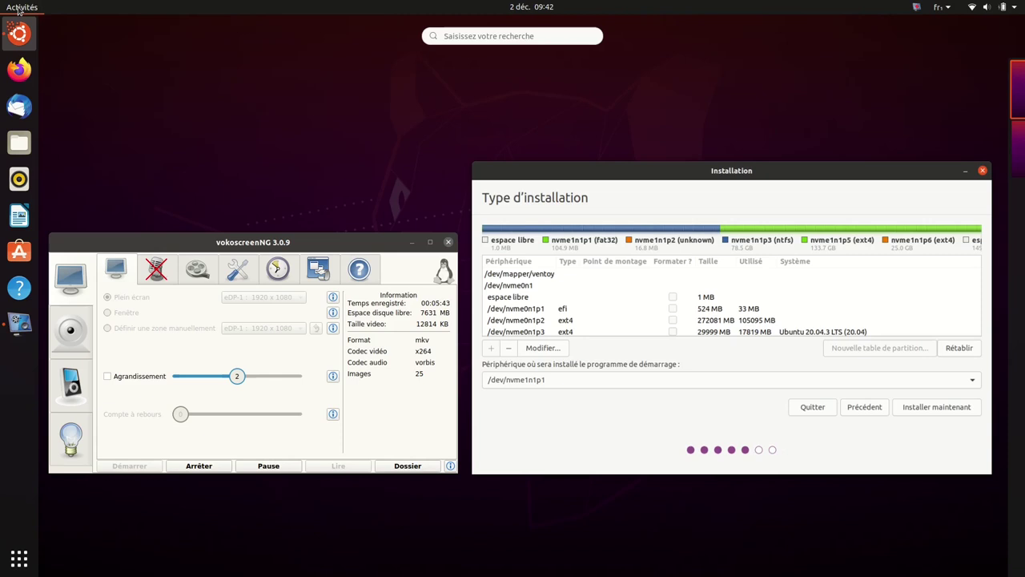
{"action": "type", "text": "disqu"}
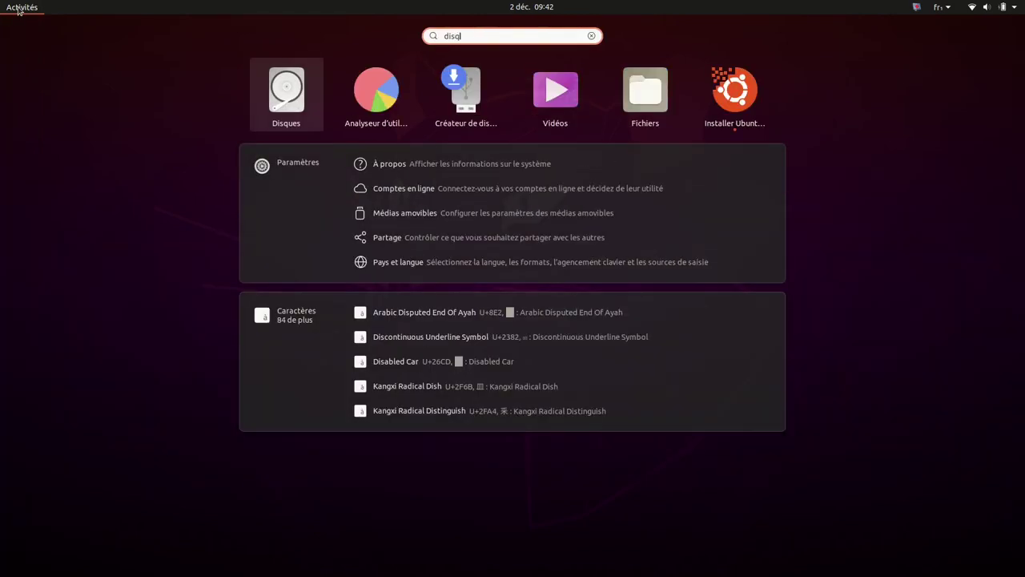
{"action": "left_click", "coordinate": [269, 101]}
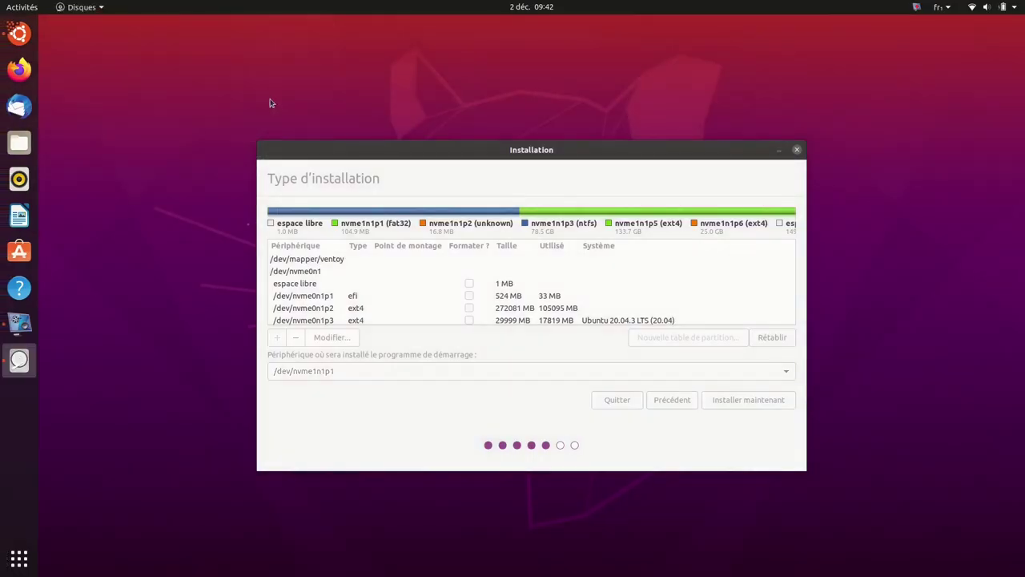
{"action": "left_click", "coordinate": [353, 177]}
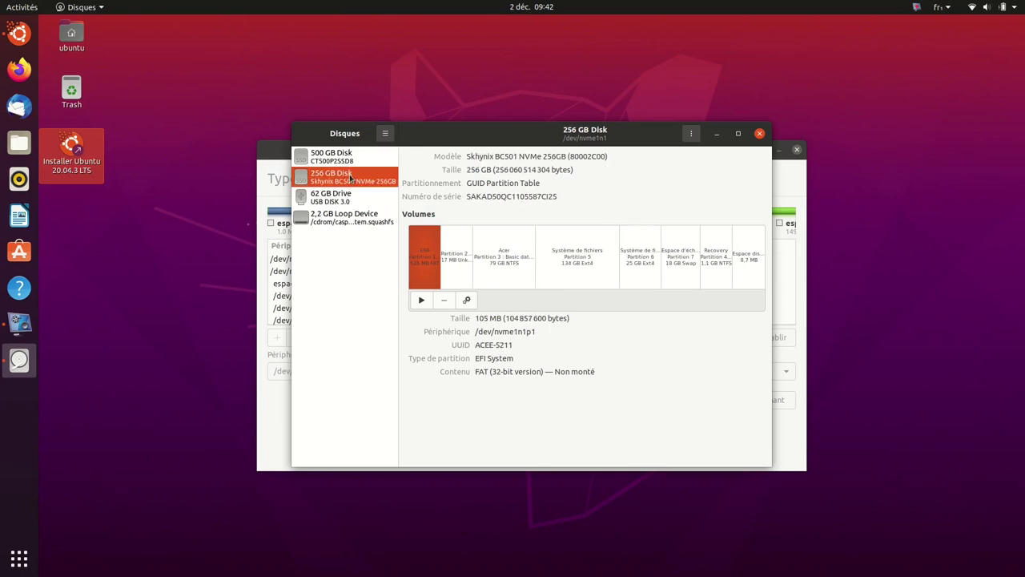
{"action": "left_click", "coordinate": [427, 262]}
{"action": "left_click_drag", "start_coordinate": [540, 334], "coordinate": [474, 335]}
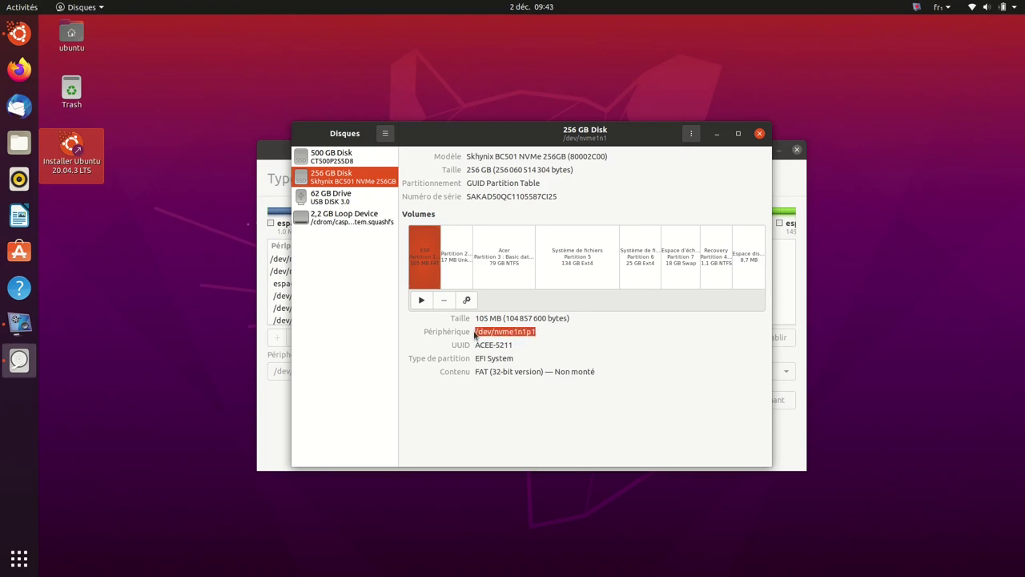
{"action": "left_click", "coordinate": [360, 161]}
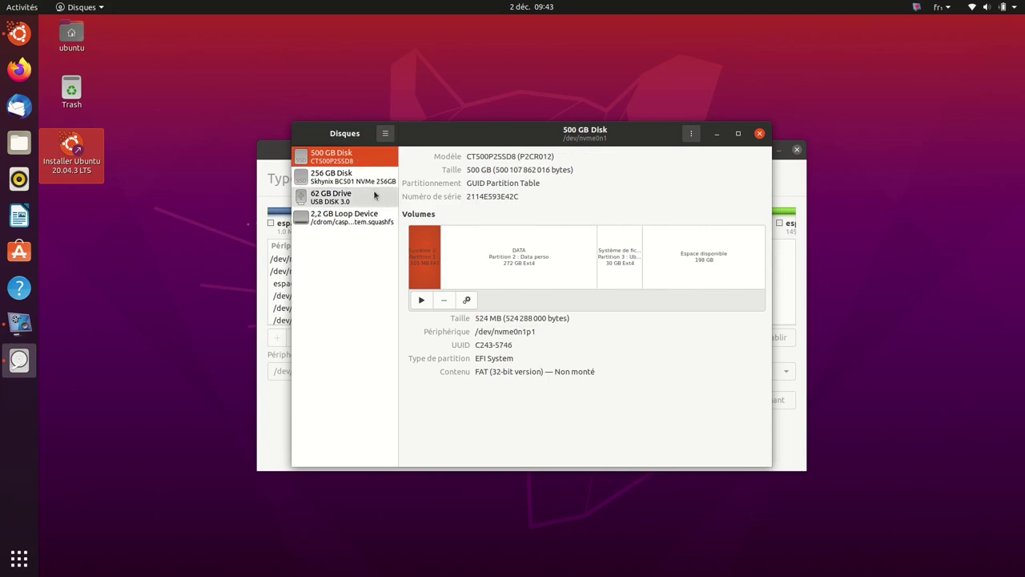
{"action": "left_click_drag", "start_coordinate": [538, 335], "coordinate": [493, 335]}
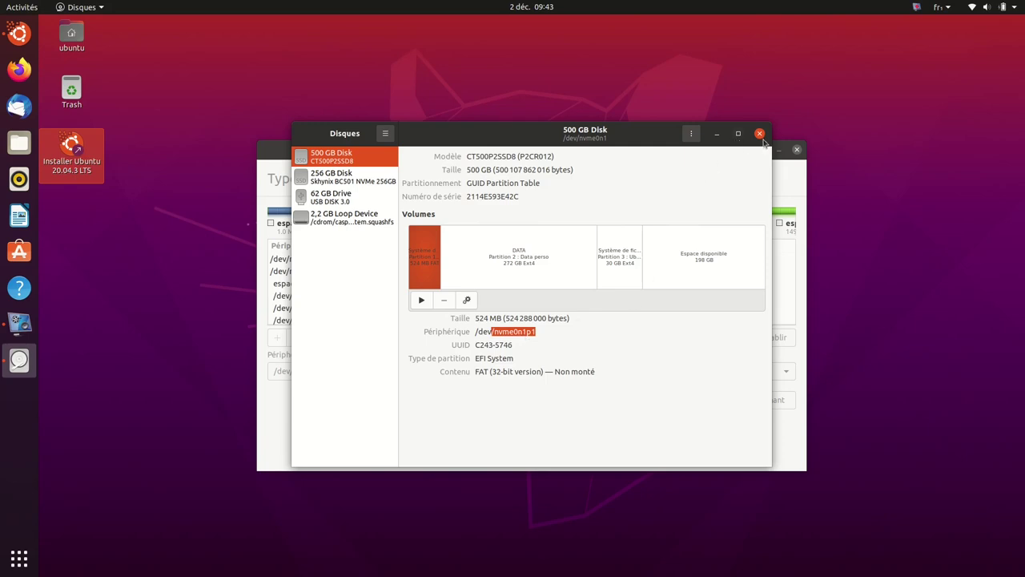
{"action": "left_click", "coordinate": [760, 134]}
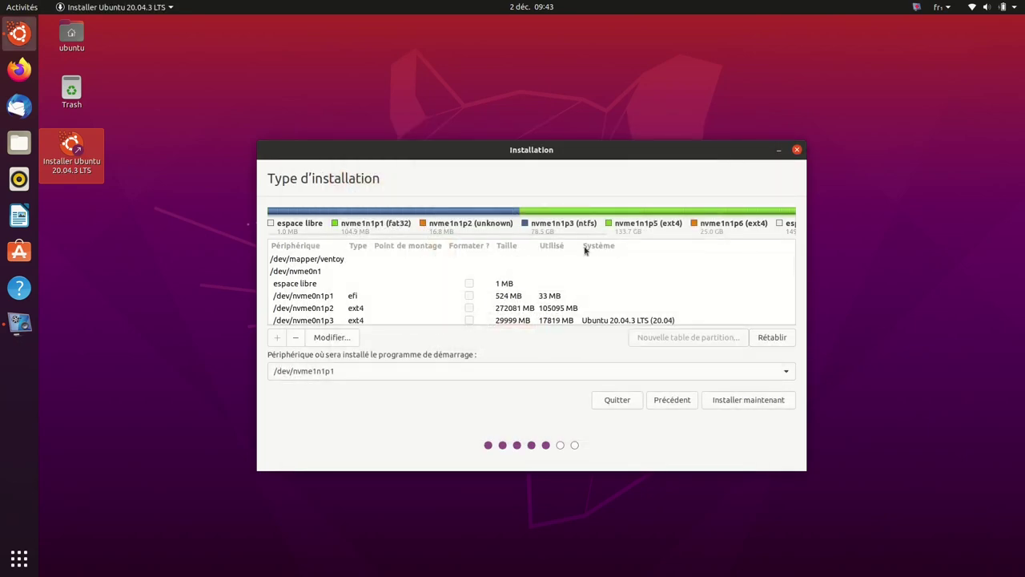
Step: Start the installation with the configured partitions and accept Paris as the location
{"action": "left_click_drag", "start_coordinate": [792, 274], "coordinate": [794, 322]}
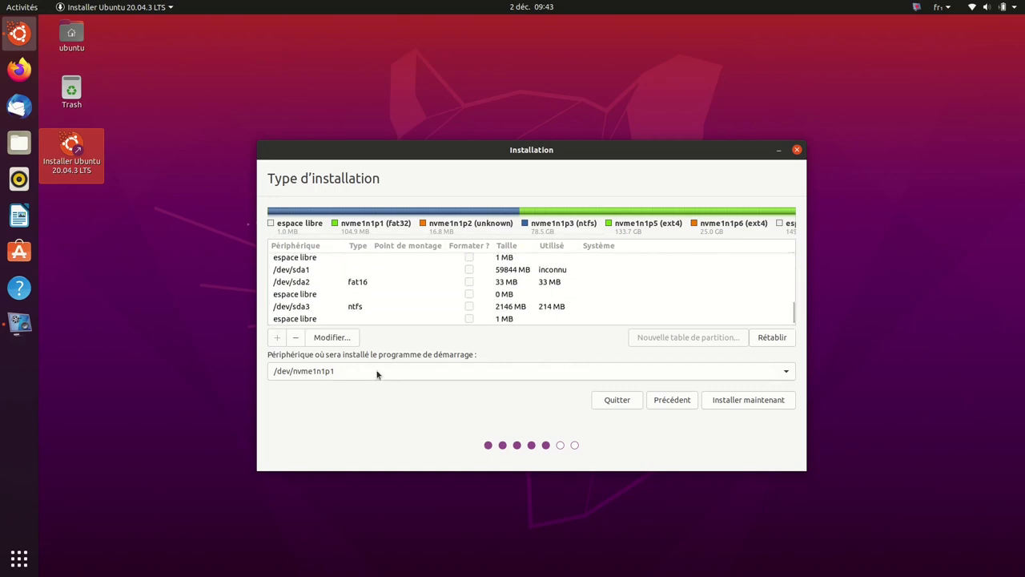
{"action": "left_click", "coordinate": [776, 400]}
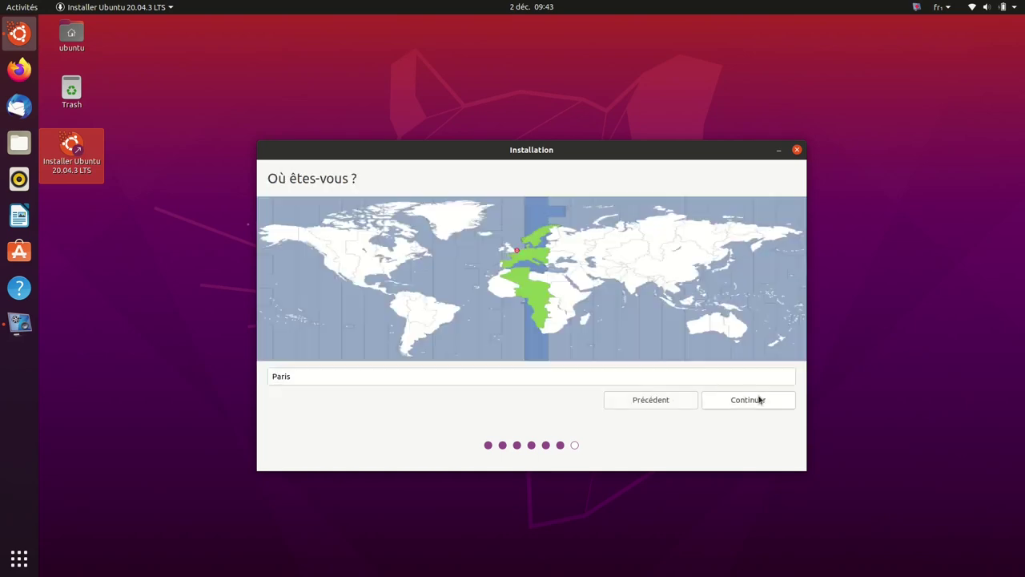
{"action": "left_click", "coordinate": [758, 396]}
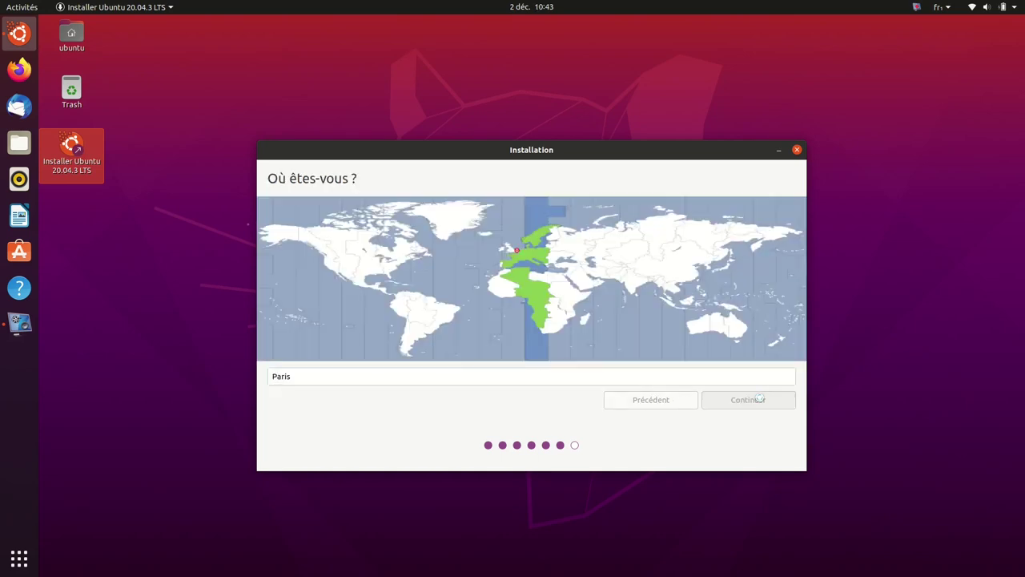
Step: Fill in the account holder's name, enter and confirm the account password, and continue the installation
{"action": "type", "text": "Micka"}
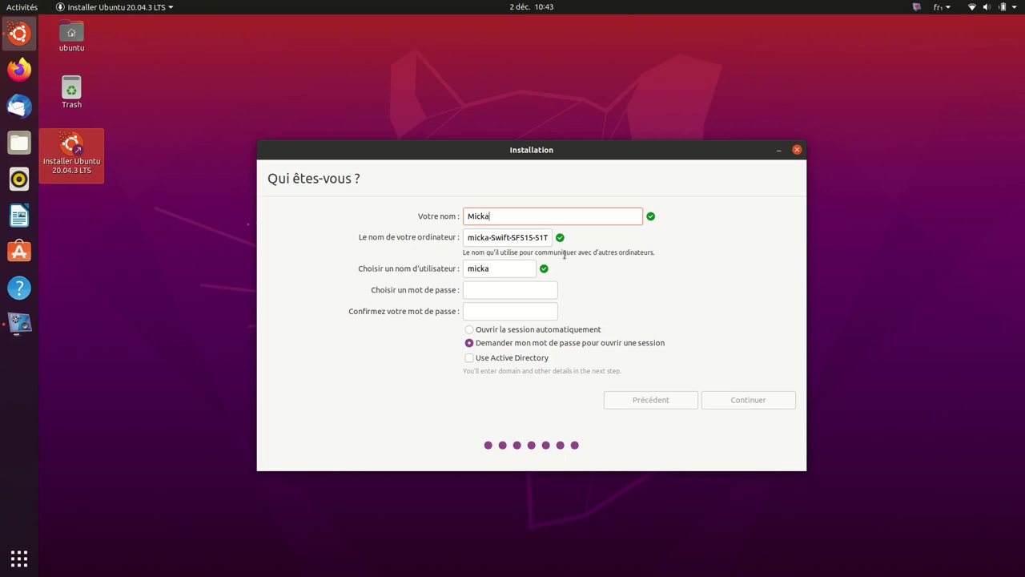
{"action": "type", "text": "ël"}
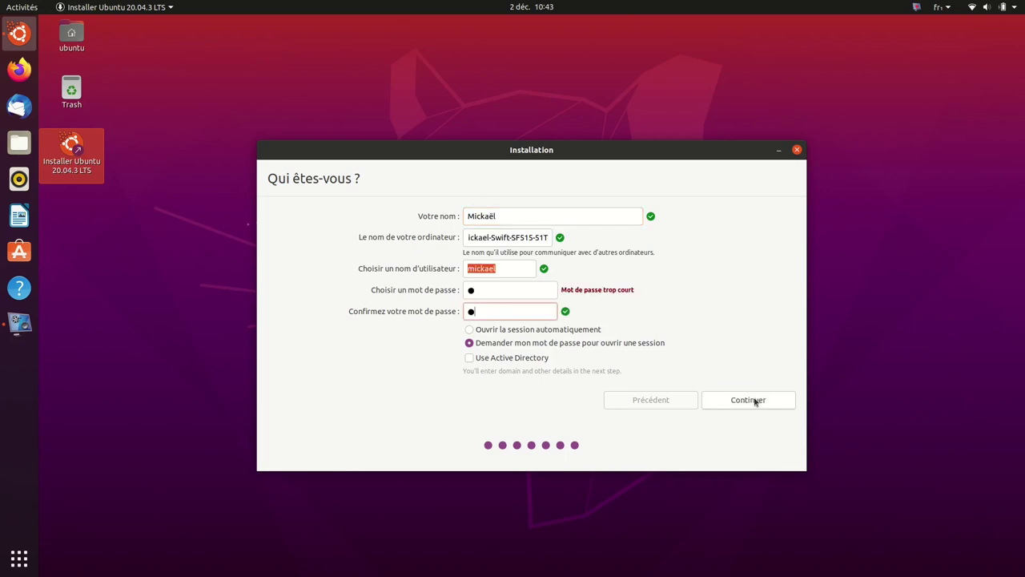
{"action": "left_click", "coordinate": [756, 399]}
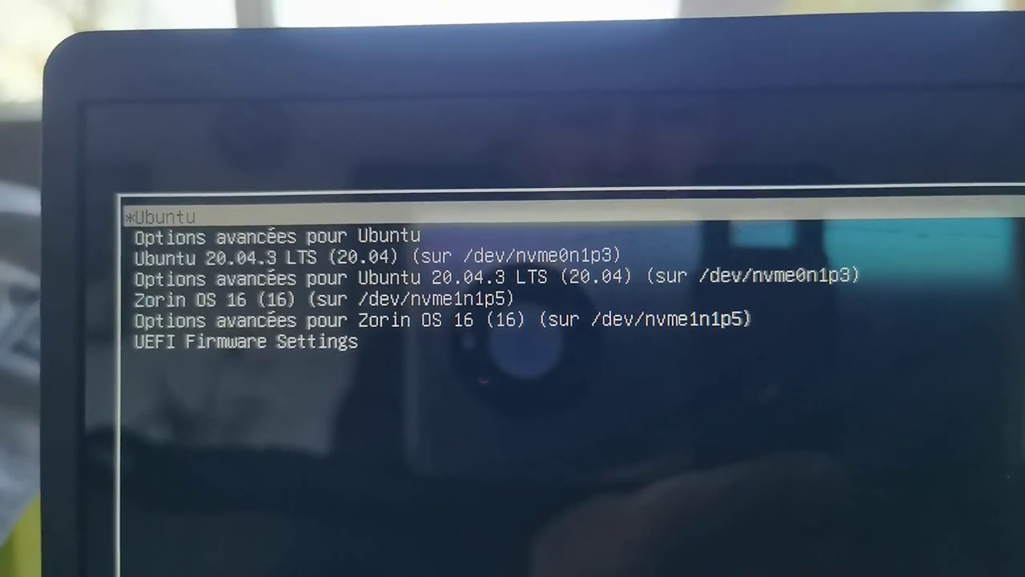
Step: Examine the boot menu entries from Ubuntu down to UEFI Firmware Settings and return to the first entry, Ubuntu
{"action": "key", "text": "Down"}
{"action": "key", "text": "Down"}
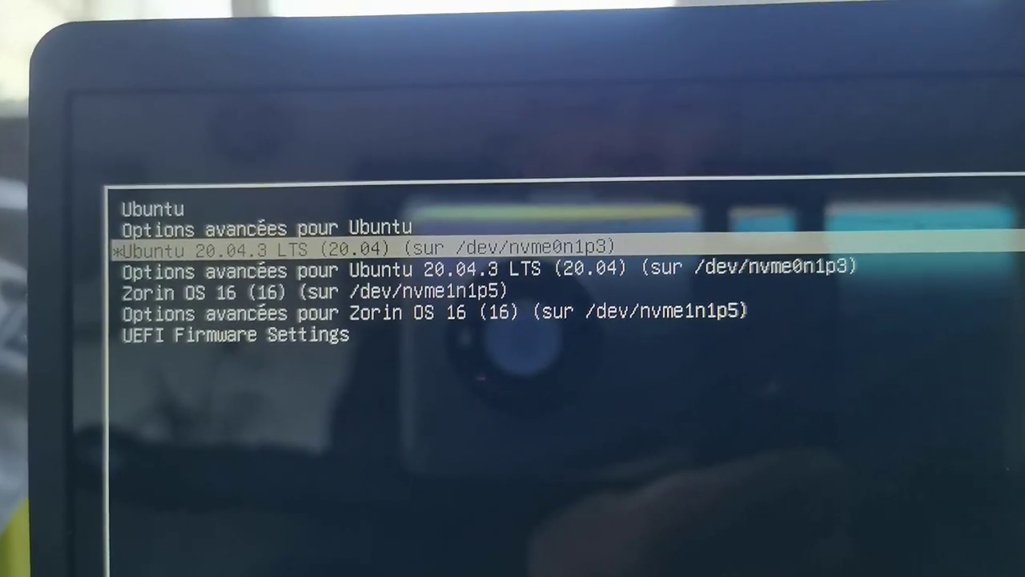
{"action": "key", "text": "Down"}
{"action": "key", "text": "Down"}
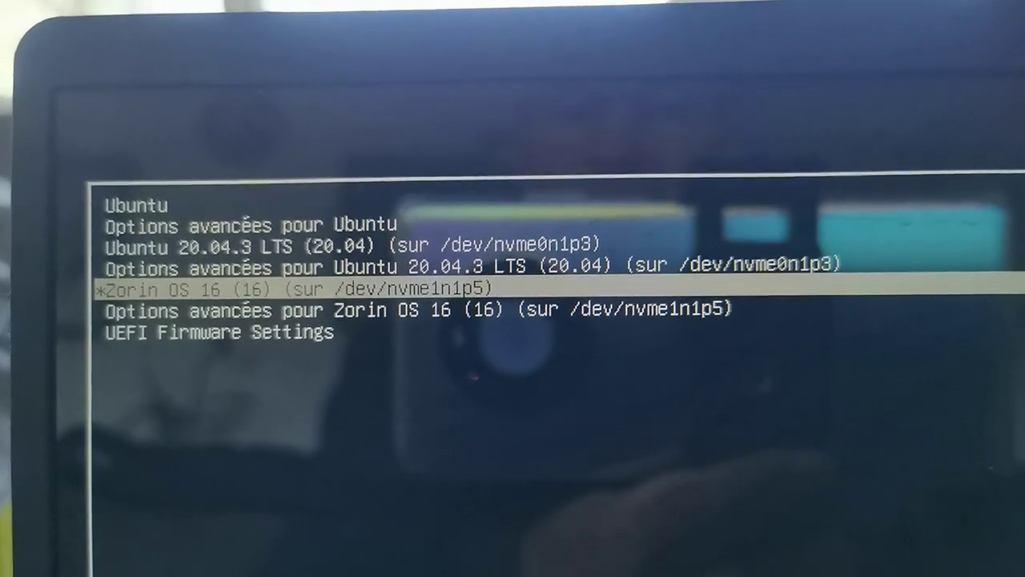
{"action": "key", "text": "Down"}
{"action": "key", "text": "Down"}
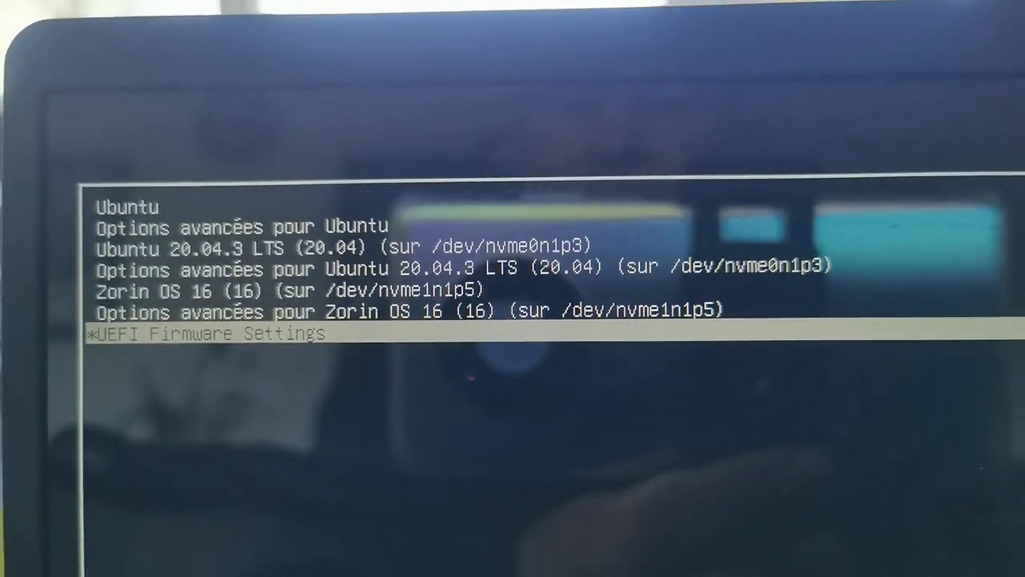
{"action": "key", "text": "Up"}
{"action": "key", "text": "Up"}
{"action": "key", "text": "Up"}
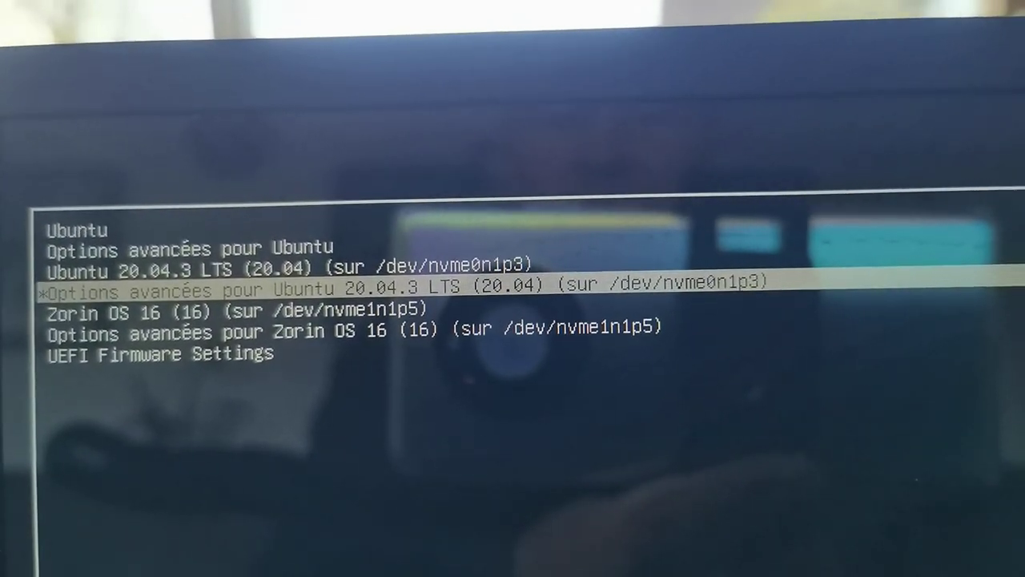
{"action": "key", "text": "Up"}
{"action": "key", "text": "Up"}
{"action": "key", "text": "Up"}
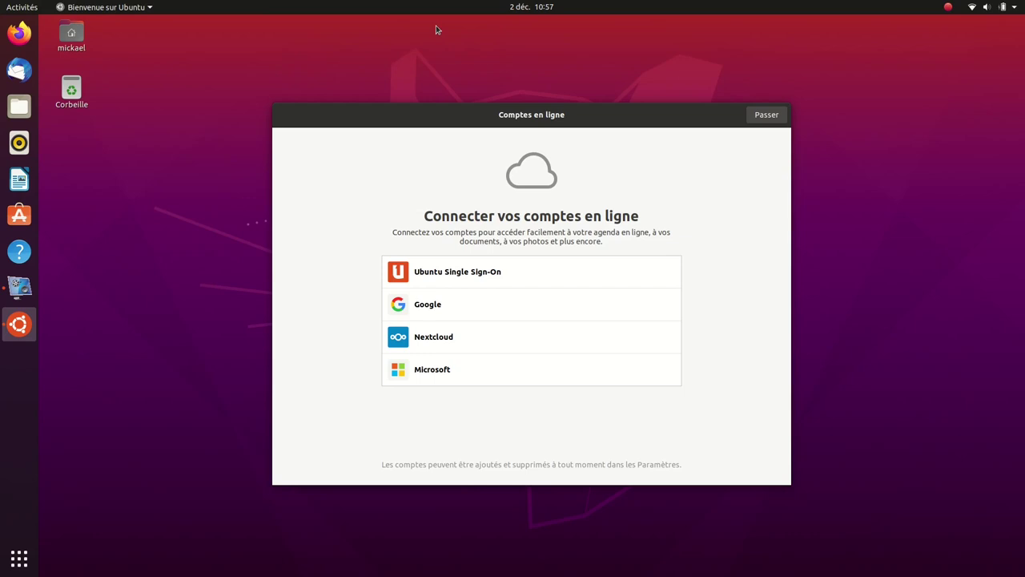
Step: Skip the online accounts, pass the remaining welcome pages without configuring Livepatch, and finish the Ubuntu welcome assistant
{"action": "left_click", "coordinate": [767, 114]}
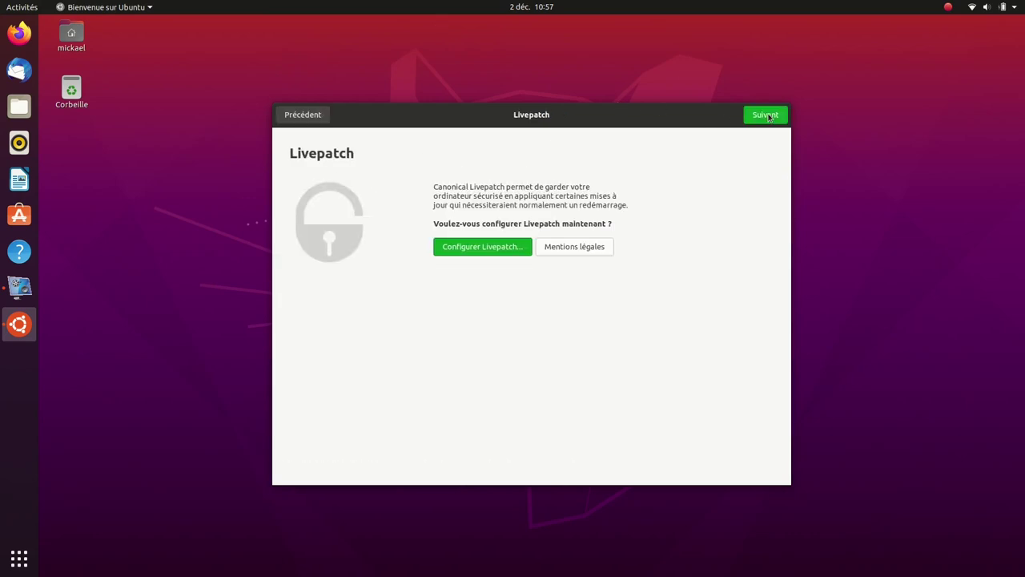
{"action": "left_click", "coordinate": [766, 115]}
{"action": "left_click", "coordinate": [767, 115]}
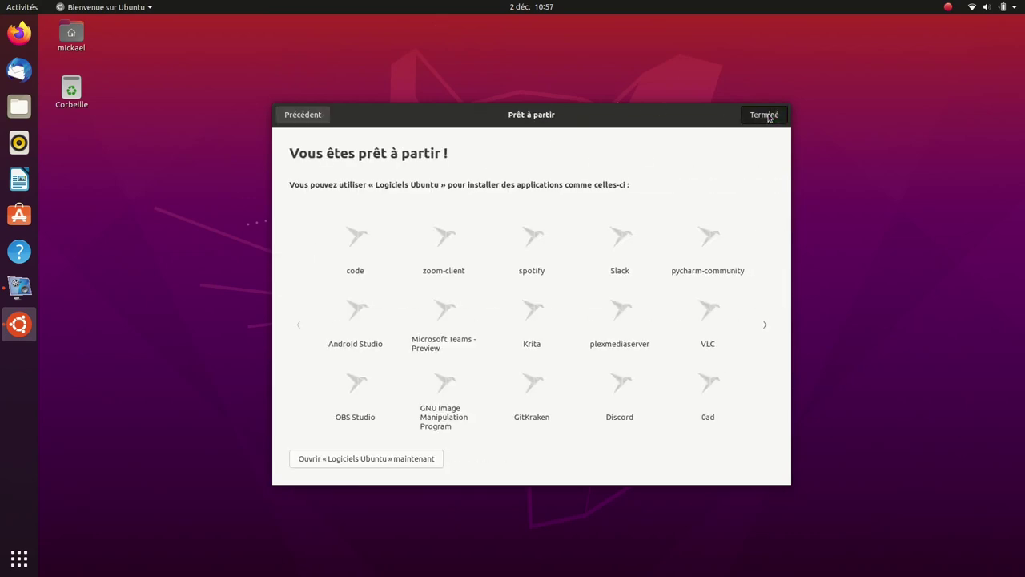
{"action": "left_click", "coordinate": [767, 115]}
Step: Search the applications for "dis", open Disques and maximize its window
{"action": "left_click", "coordinate": [29, 8]}
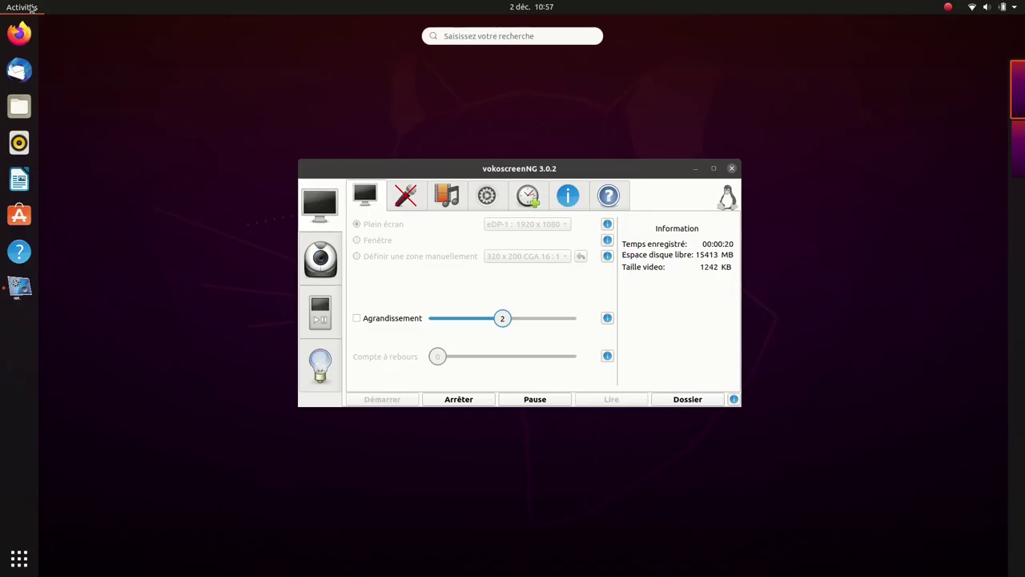
{"action": "type", "text": "dis"}
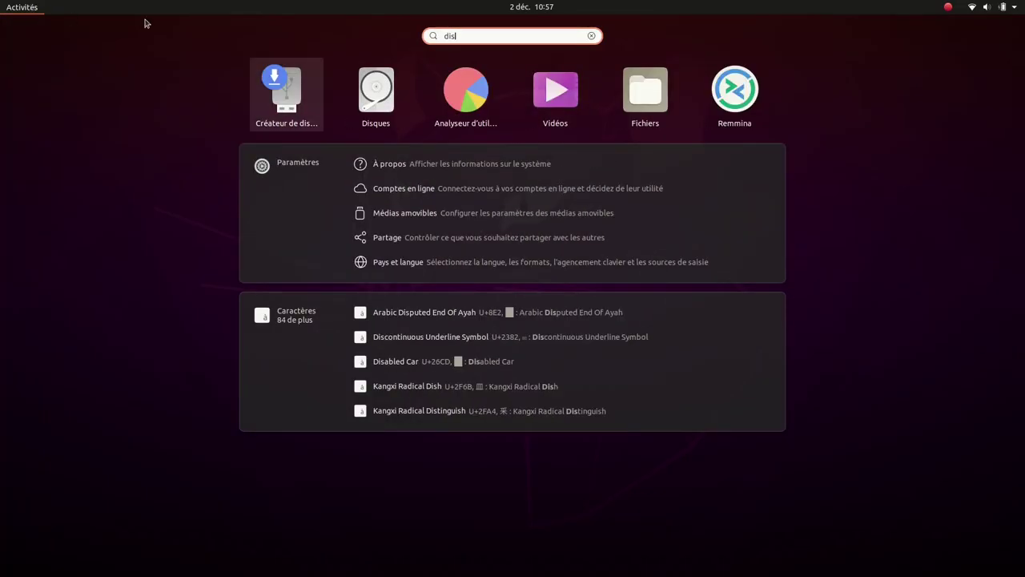
{"action": "left_click", "coordinate": [392, 97]}
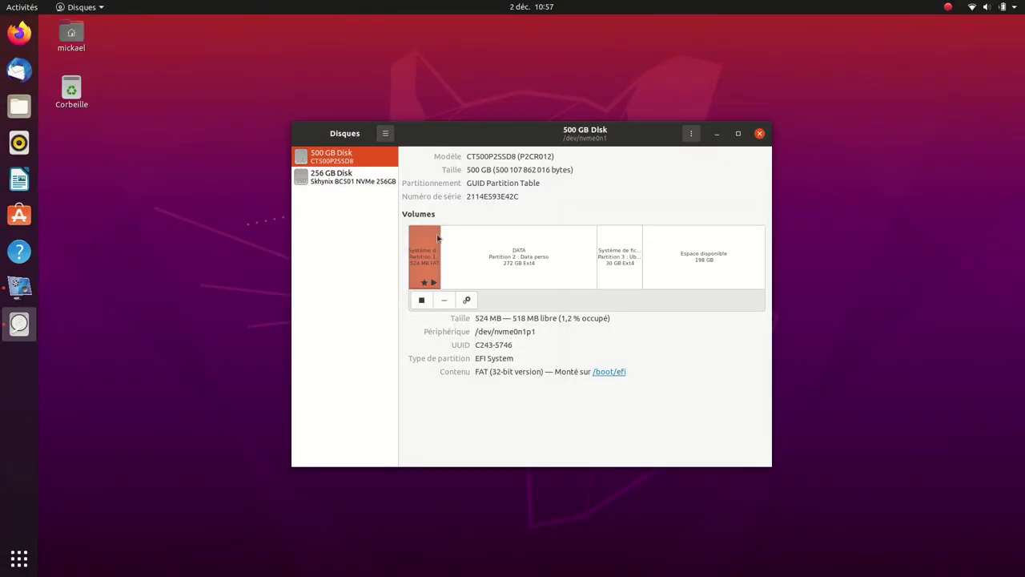
{"action": "left_click", "coordinate": [738, 133]}
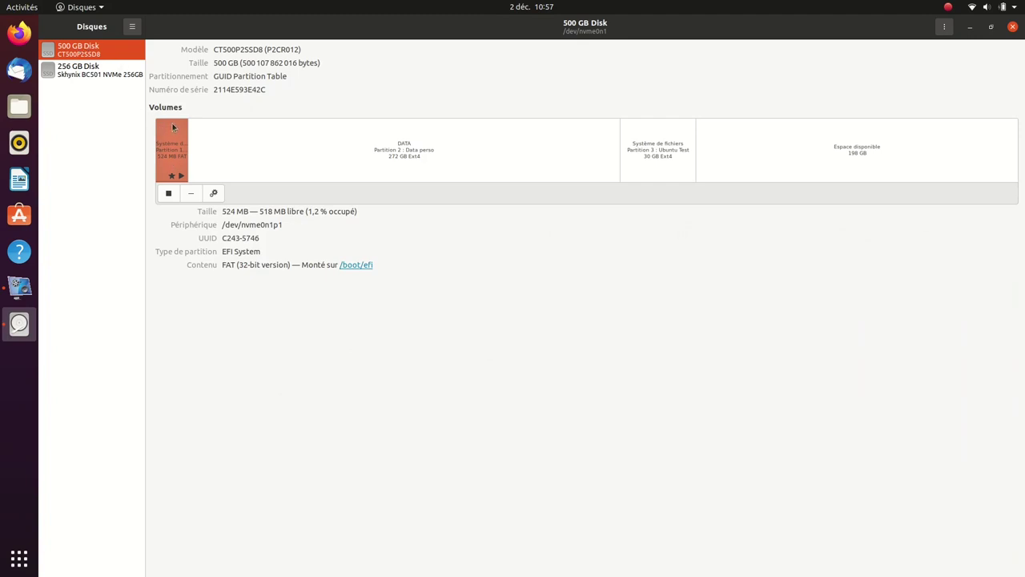
Step: Check the details of the 25 GB Ext4 partition and the 18 GB swap partition on the 256 GB disk
{"action": "left_click", "coordinate": [109, 72]}
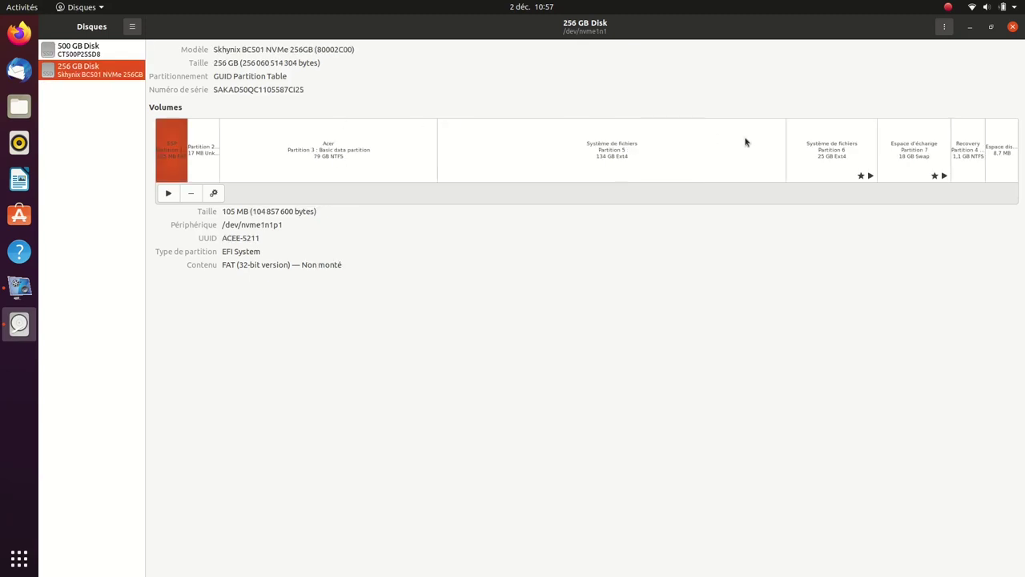
{"action": "left_click", "coordinate": [823, 157]}
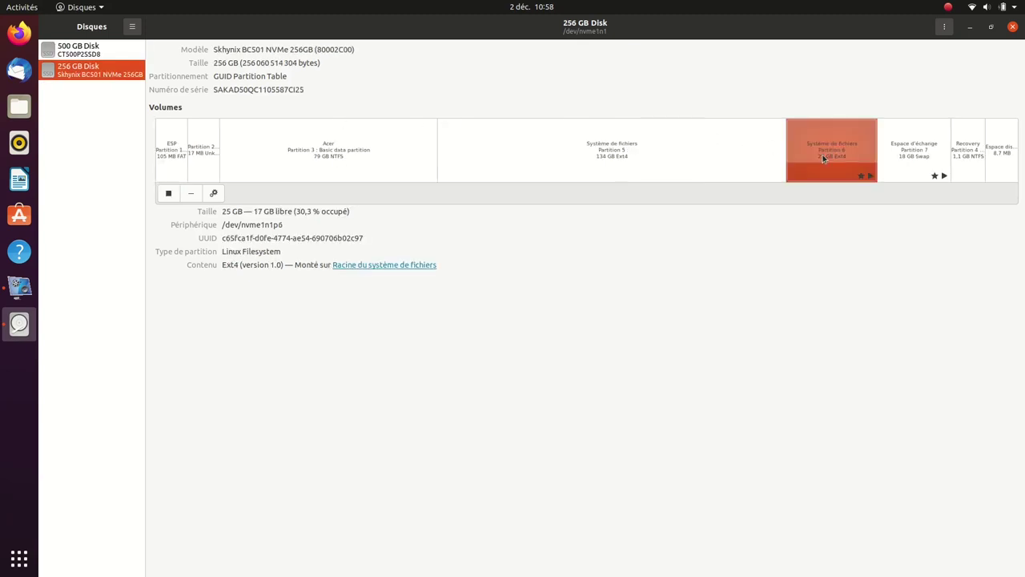
{"action": "left_click", "coordinate": [918, 156]}
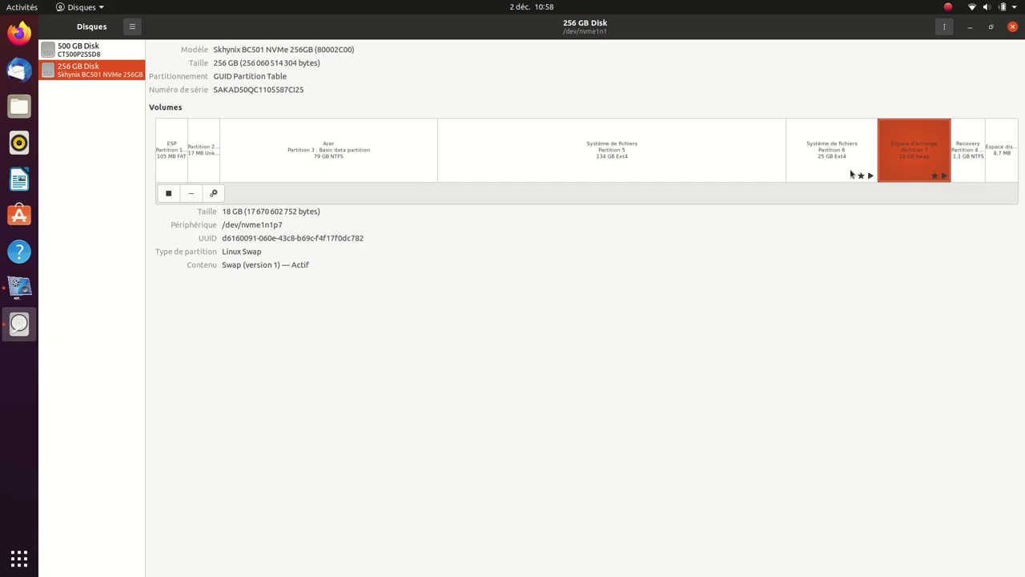
Step: Compare the EFI partitions of the 500 GB and 256 GB disks to check which one is mounted on /boot/efi
{"action": "left_click", "coordinate": [79, 49]}
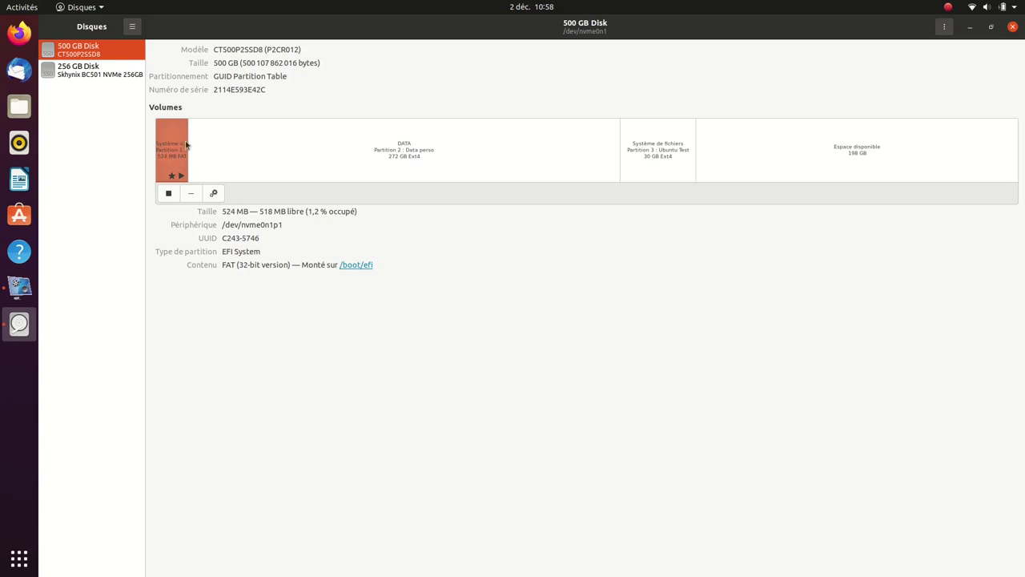
{"action": "left_click", "coordinate": [88, 75]}
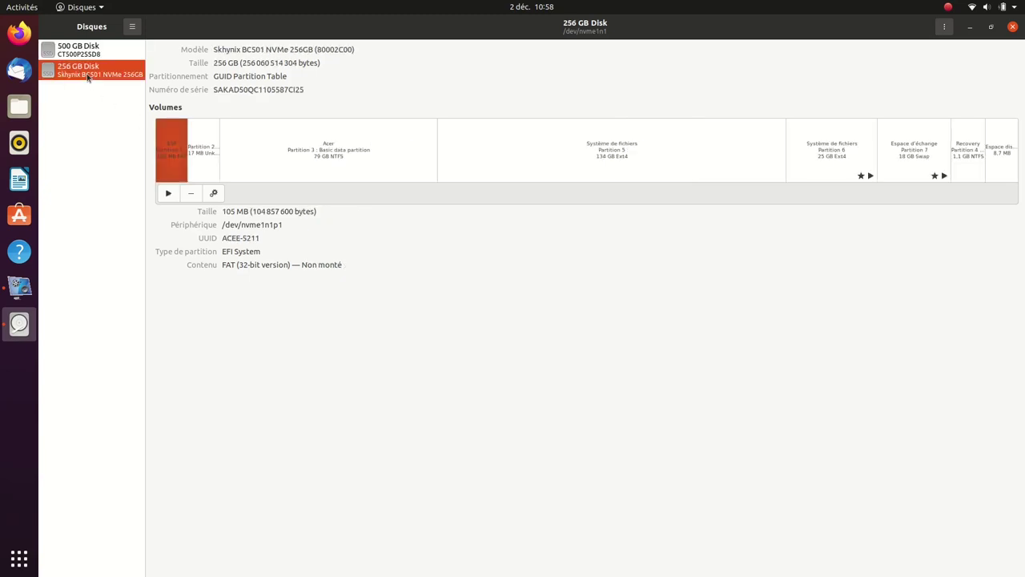
{"action": "left_click", "coordinate": [174, 151]}
{"action": "left_click", "coordinate": [484, 165]}
{"action": "left_click", "coordinate": [102, 47]}
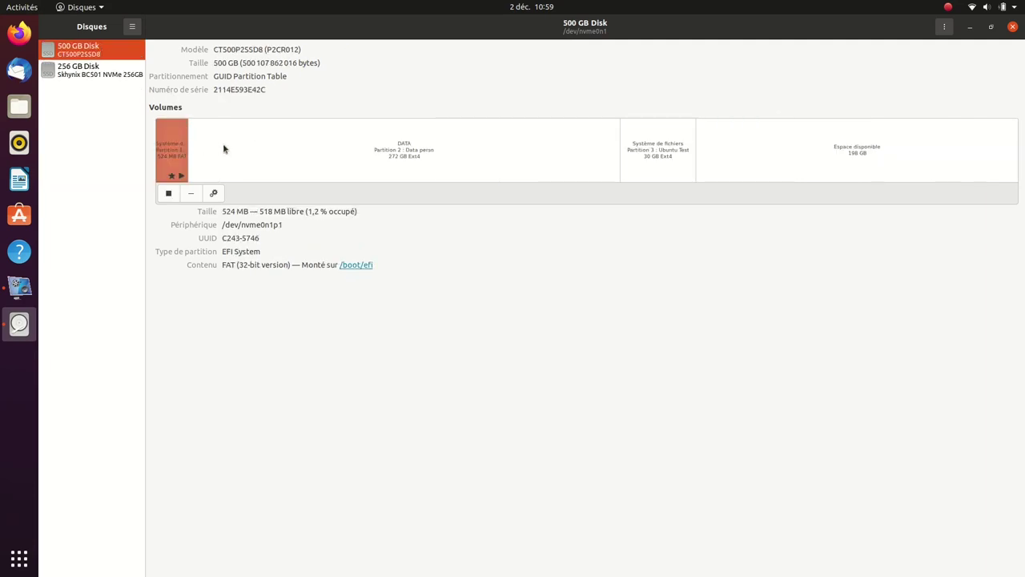
{"action": "left_click", "coordinate": [104, 73]}
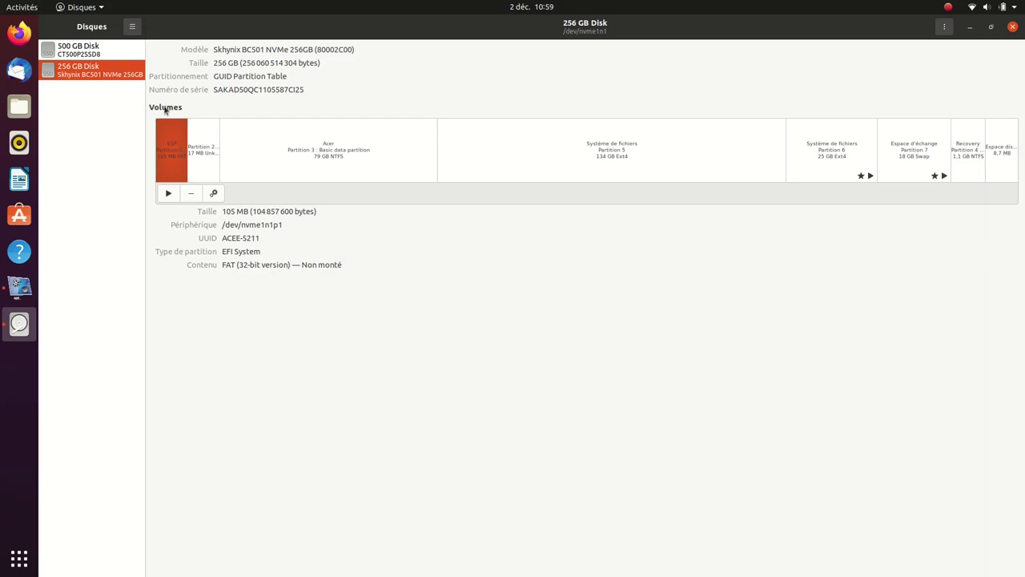
{"action": "left_click", "coordinate": [115, 48]}
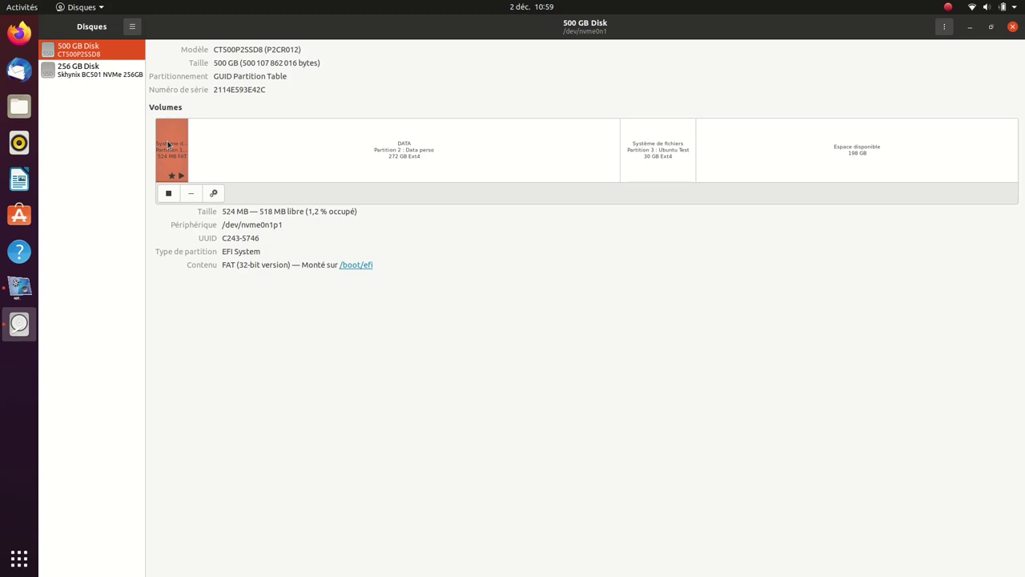
Step: Open the /boot/efi folder mounted from the 500 GB disk with administrator rights, entering the account password at each authentication request
{"action": "left_click", "coordinate": [358, 265]}
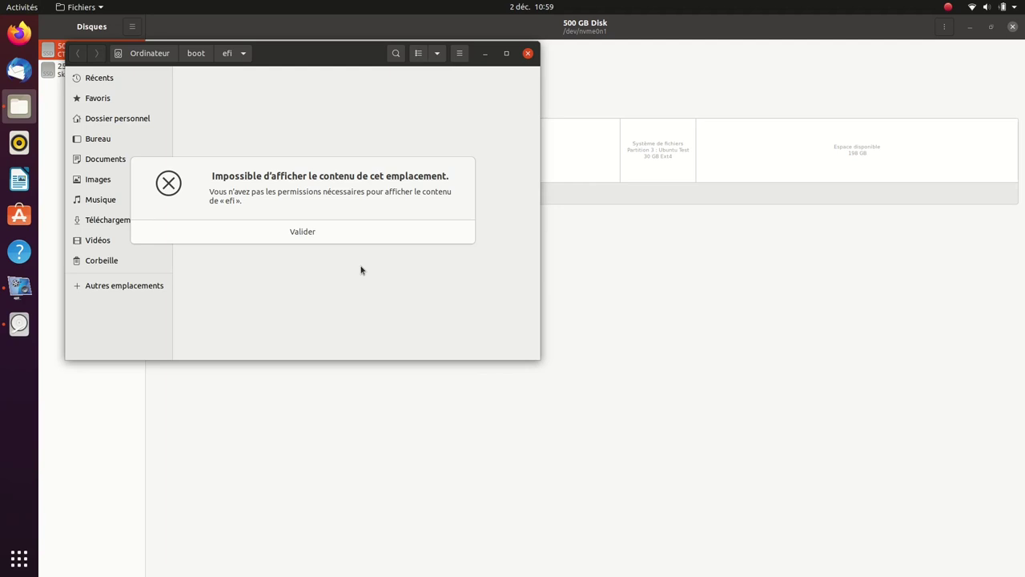
{"action": "left_click", "coordinate": [355, 235]}
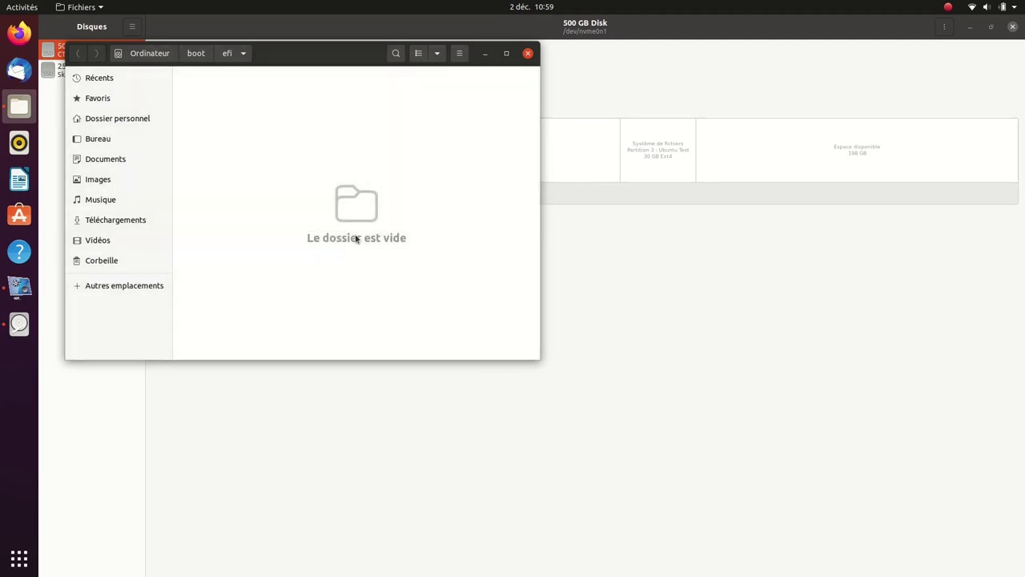
{"action": "left_click", "coordinate": [197, 54]}
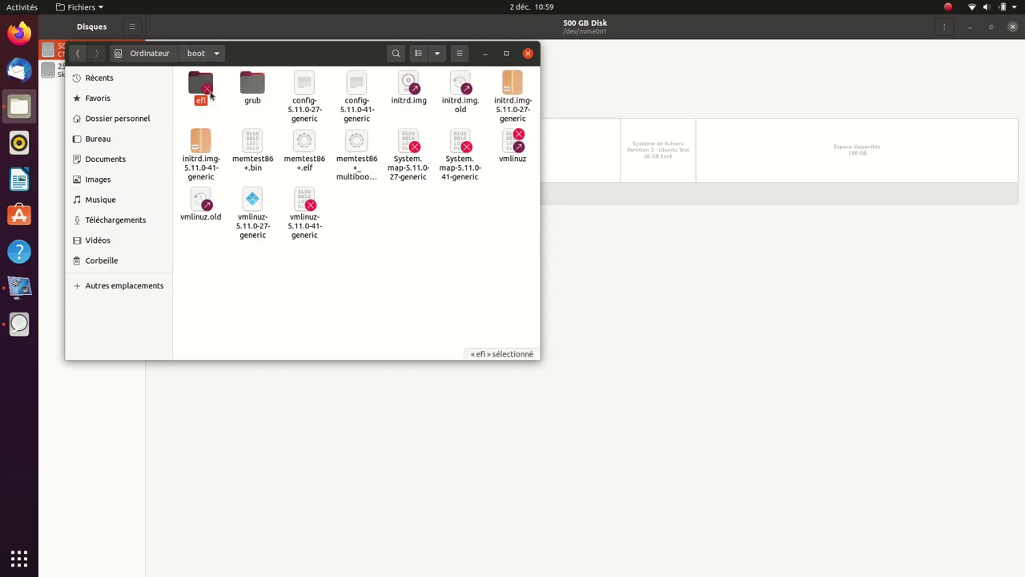
{"action": "double_click", "coordinate": [204, 83]}
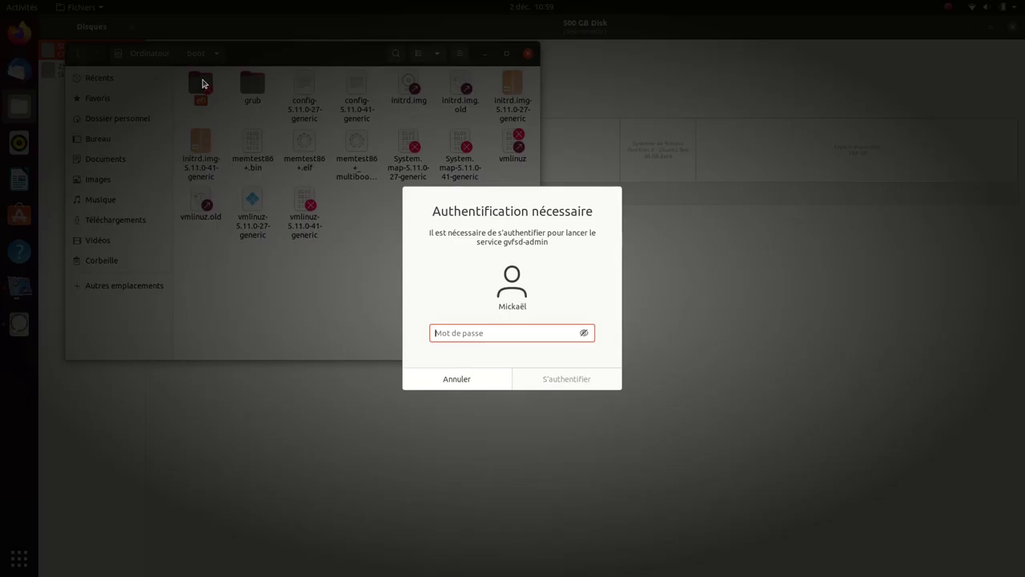
{"action": "type", "text": "********"}
{"action": "key", "text": "Return"}
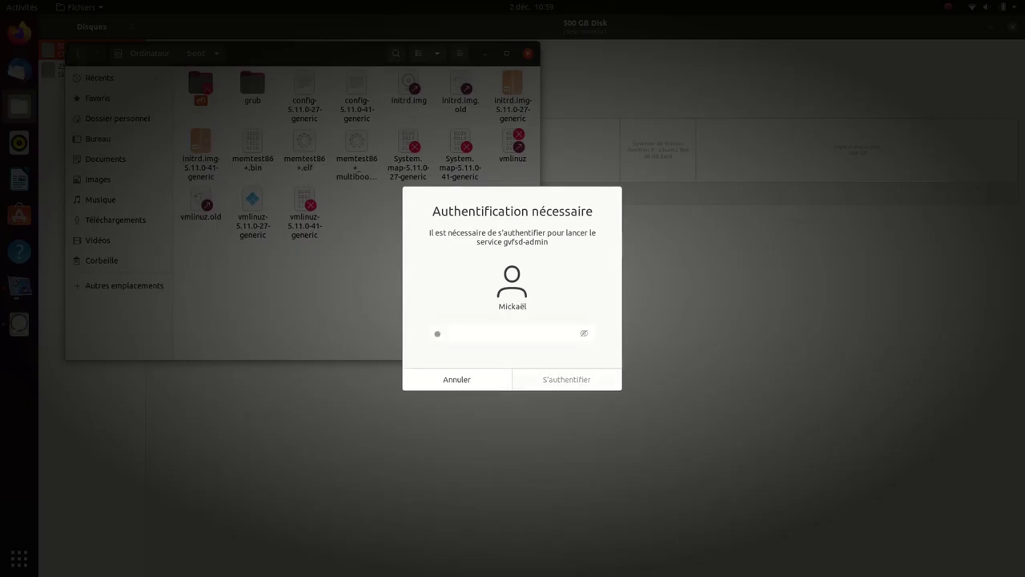
{"action": "type", "text": "********"}
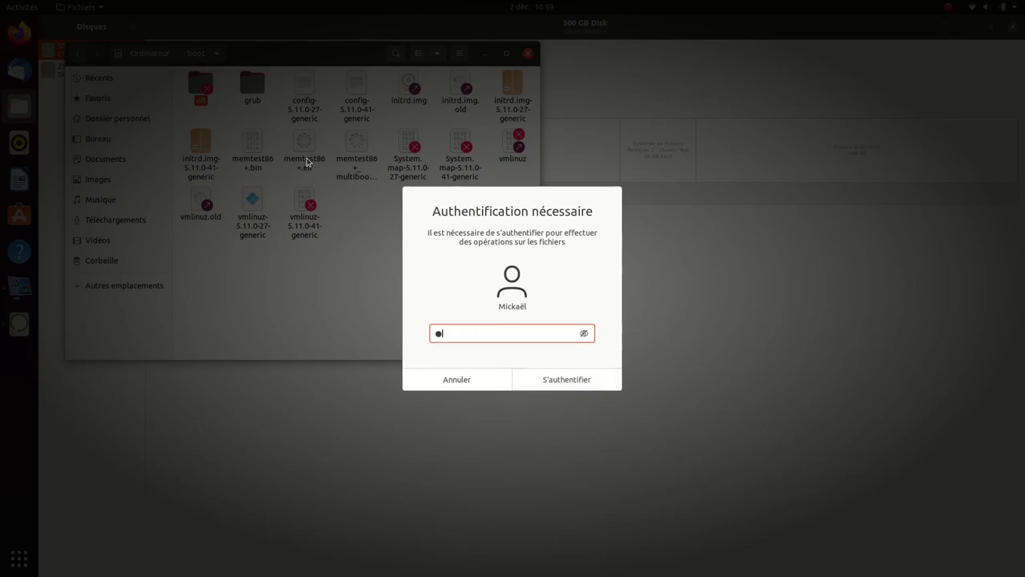
{"action": "key", "text": "Return"}
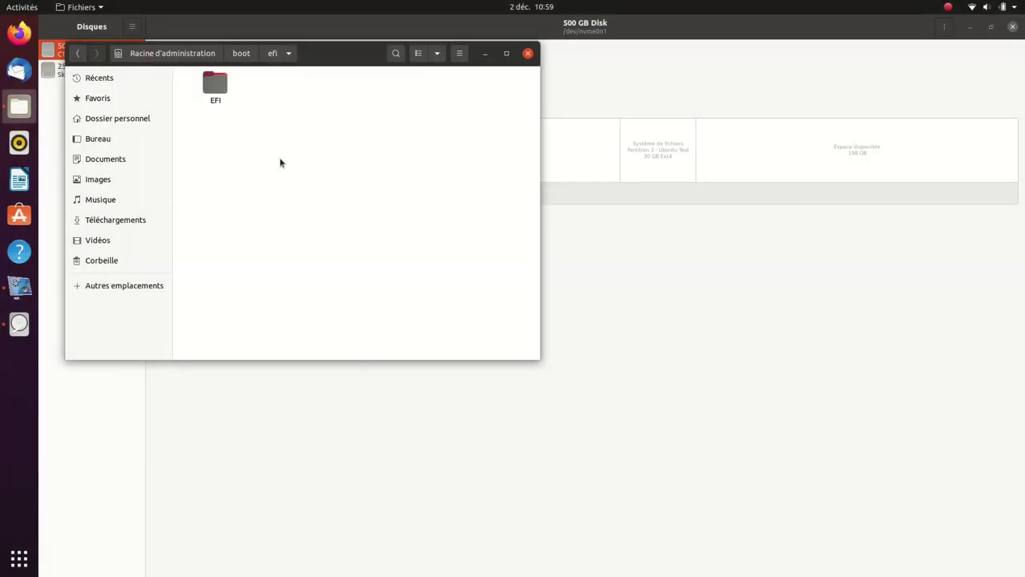
Step: Copy the BOOT and ubuntu folders from the EFI folder in /boot/efi and close the file window
{"action": "double_click", "coordinate": [220, 79]}
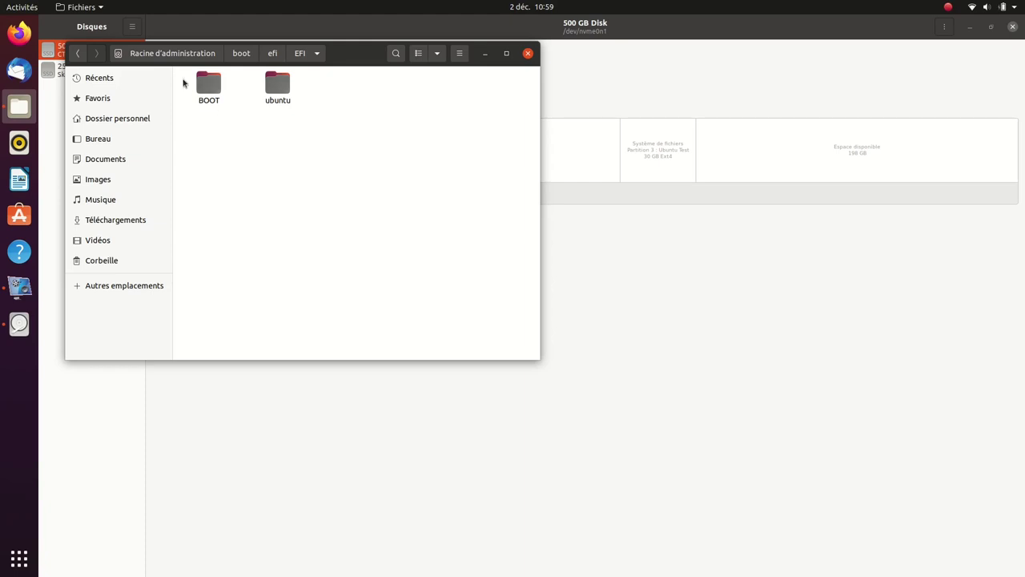
{"action": "left_click_drag", "start_coordinate": [183, 81], "coordinate": [294, 128]}
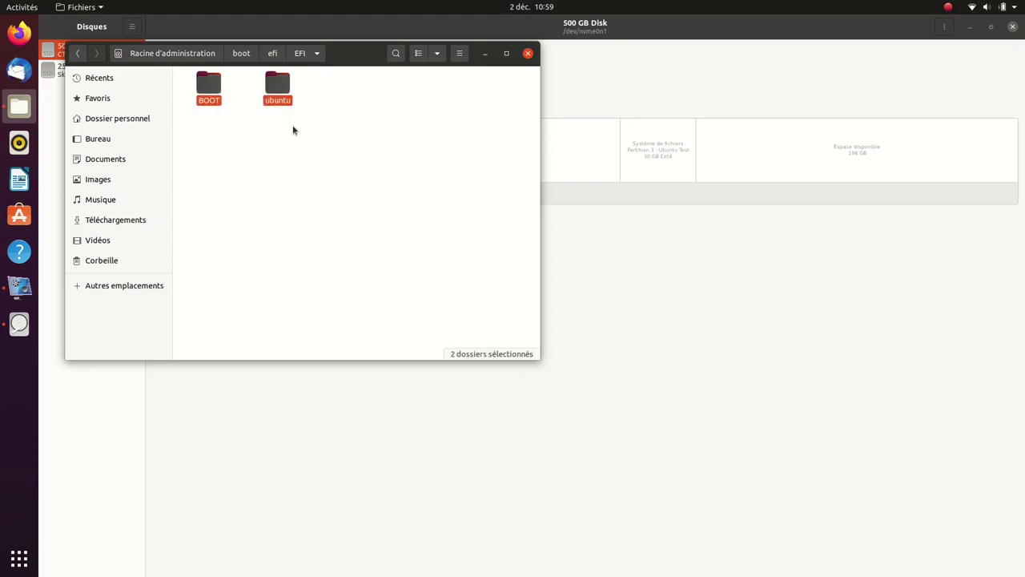
{"action": "right_click", "coordinate": [278, 94]}
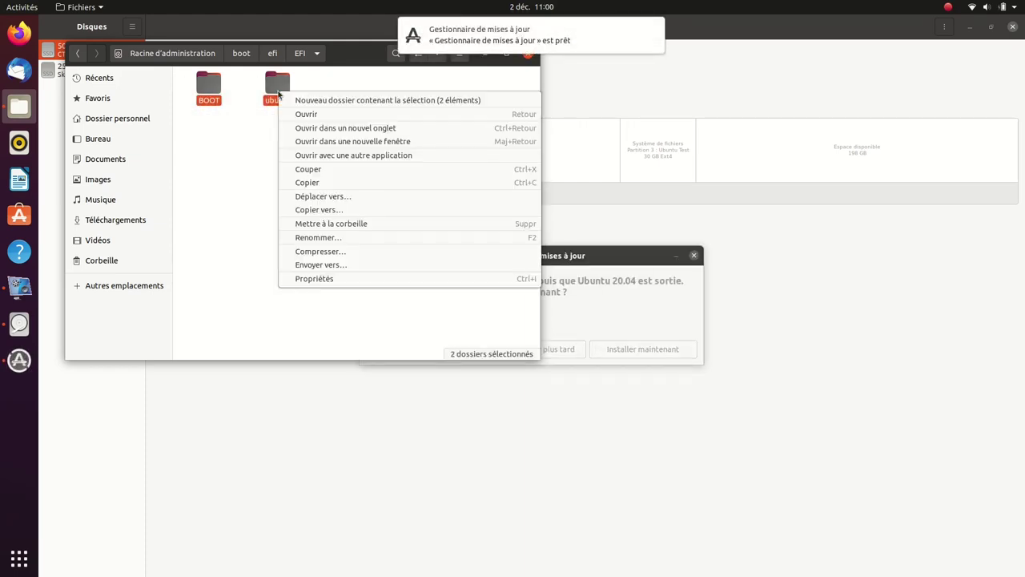
{"action": "left_click", "coordinate": [313, 183]}
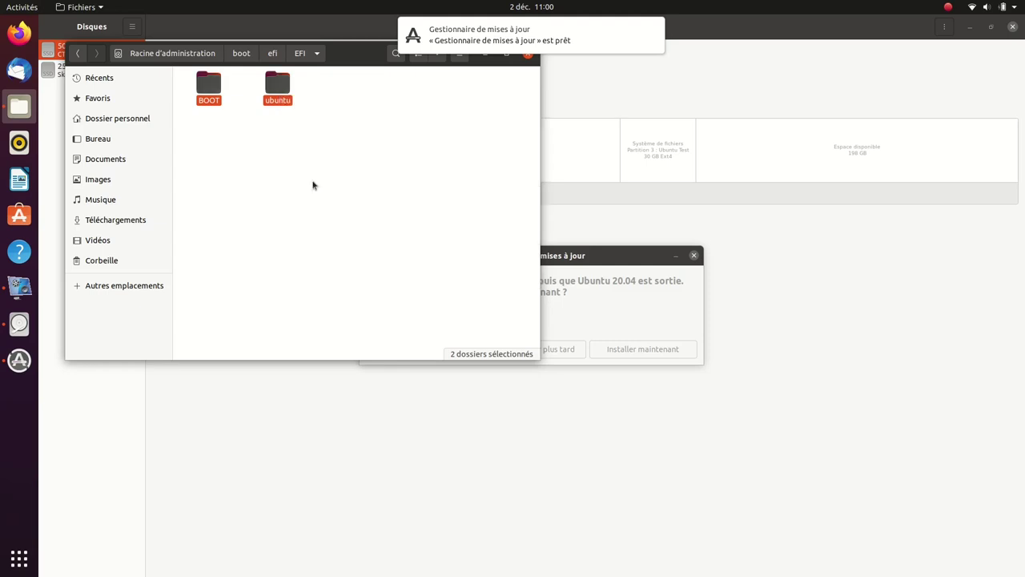
{"action": "left_click", "coordinate": [527, 54]}
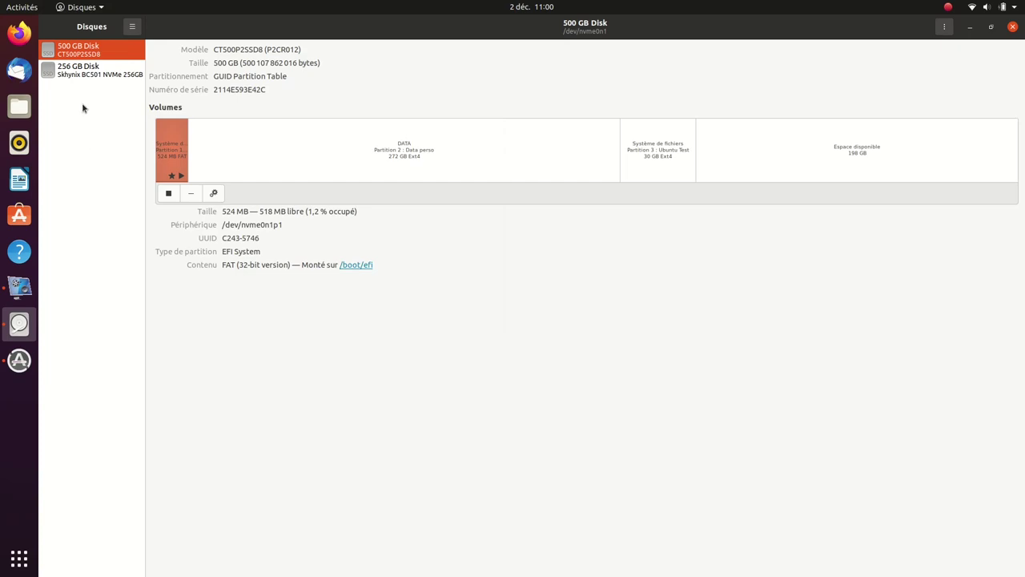
Step: Mount the 256 GB disk's 105 MB EFI partition and open its EFI folder
{"action": "left_click", "coordinate": [83, 72]}
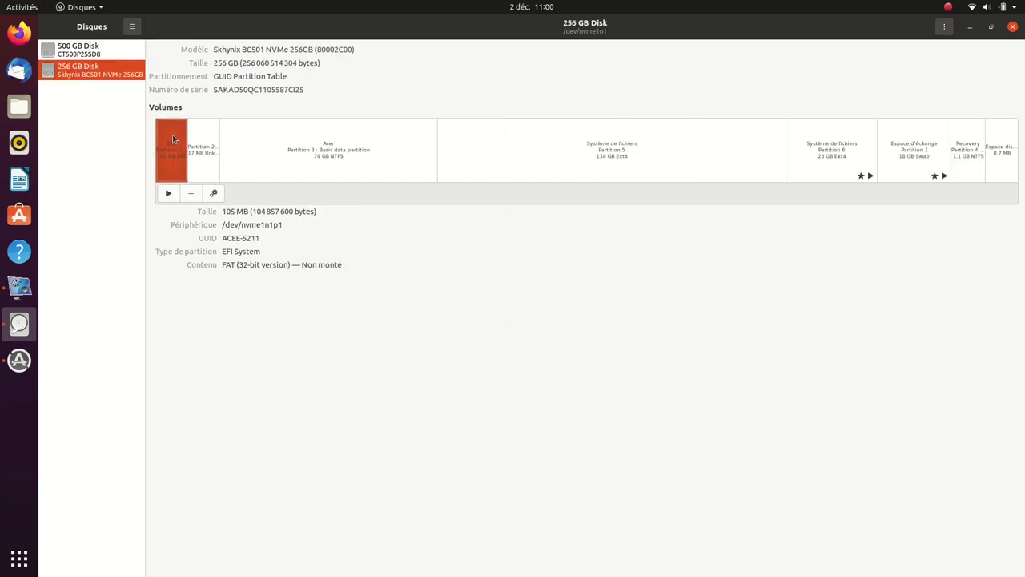
{"action": "left_click", "coordinate": [169, 193]}
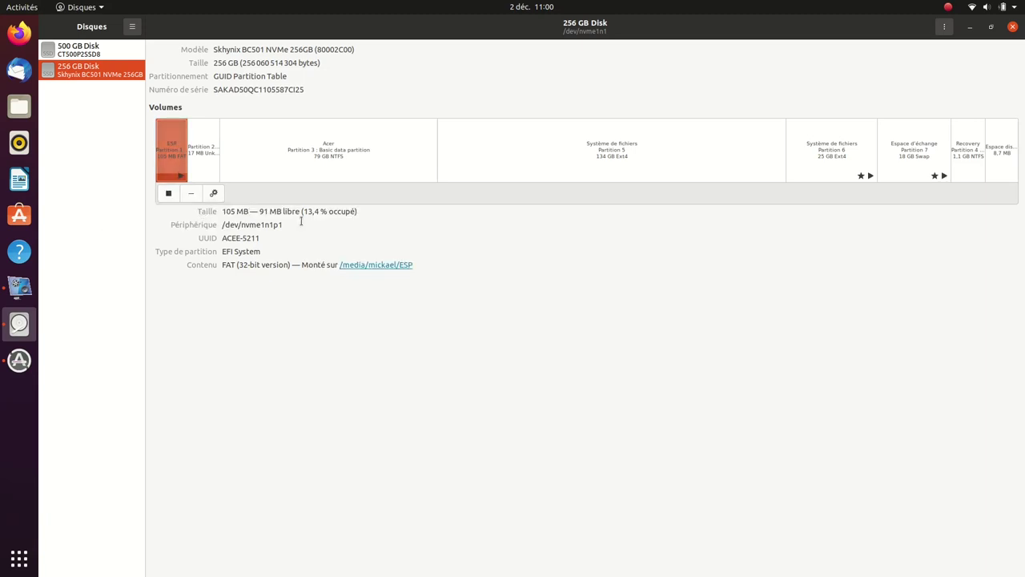
{"action": "left_click", "coordinate": [370, 265]}
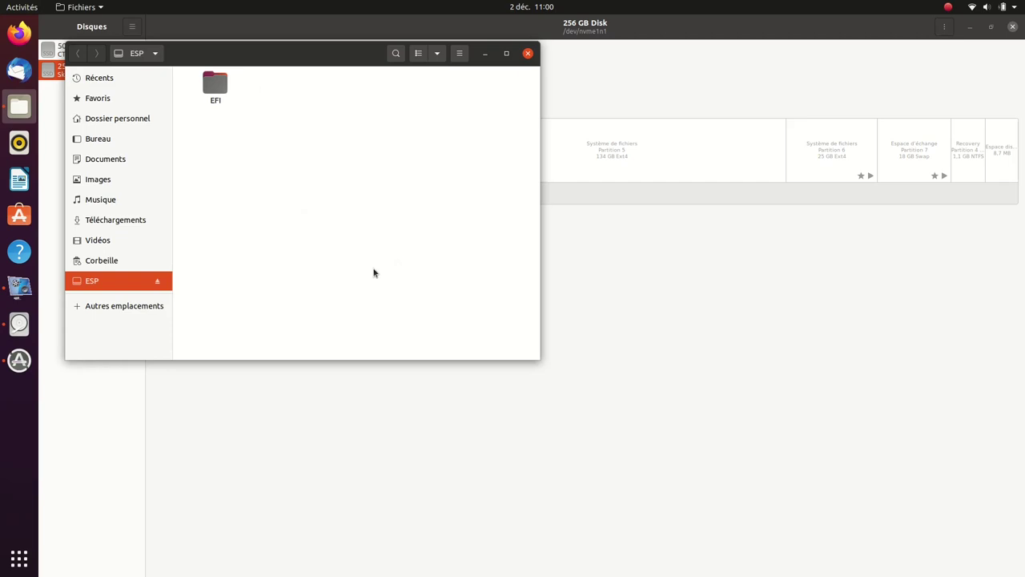
{"action": "double_click", "coordinate": [214, 94]}
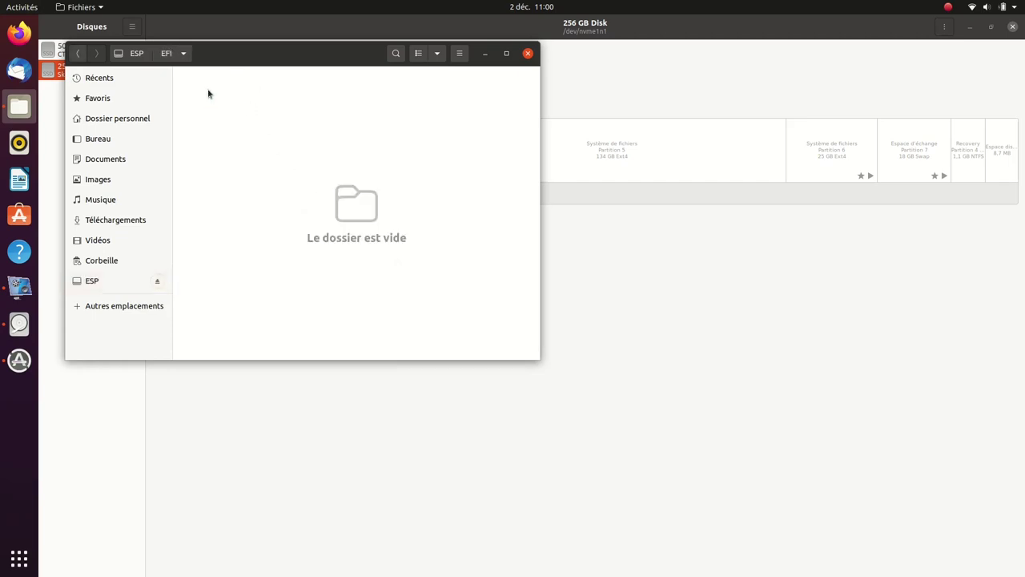
Step: Try to paste the copied BOOT and ubuntu folders into the ESP partition's EFI folder, skipping all errors, and close the file and disk windows
{"action": "right_click", "coordinate": [247, 137]}
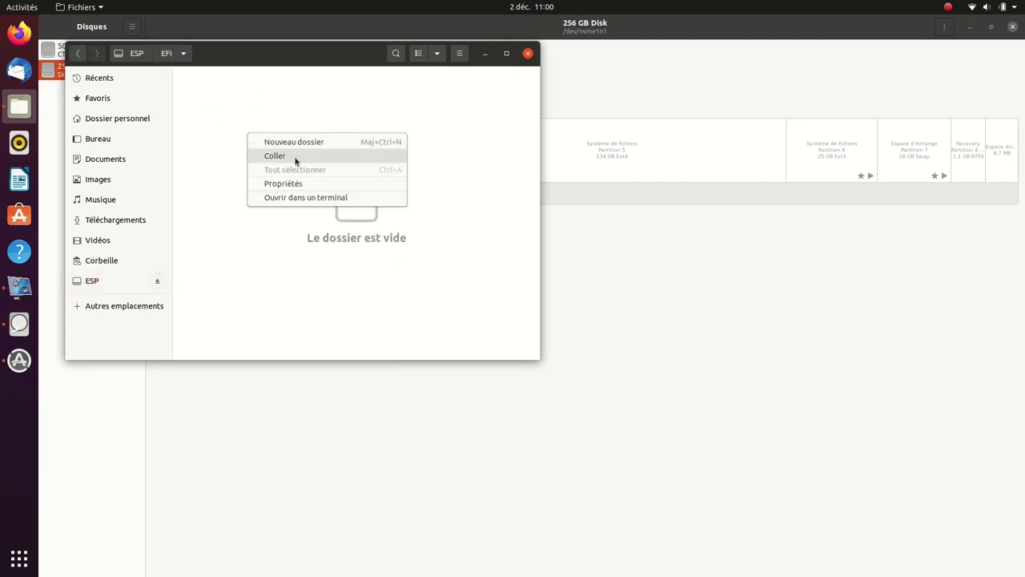
{"action": "left_click", "coordinate": [297, 158]}
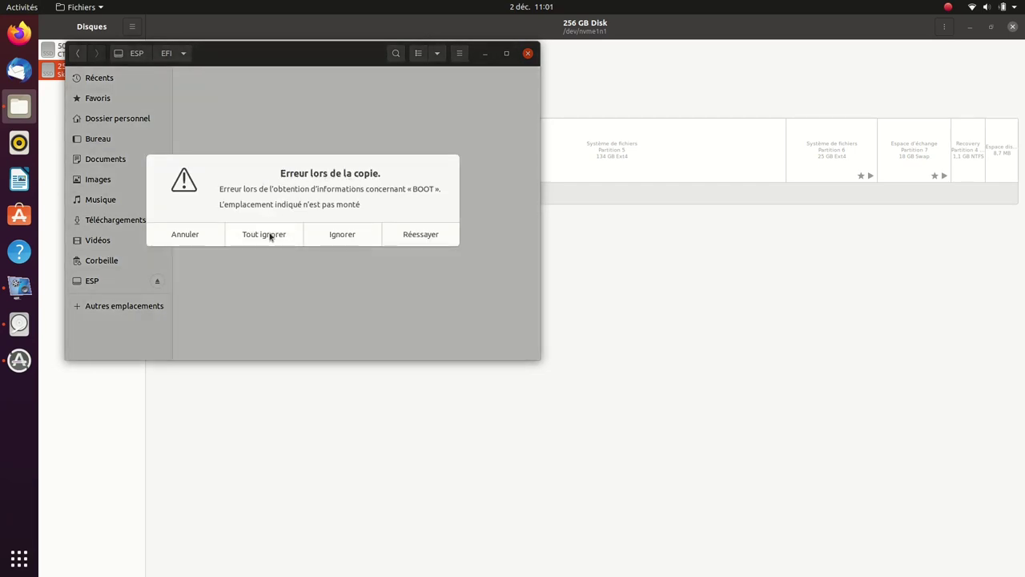
{"action": "left_click", "coordinate": [270, 235]}
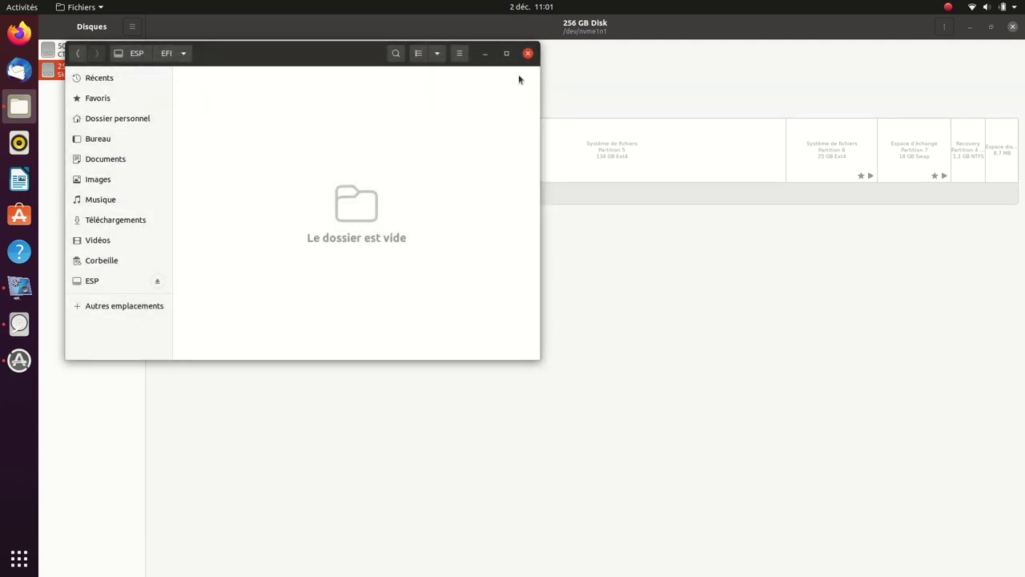
{"action": "left_click", "coordinate": [528, 53]}
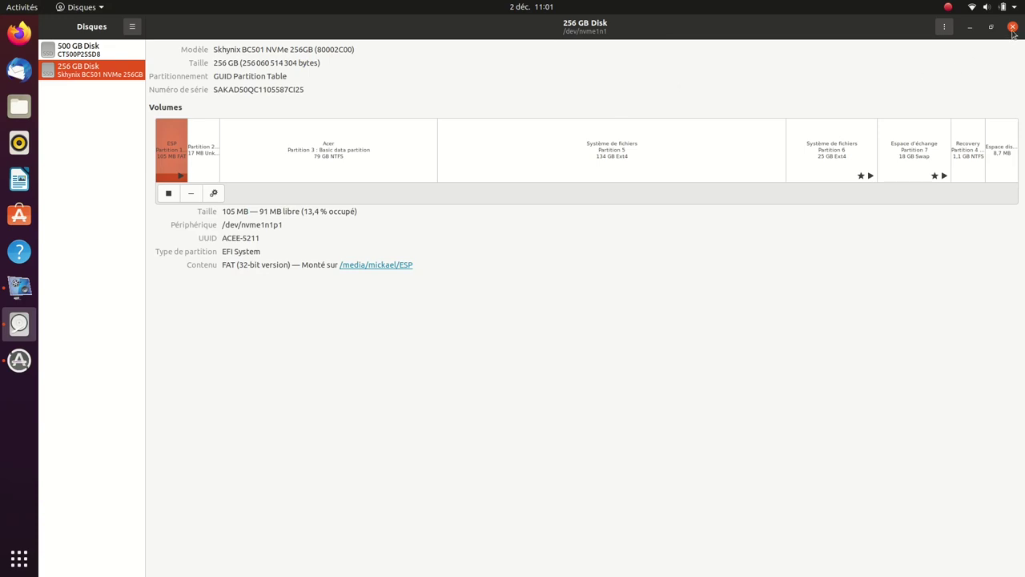
{"action": "left_click", "coordinate": [1014, 27]}
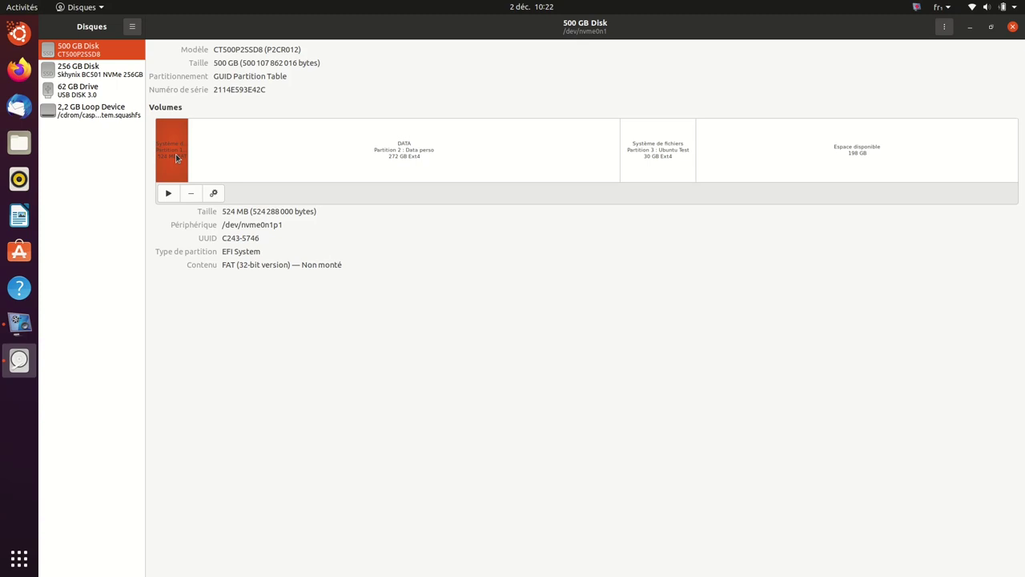
Step: Mount the 500 GB disk's EFI partition, cut the BOOT and ubuntu folders from its EFI folder, and close the file window
{"action": "left_click", "coordinate": [168, 194]}
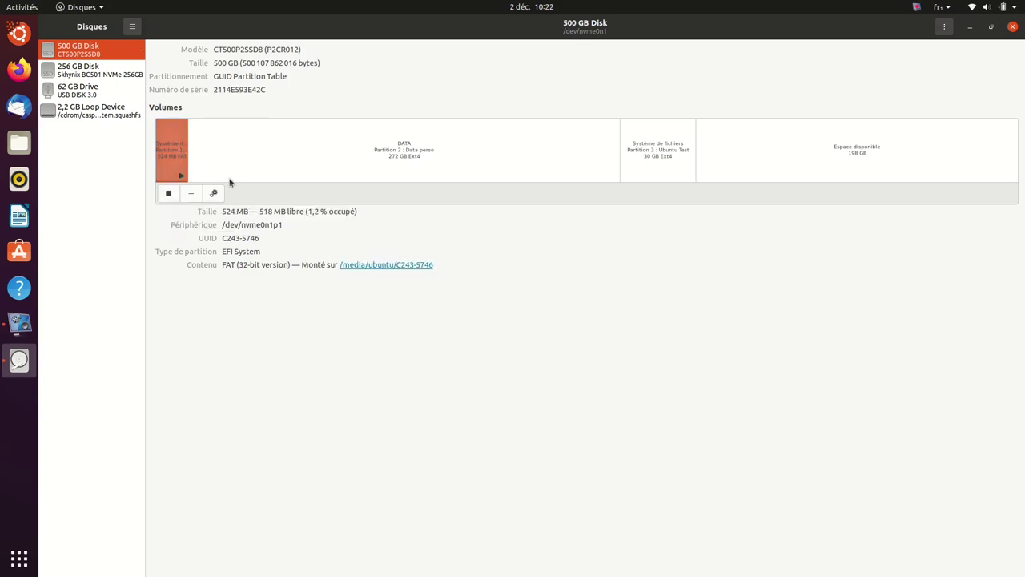
{"action": "left_click", "coordinate": [408, 266]}
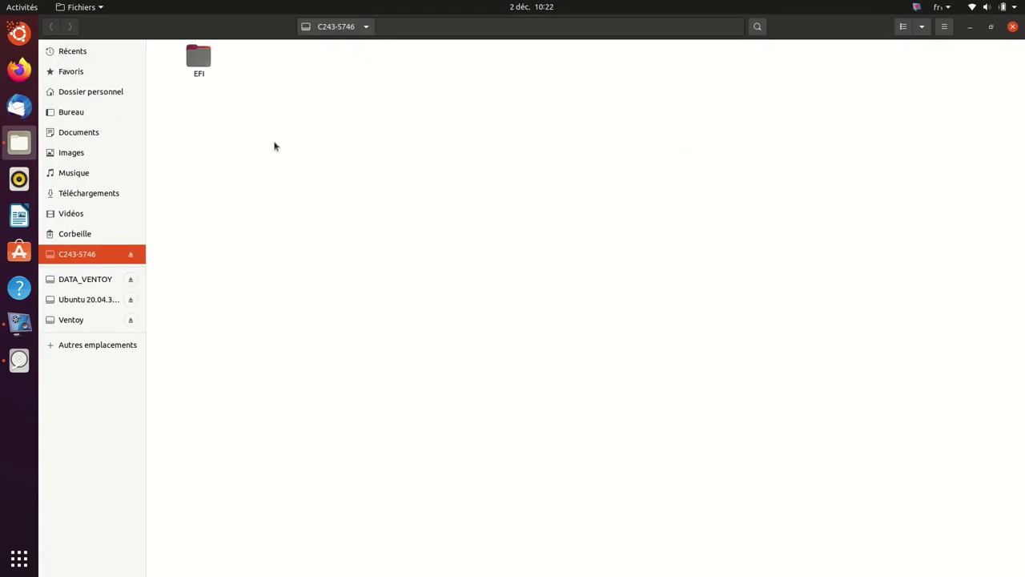
{"action": "double_click", "coordinate": [200, 63]}
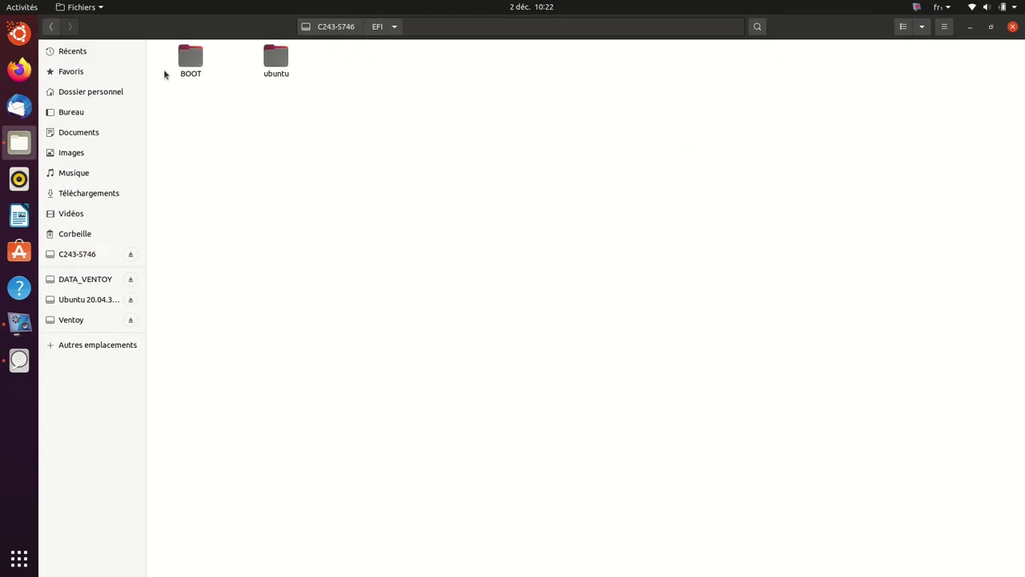
{"action": "left_click_drag", "start_coordinate": [156, 45], "coordinate": [287, 93]}
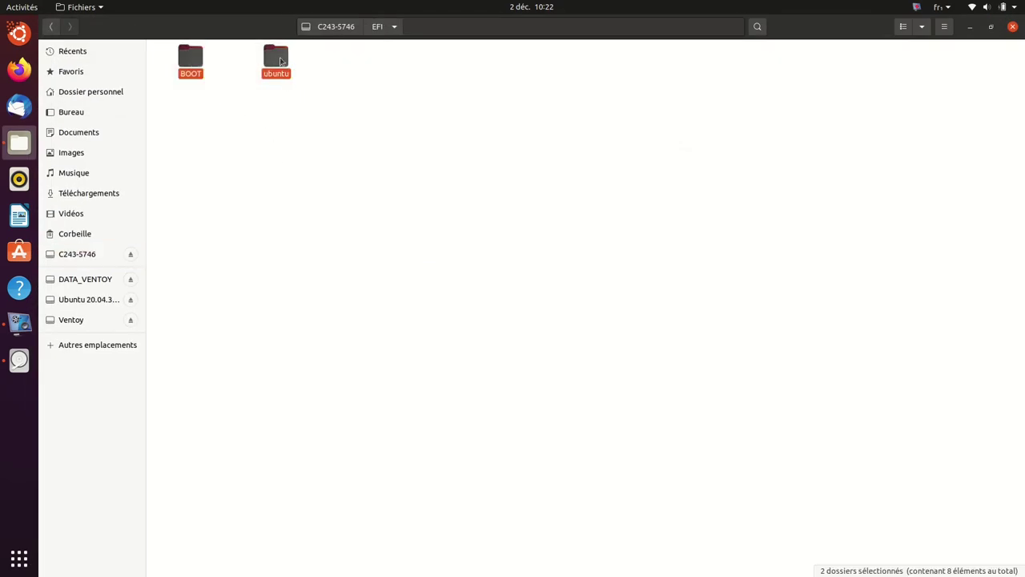
{"action": "right_click", "coordinate": [275, 58]}
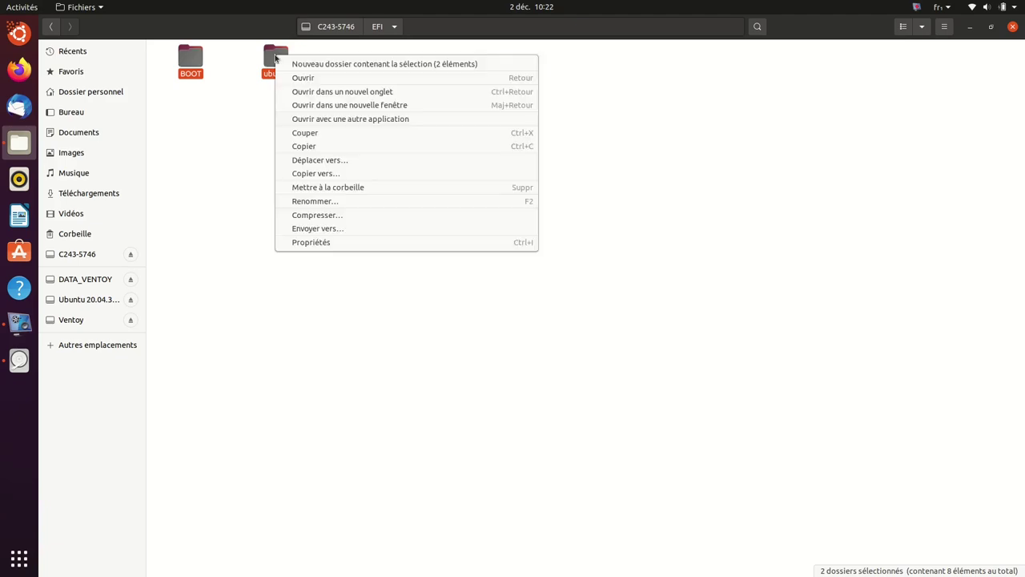
{"action": "left_click", "coordinate": [317, 134]}
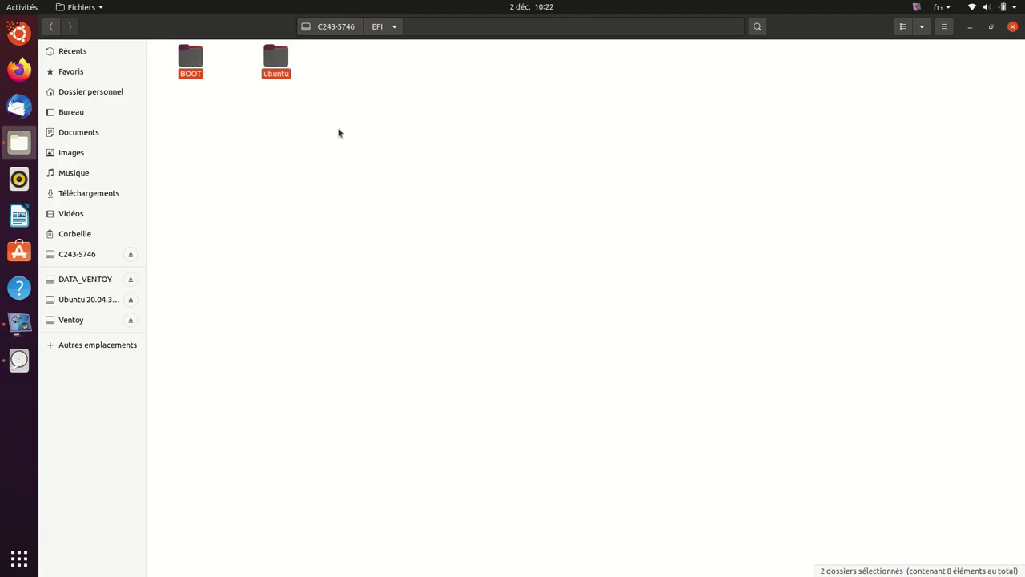
{"action": "left_click", "coordinate": [1013, 27]}
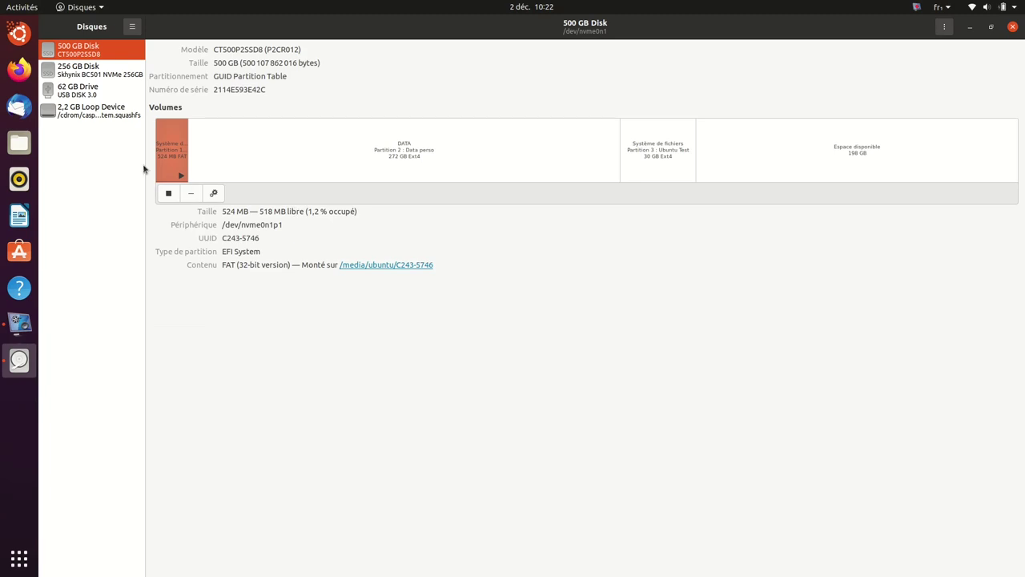
Step: Mount the 256 GB disk's ESP partition and paste the BOOT and ubuntu folders into its EFI folder
{"action": "left_click", "coordinate": [109, 78]}
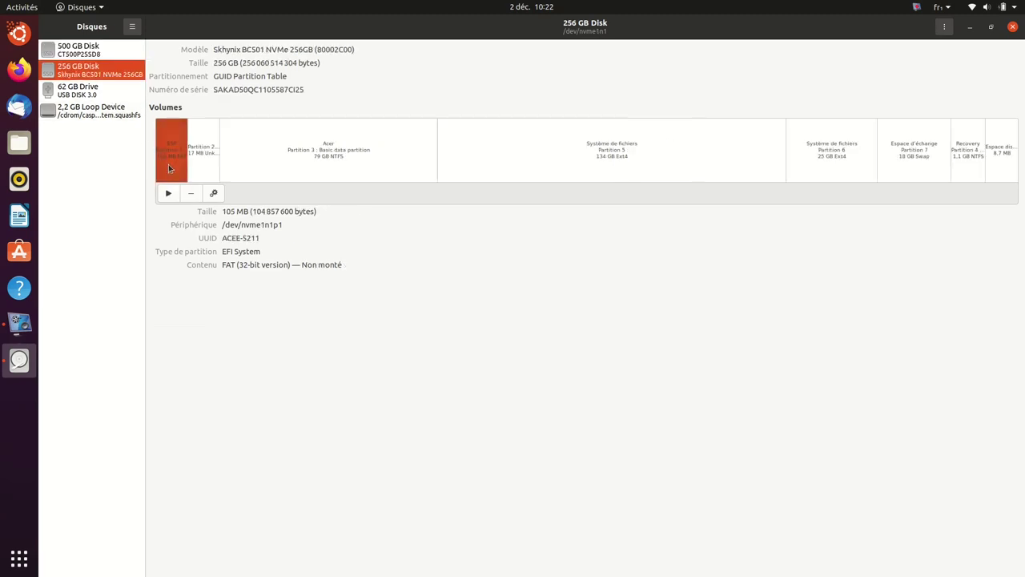
{"action": "left_click", "coordinate": [169, 193]}
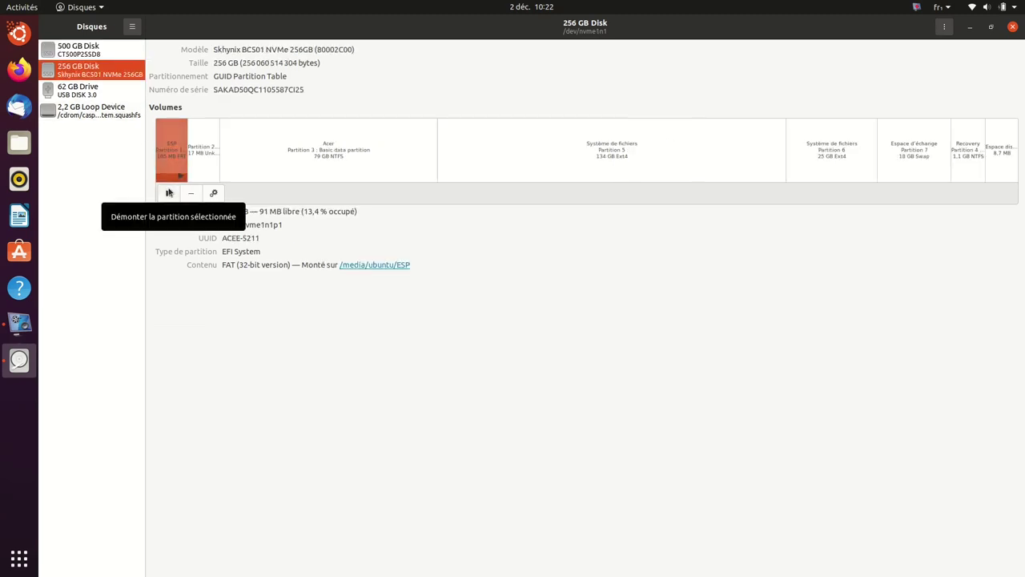
{"action": "left_click", "coordinate": [365, 266]}
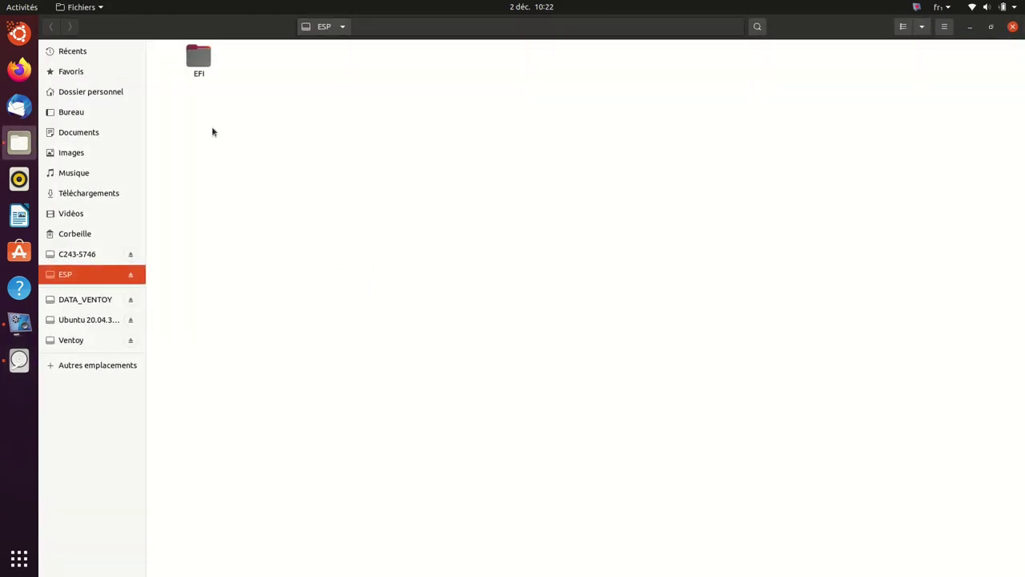
{"action": "double_click", "coordinate": [199, 61]}
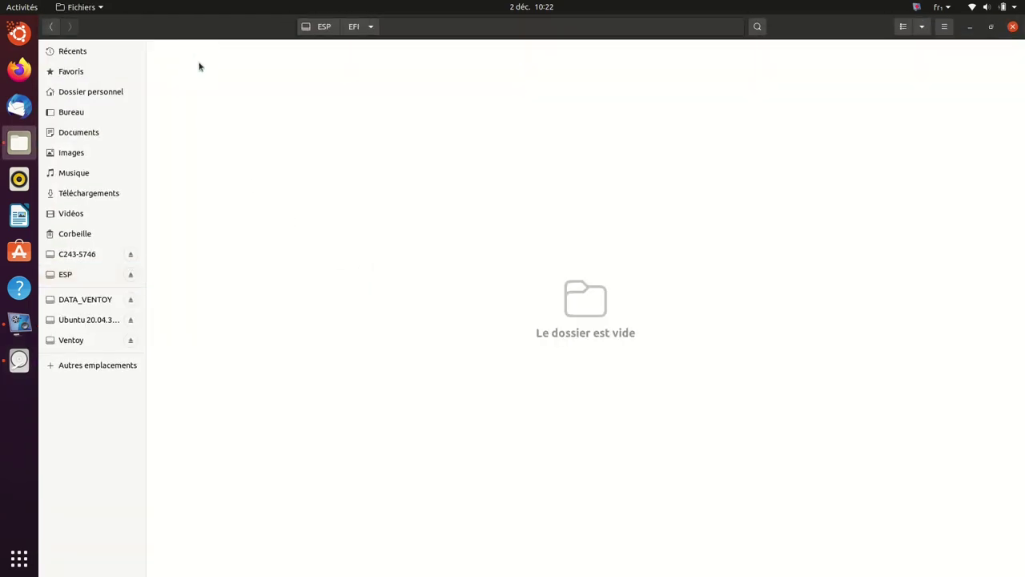
{"action": "right_click", "coordinate": [205, 120]}
{"action": "left_click", "coordinate": [241, 139]}
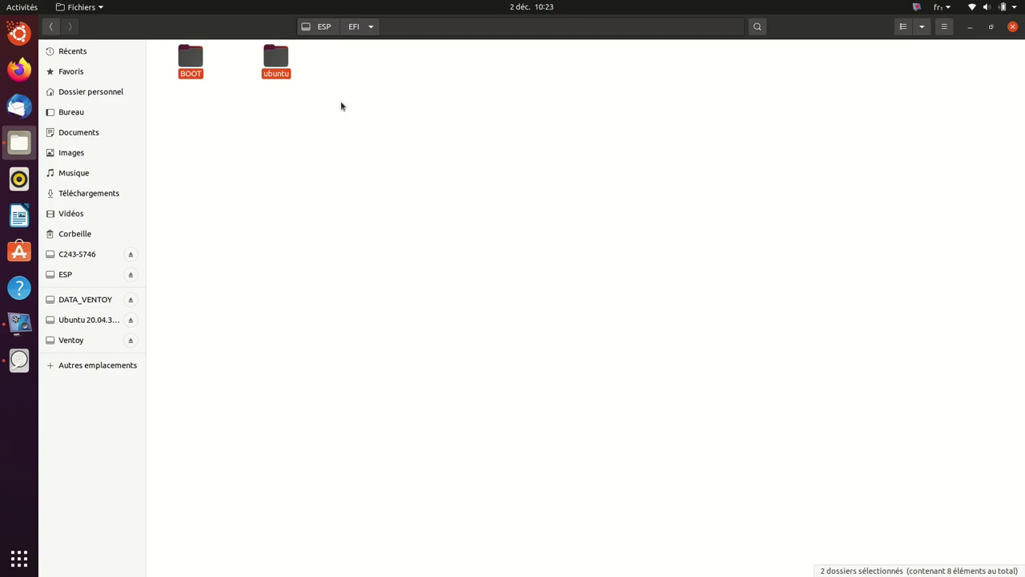
{"action": "left_click", "coordinate": [1014, 26]}
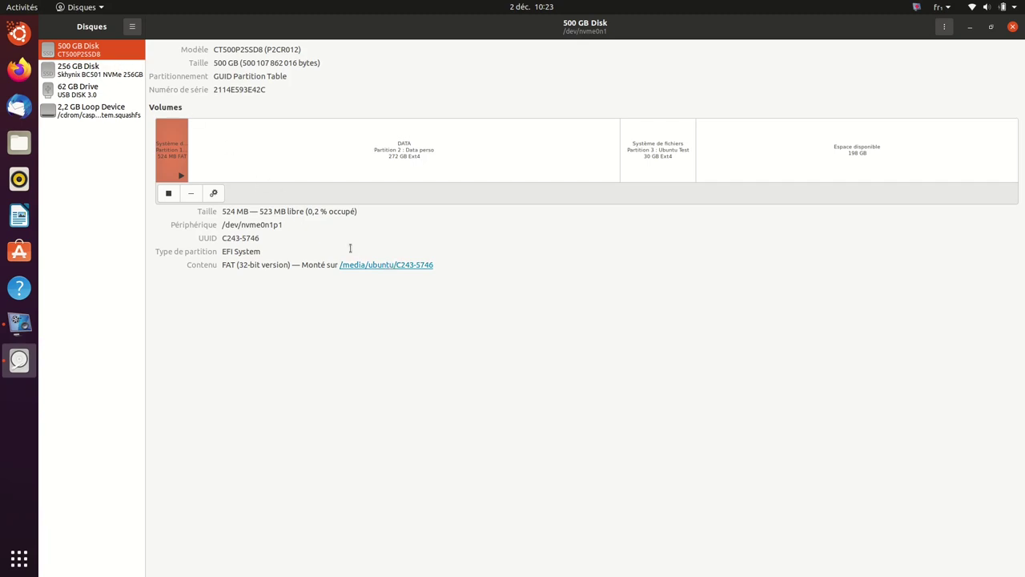
Step: Check the EFI folder on the 500 GB disk's EFI partition and close the file window
{"action": "left_click", "coordinate": [370, 266]}
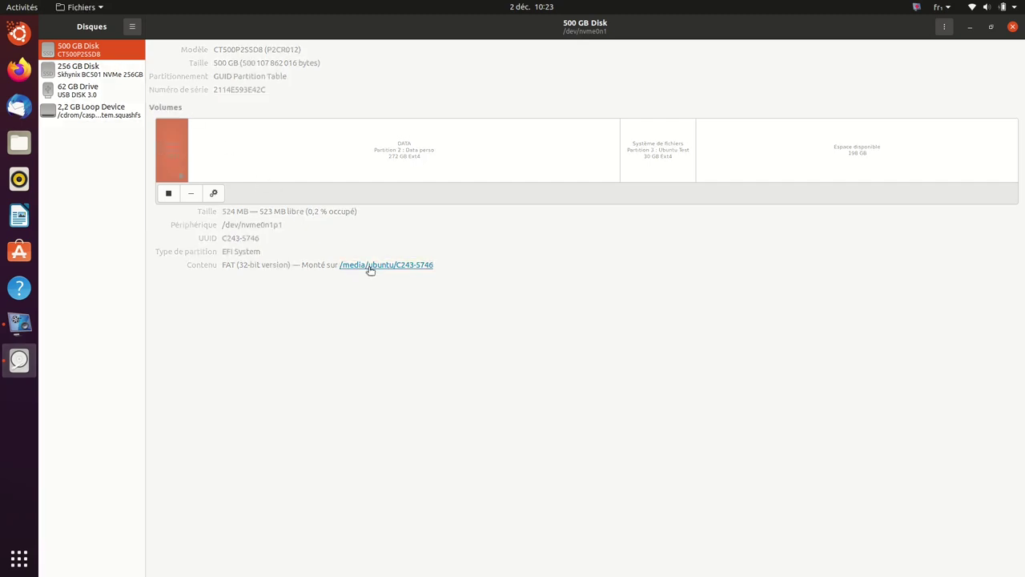
{"action": "double_click", "coordinate": [200, 61]}
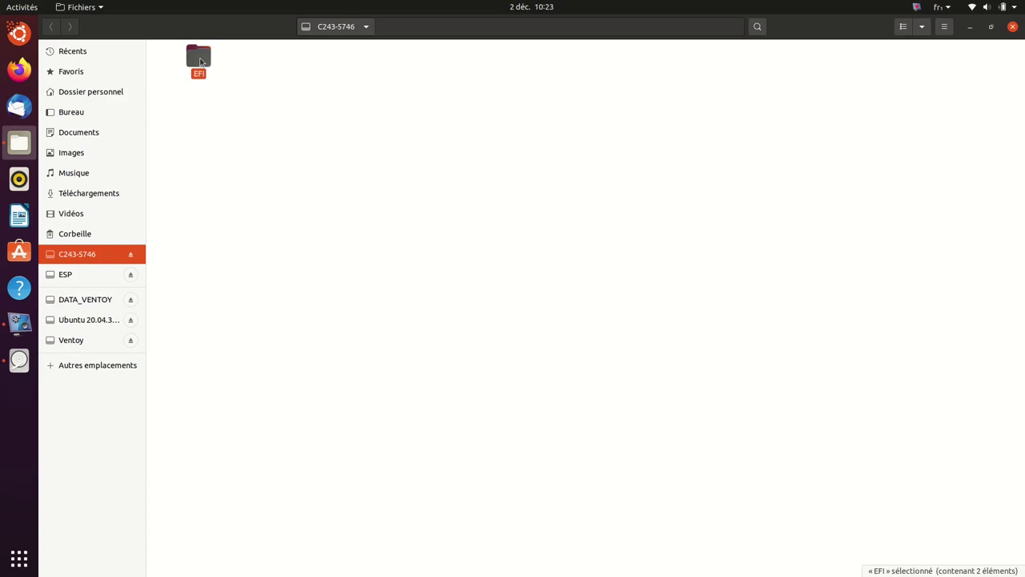
{"action": "left_click", "coordinate": [1012, 27]}
Step: Mount the 256 GB disk's 25 GB Ext4 partition and open its etc/fstab file in the text editor
{"action": "left_click", "coordinate": [92, 69]}
{"action": "left_click", "coordinate": [833, 160]}
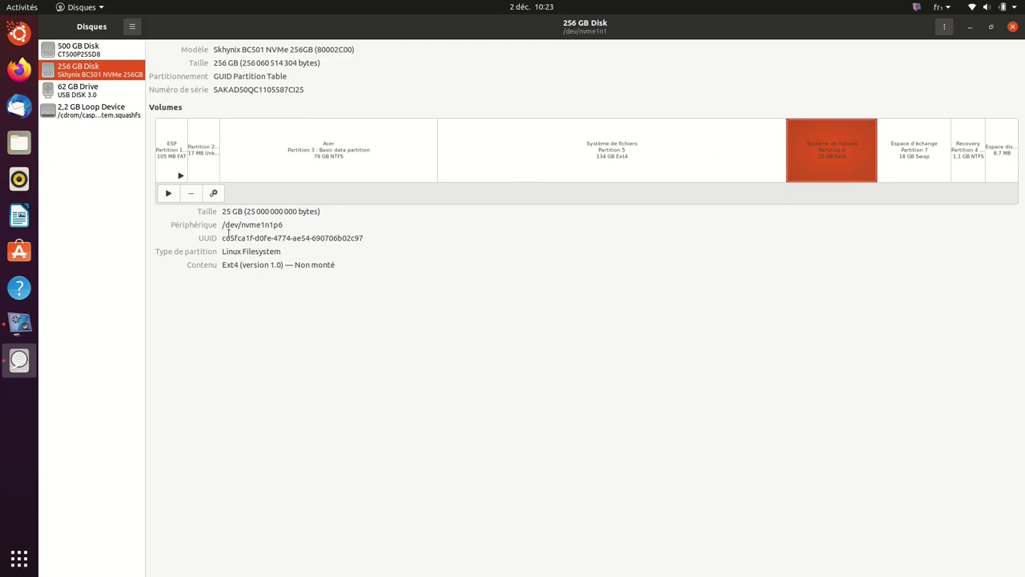
{"action": "left_click", "coordinate": [168, 194]}
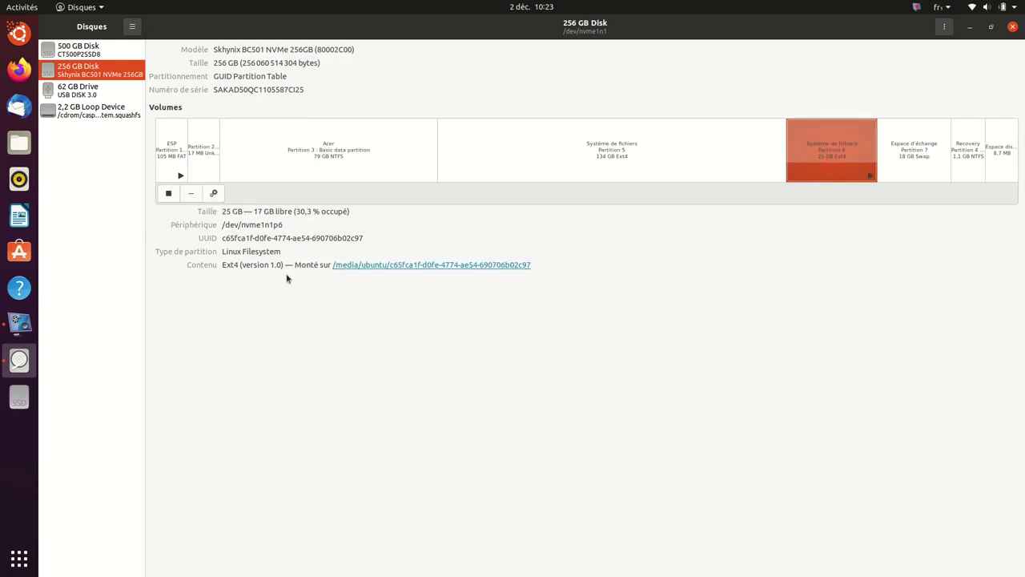
{"action": "left_click", "coordinate": [460, 265]}
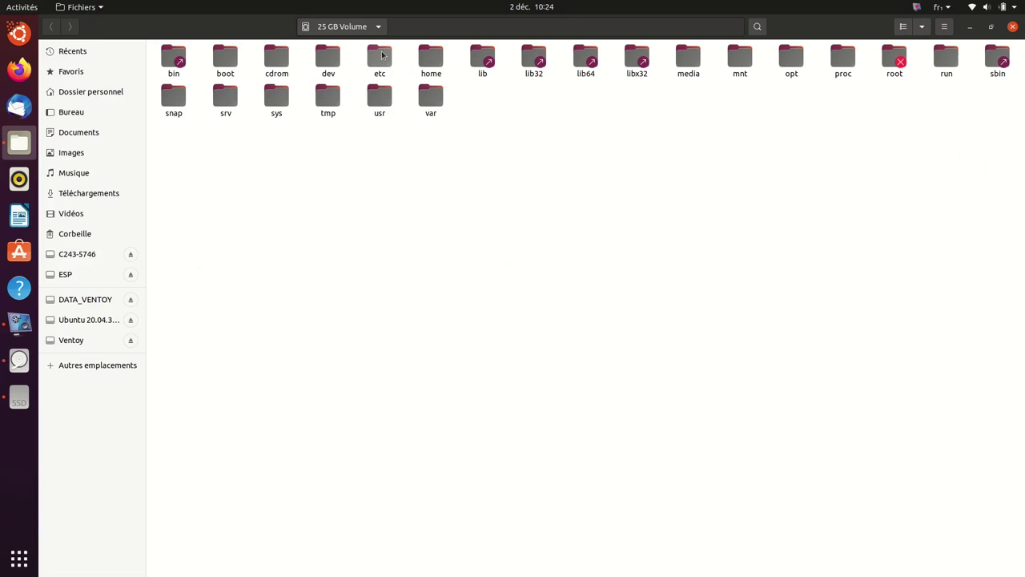
{"action": "double_click", "coordinate": [382, 54]}
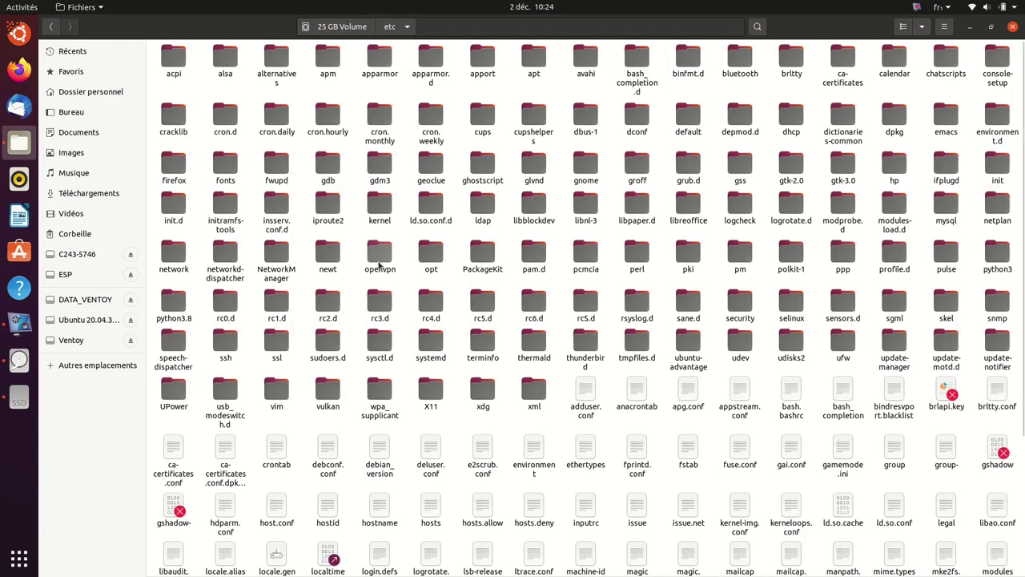
{"action": "left_click", "coordinate": [687, 446]}
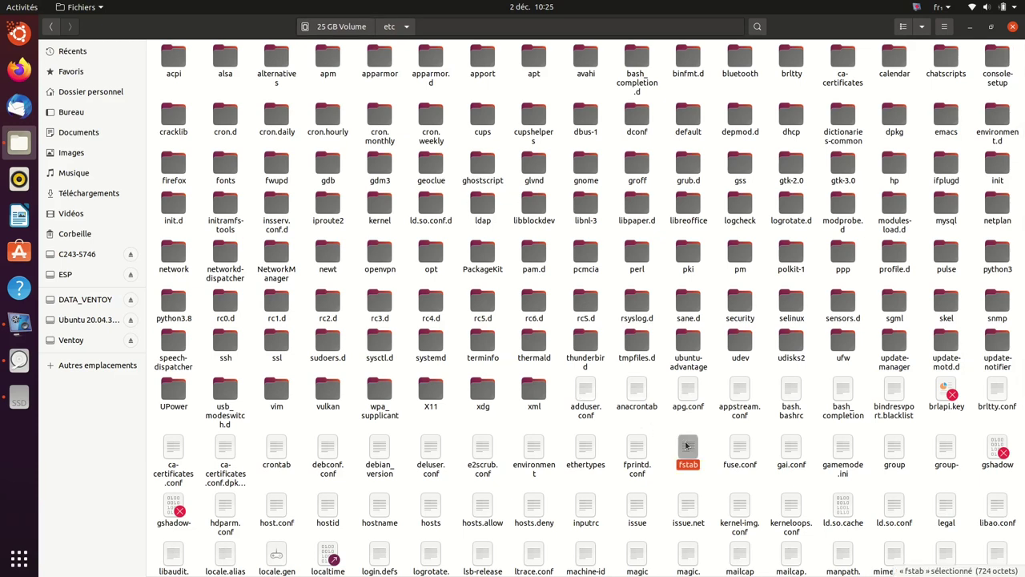
{"action": "double_click", "coordinate": [686, 445]}
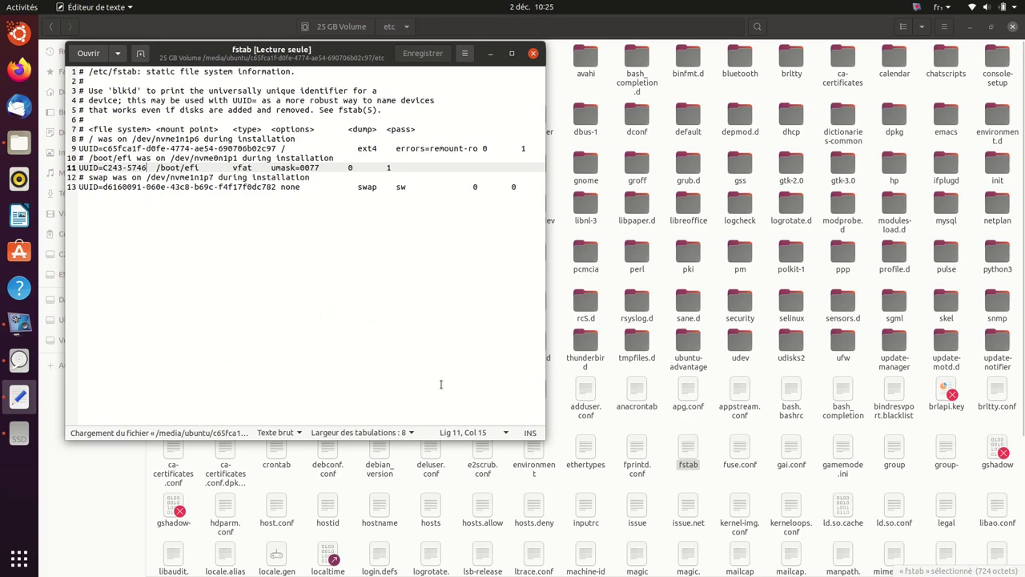
Step: Compare the UUID on fstab's /boot/efi line with the UUID of the 500 GB disk's EFI partition
{"action": "left_click_drag", "start_coordinate": [79, 158], "coordinate": [333, 162]}
{"action": "left_click", "coordinate": [248, 236]}
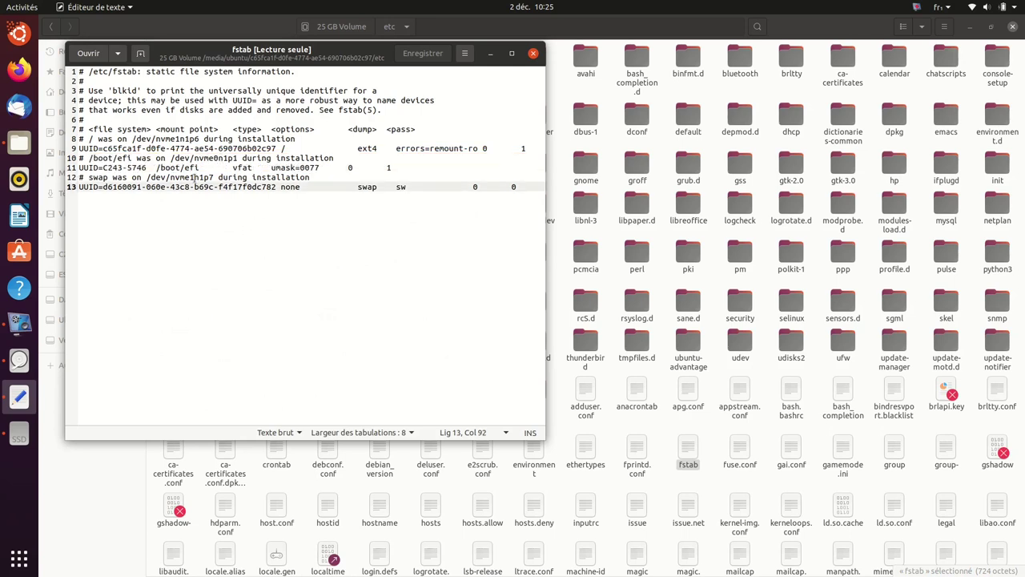
{"action": "left_click", "coordinate": [75, 168]}
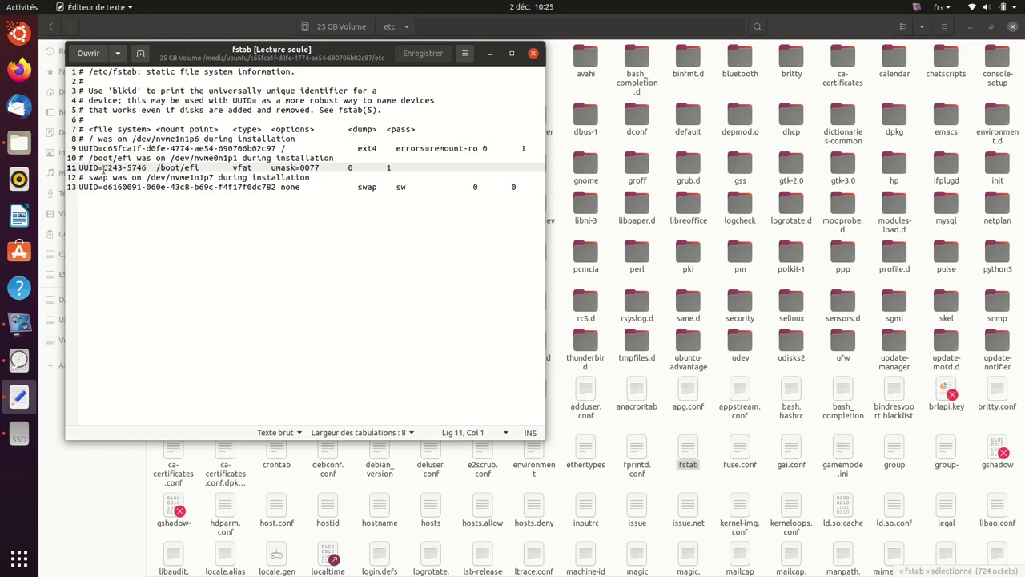
{"action": "left_click_drag", "start_coordinate": [103, 168], "coordinate": [147, 168]}
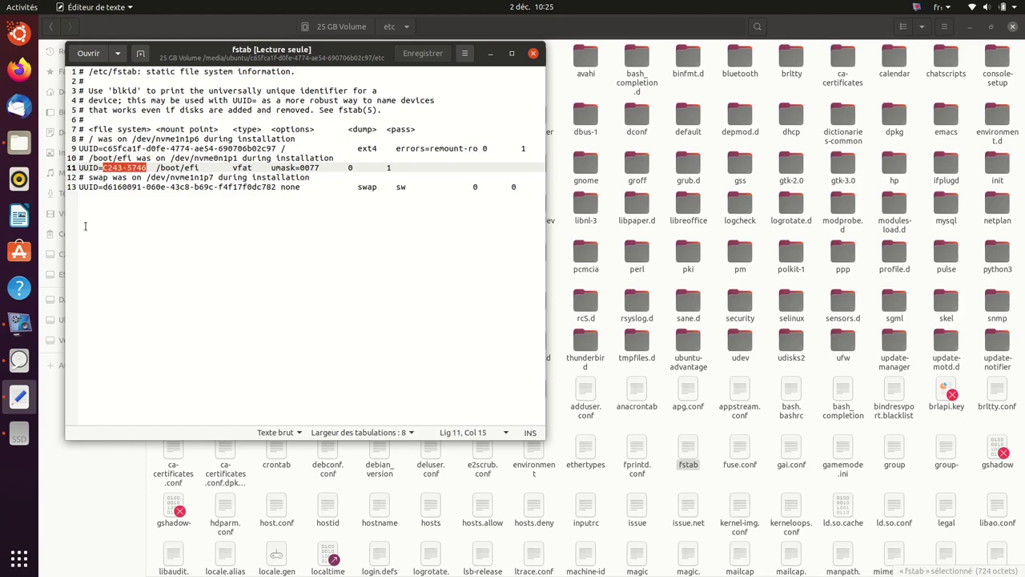
{"action": "left_click", "coordinate": [19, 360]}
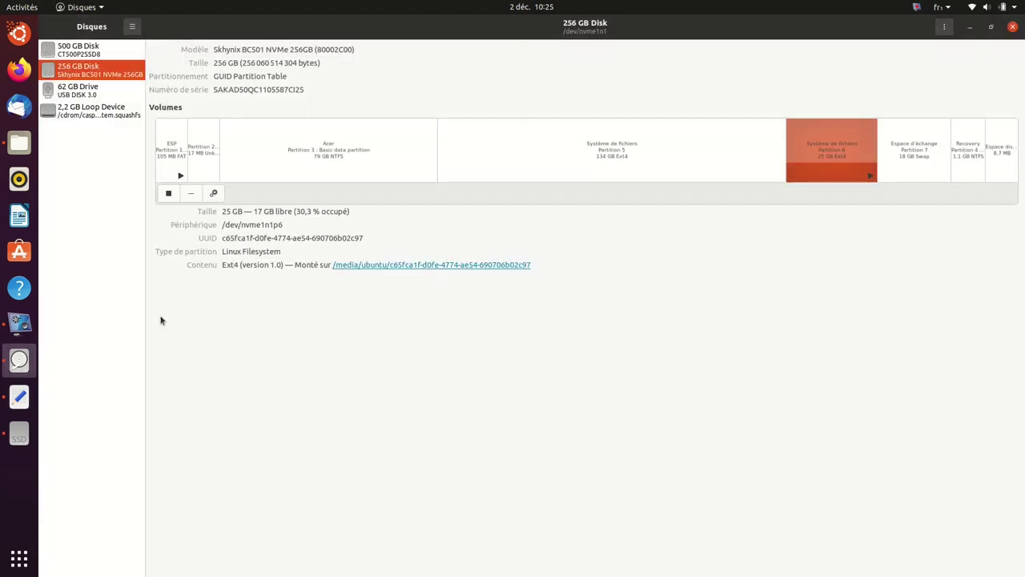
{"action": "left_click", "coordinate": [80, 52]}
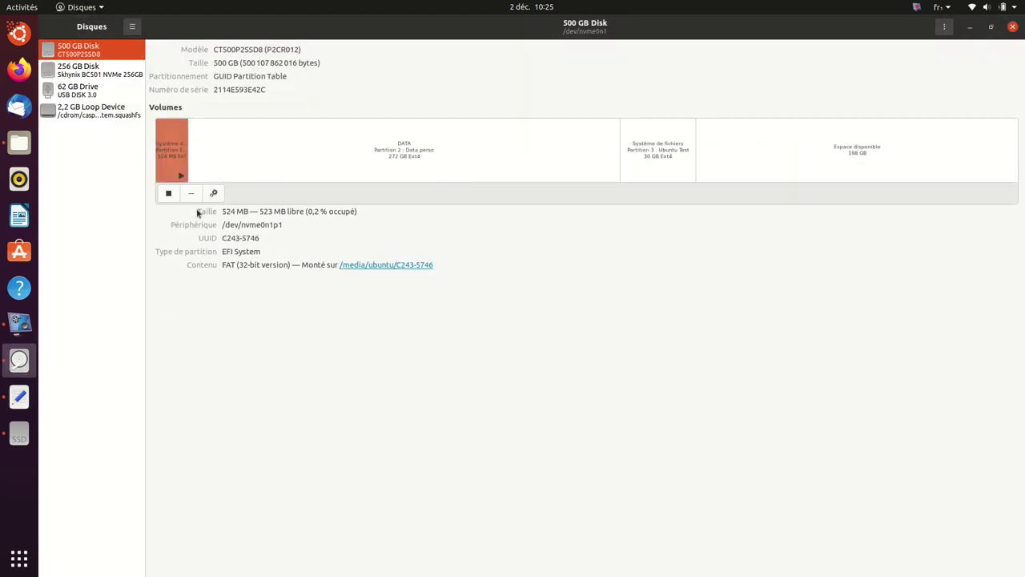
Step: Copy the UUID of the 256 GB disk's ESP partition
{"action": "left_click_drag", "start_coordinate": [259, 239], "coordinate": [218, 239]}
{"action": "left_click", "coordinate": [118, 74]}
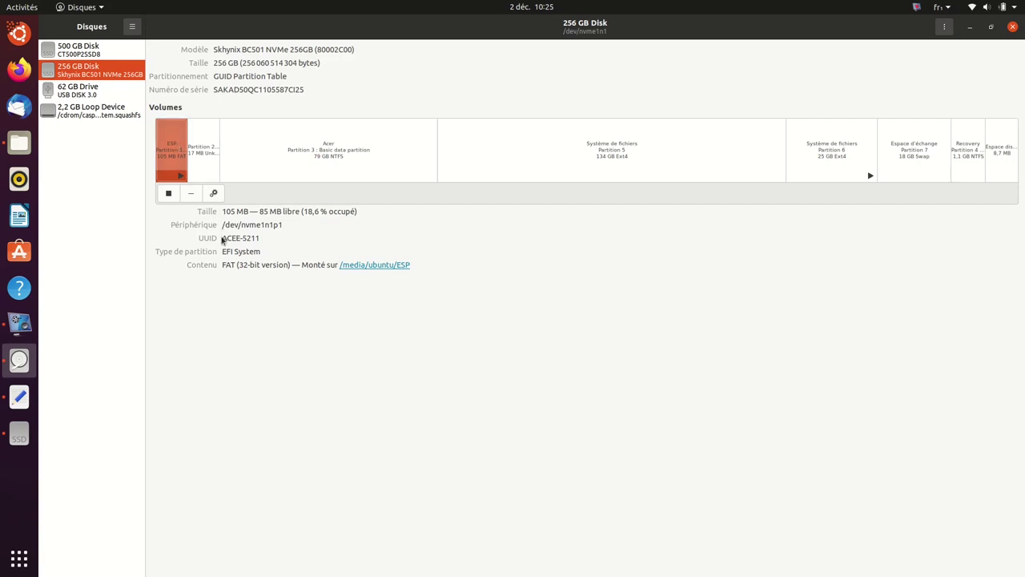
{"action": "left_click_drag", "start_coordinate": [261, 239], "coordinate": [222, 239]}
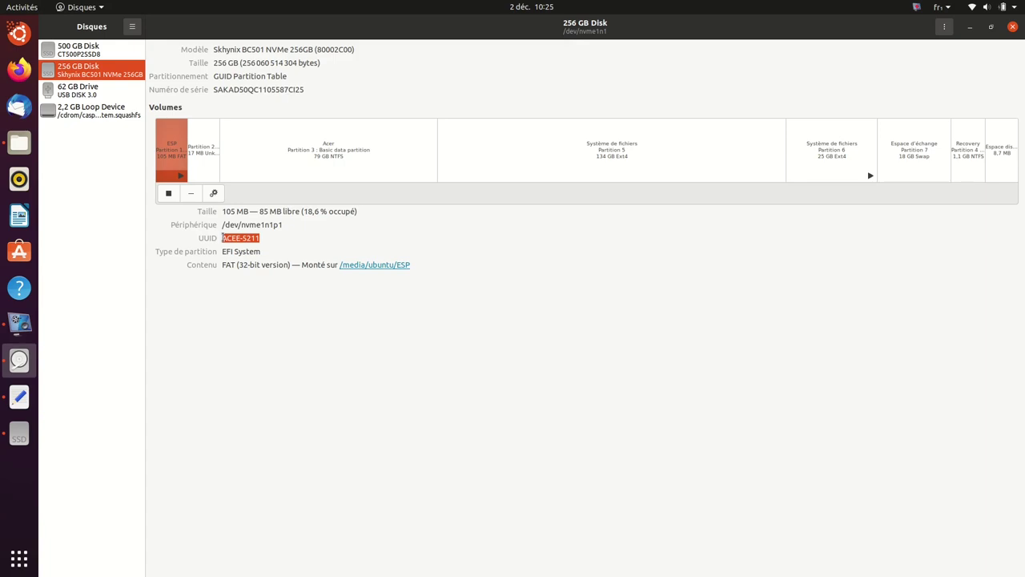
{"action": "right_click", "coordinate": [231, 237]}
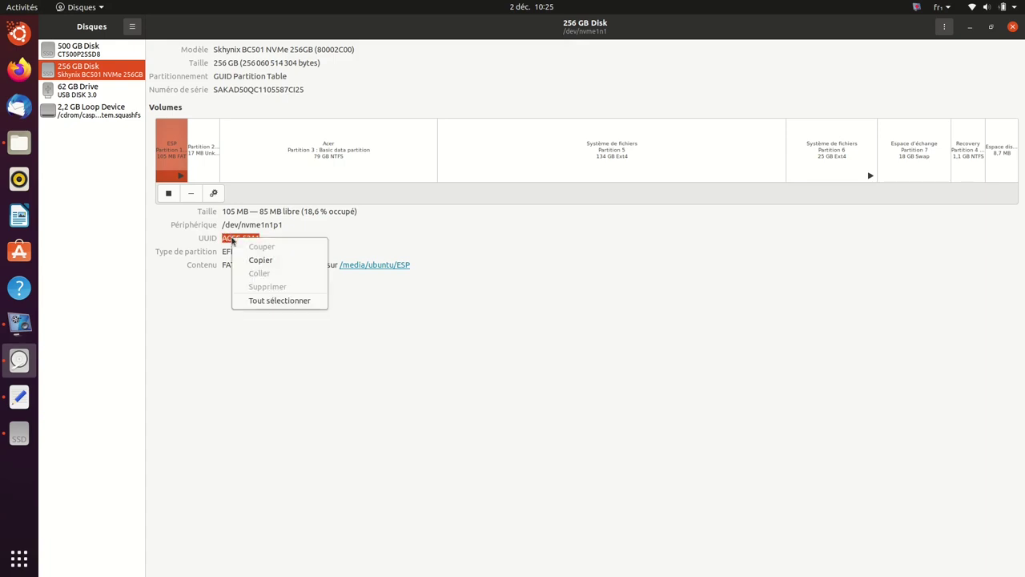
{"action": "left_click", "coordinate": [265, 262]}
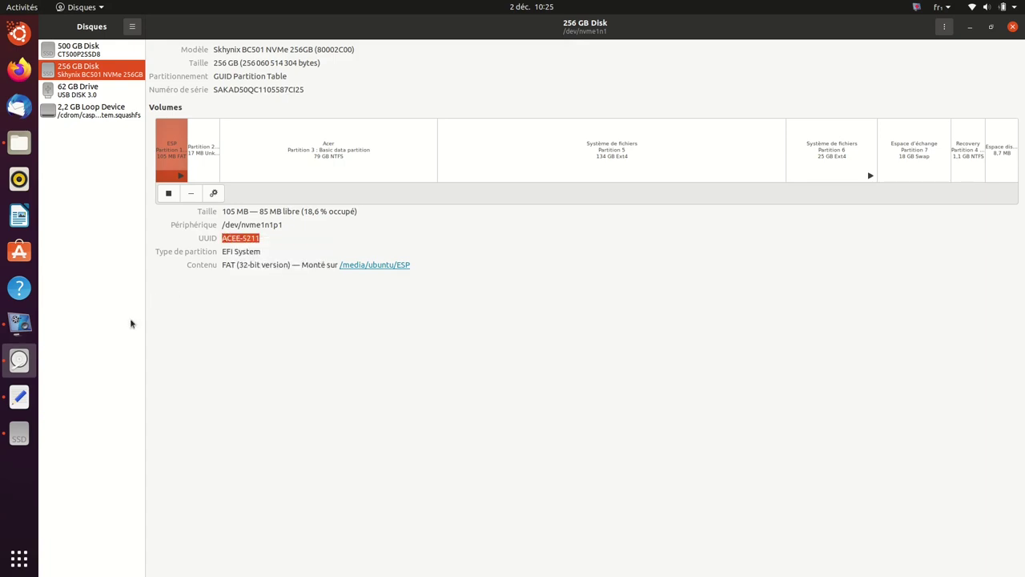
Step: Close the read-only fstab file and start the file manager as root with the terminal command sudo nautilus
{"action": "left_click", "coordinate": [20, 406]}
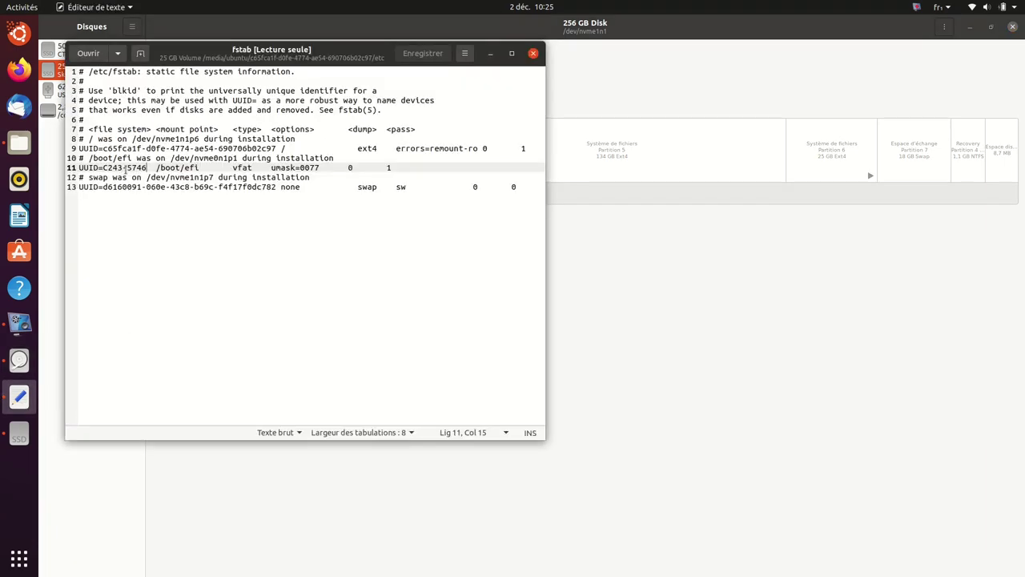
{"action": "left_click_drag", "start_coordinate": [105, 168], "coordinate": [145, 167]}
{"action": "left_click", "coordinate": [534, 54]}
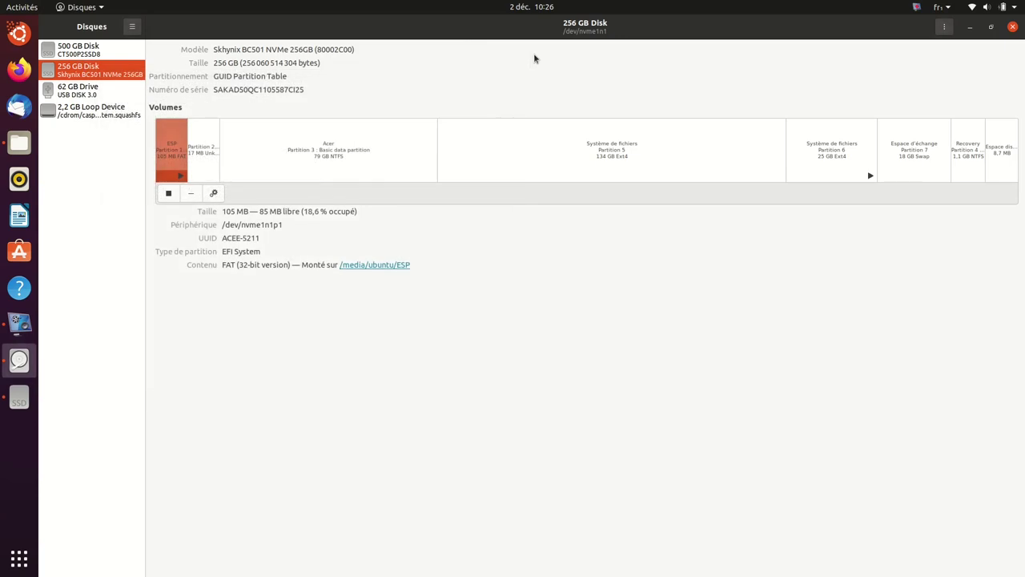
{"action": "key", "text": "ctrl+alt+t"}
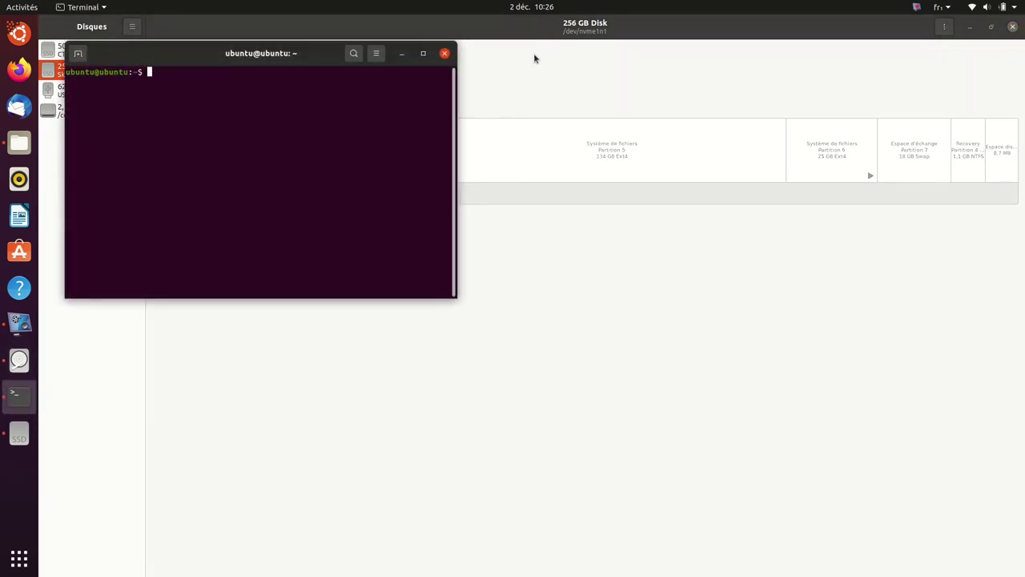
{"action": "type", "text": "su"}
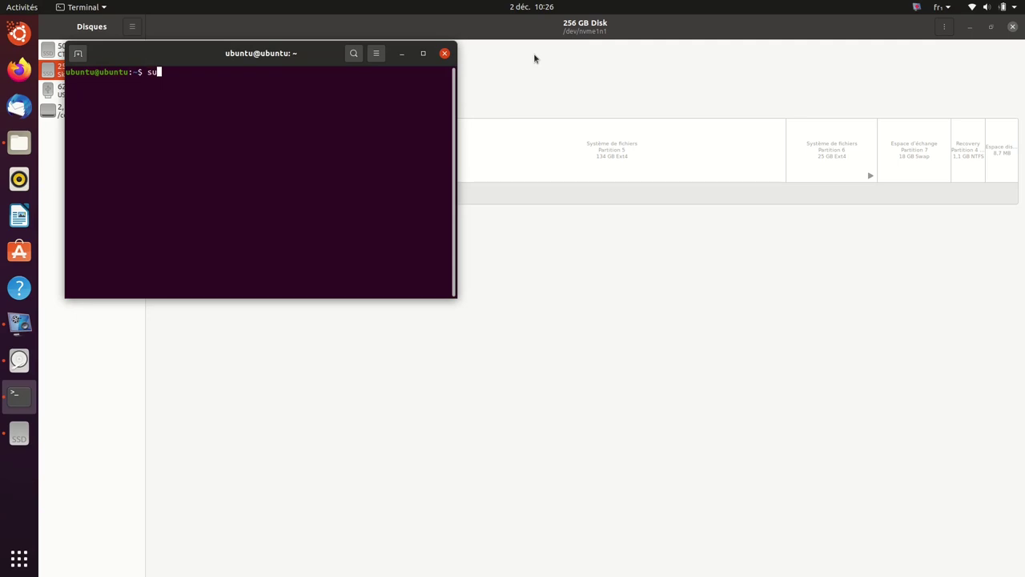
{"action": "type", "text": "do nautilus"}
{"action": "key", "text": "Return"}
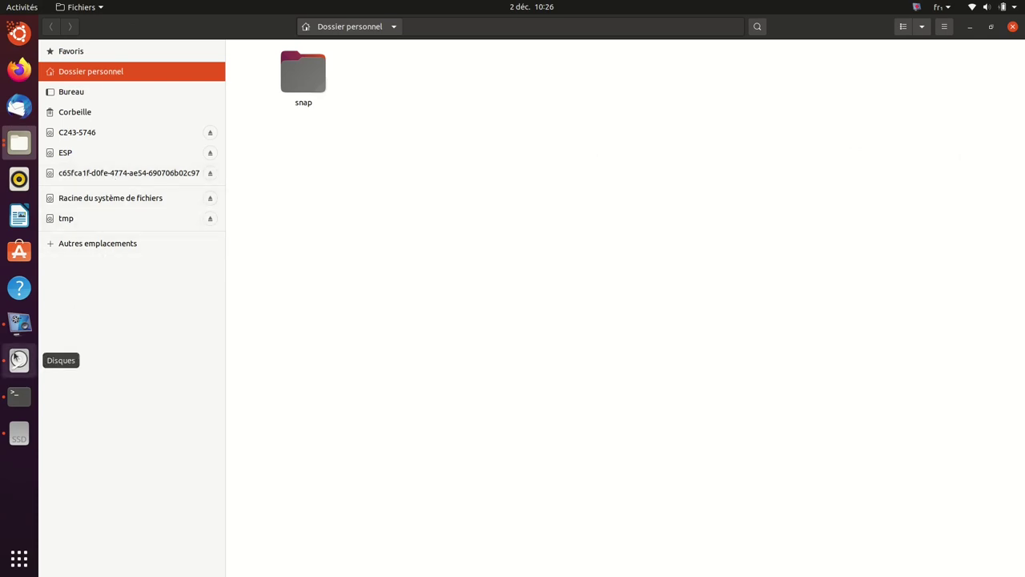
Step: Check the UUID of the 256 GB disk's 25 GB Ext4 partition and open that volume's etc/fstab from the root file manager
{"action": "left_click", "coordinate": [18, 359]}
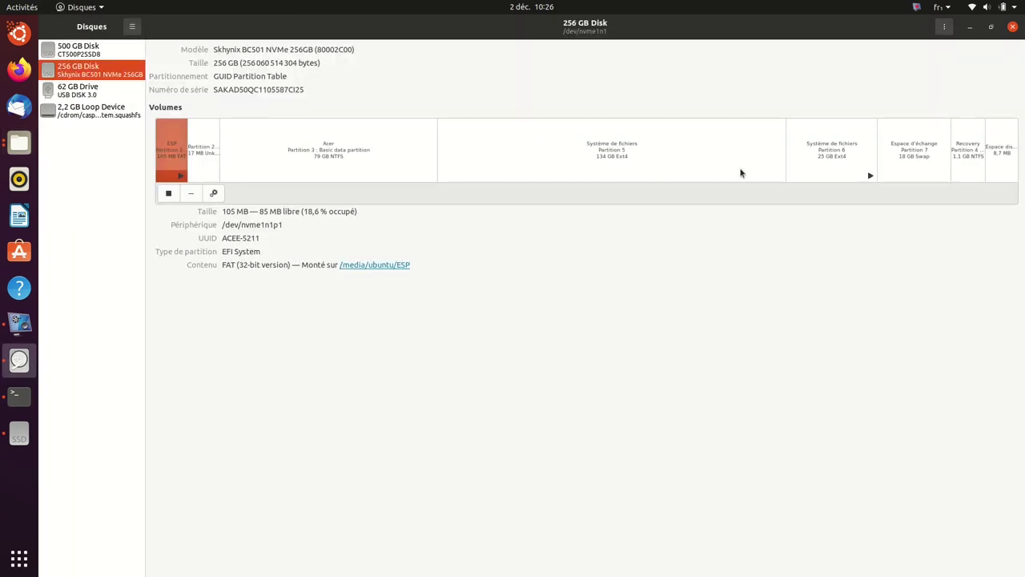
{"action": "left_click", "coordinate": [831, 160]}
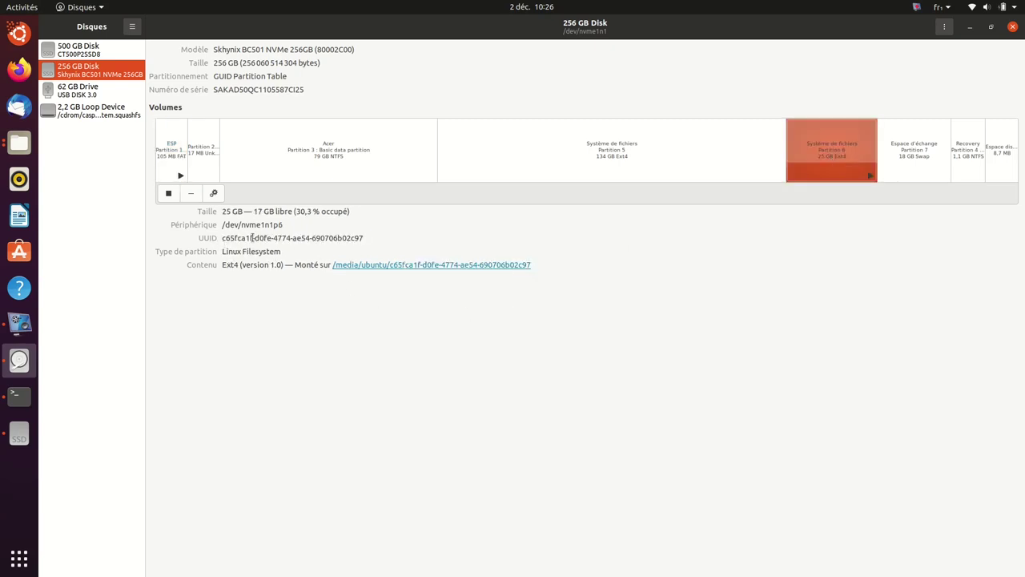
{"action": "left_click_drag", "start_coordinate": [373, 238], "coordinate": [219, 235]}
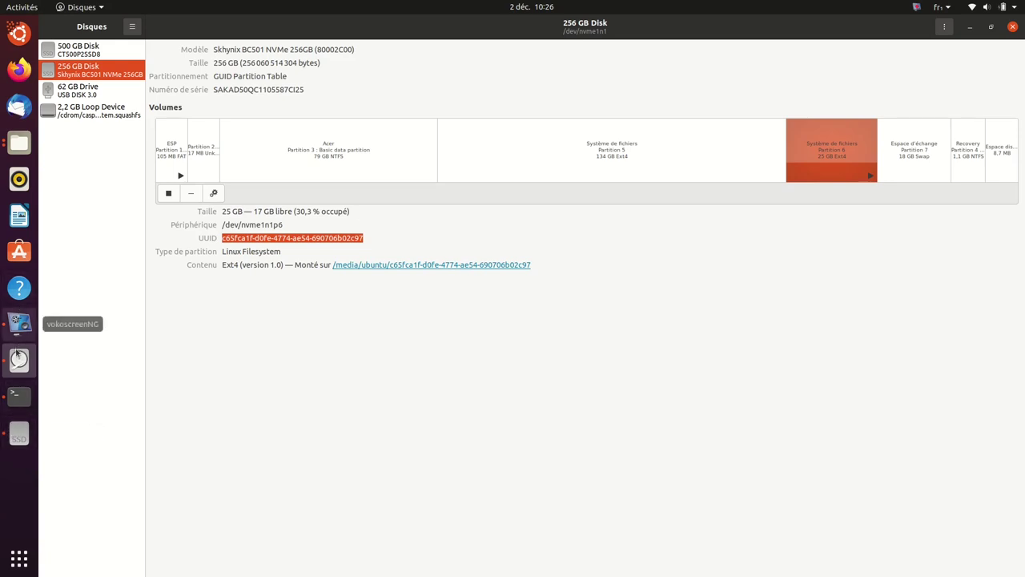
{"action": "left_click", "coordinate": [17, 145]}
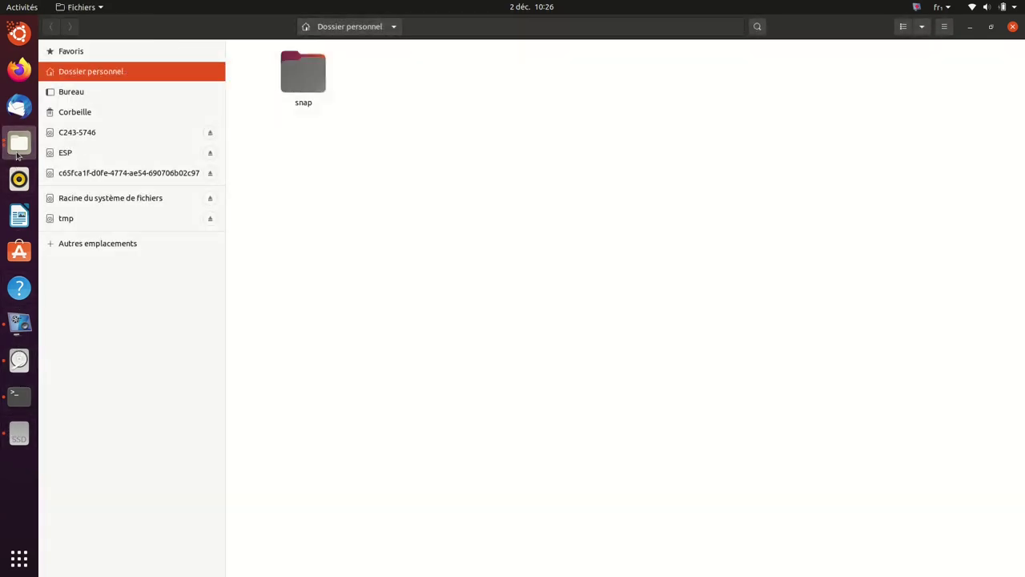
{"action": "left_click", "coordinate": [117, 174]}
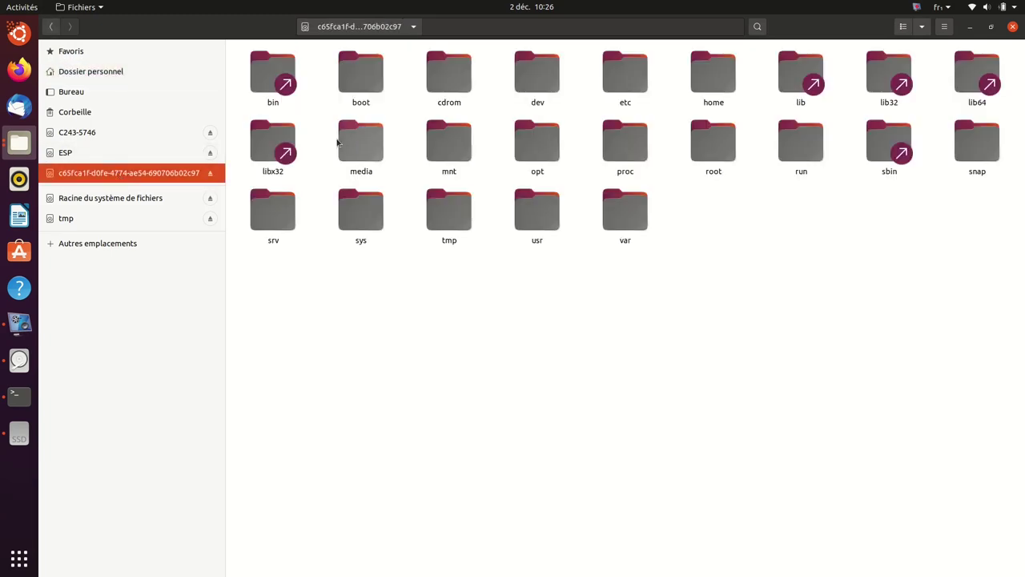
{"action": "double_click", "coordinate": [624, 76]}
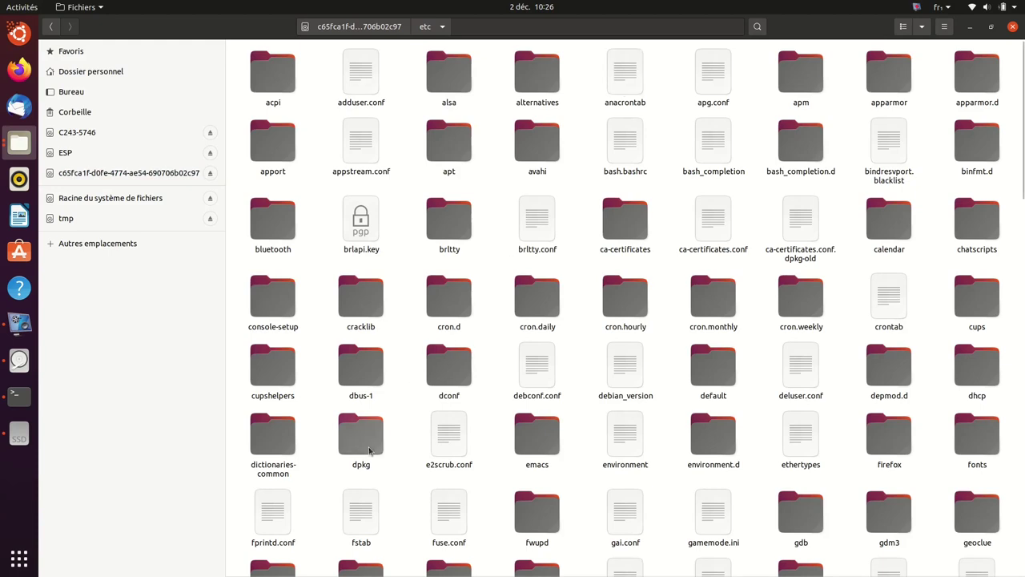
{"action": "double_click", "coordinate": [353, 504]}
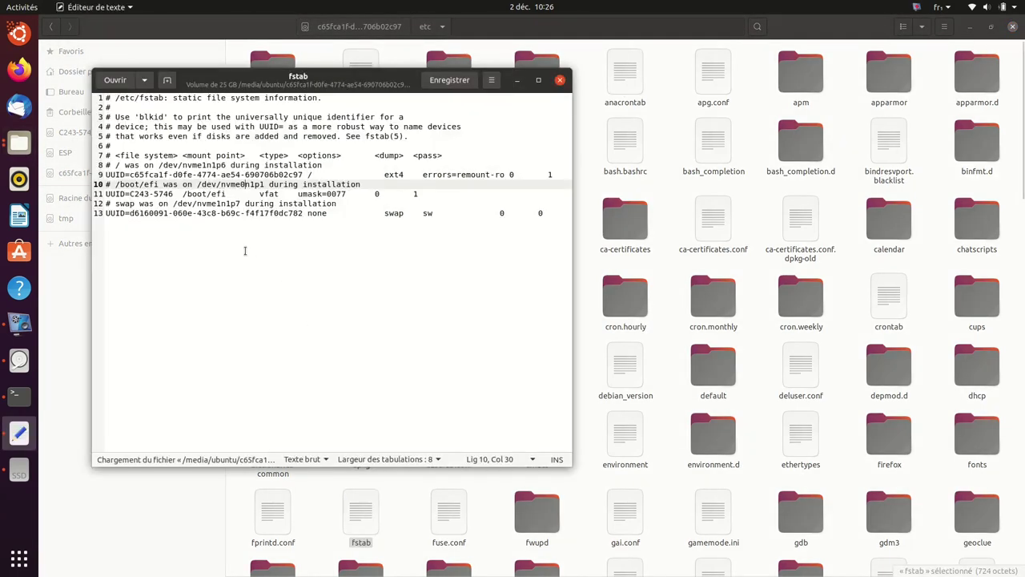
Step: Set fstab's /boot/efi UUID to ACEE-5211 and the device in the comment above it to /dev/nvme1n1p1, saving and closing the file
{"action": "left_click_drag", "start_coordinate": [130, 193], "coordinate": [172, 194]}
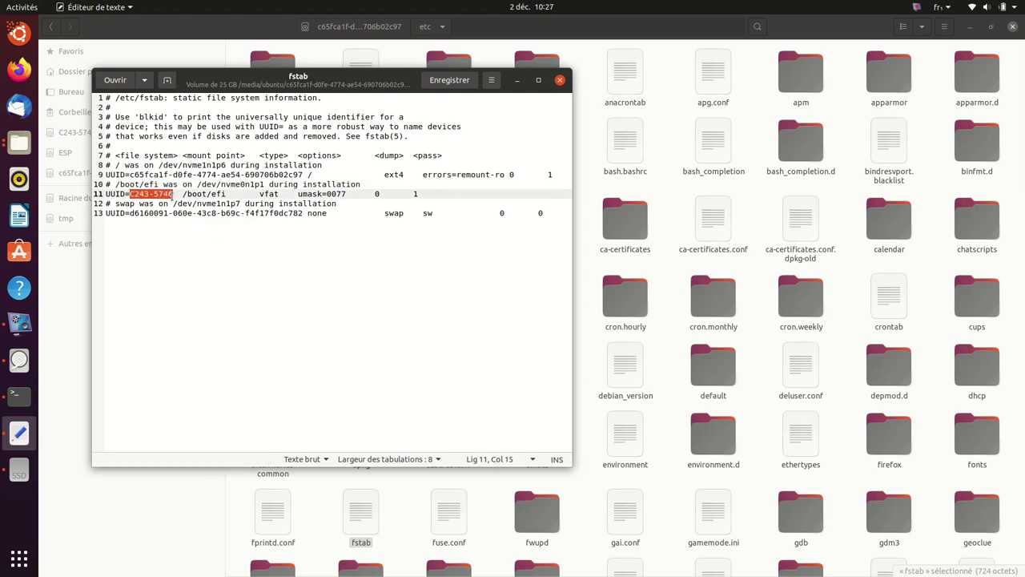
{"action": "type", "text": "ACEE-5212"}
{"action": "left_click", "coordinate": [244, 183]}
{"action": "key", "text": "BackSpace"}
{"action": "type", "text": "1"}
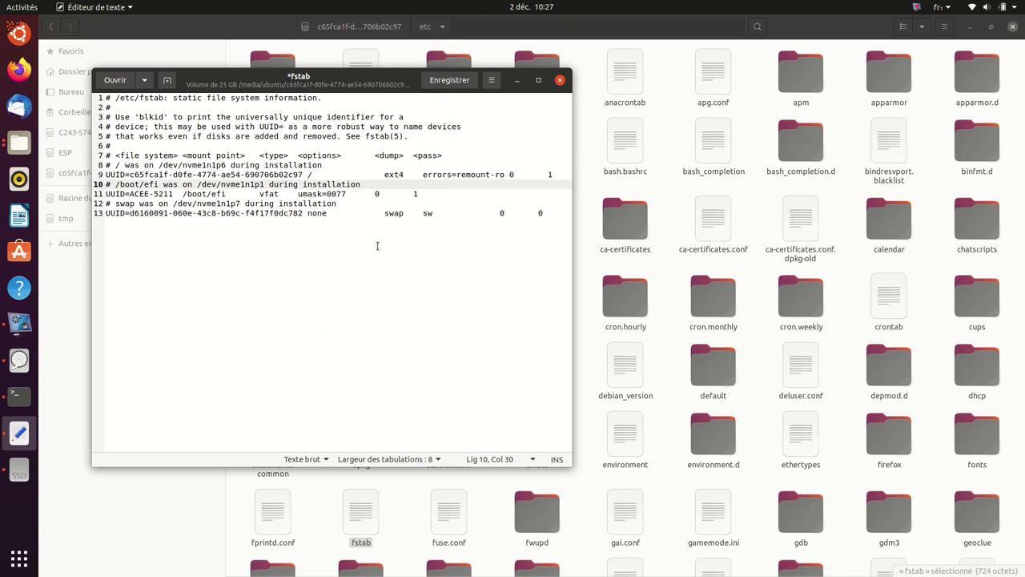
{"action": "left_click", "coordinate": [450, 80]}
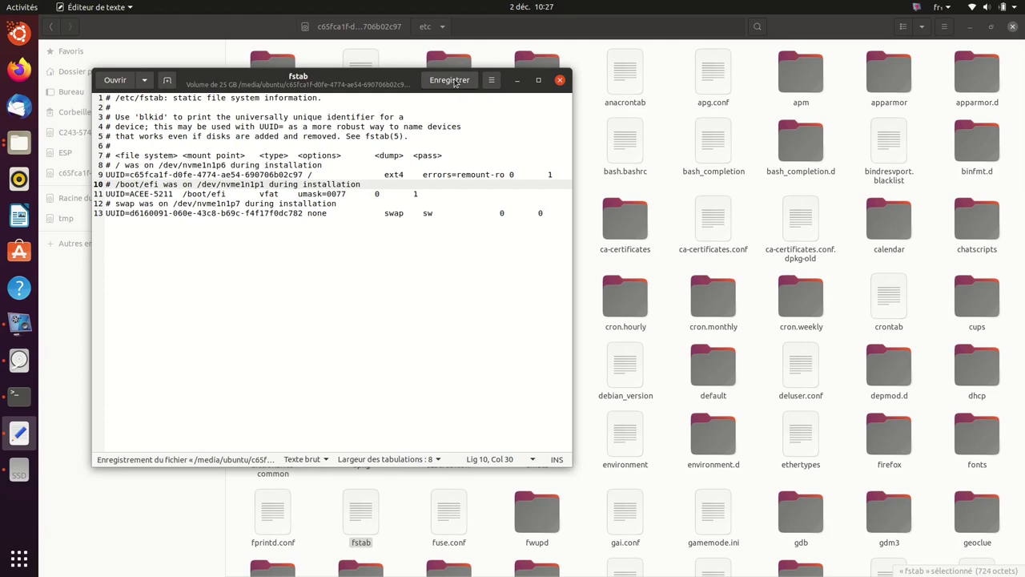
{"action": "key", "text": "ctrl+q"}
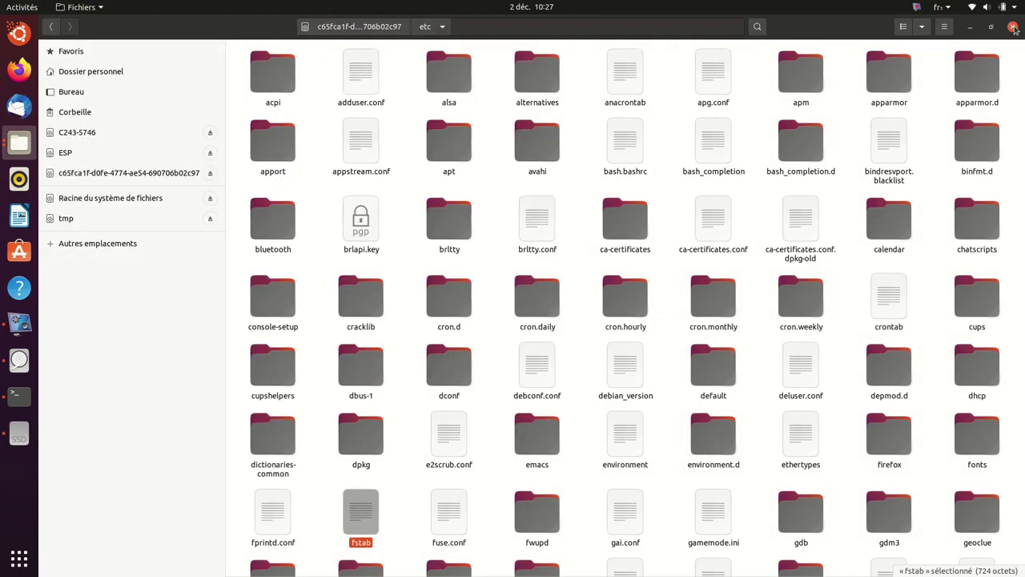
Step: Close the root file manager, the remaining file and disk utility windows, and the terminal despite its active process
{"action": "left_click", "coordinate": [1013, 28]}
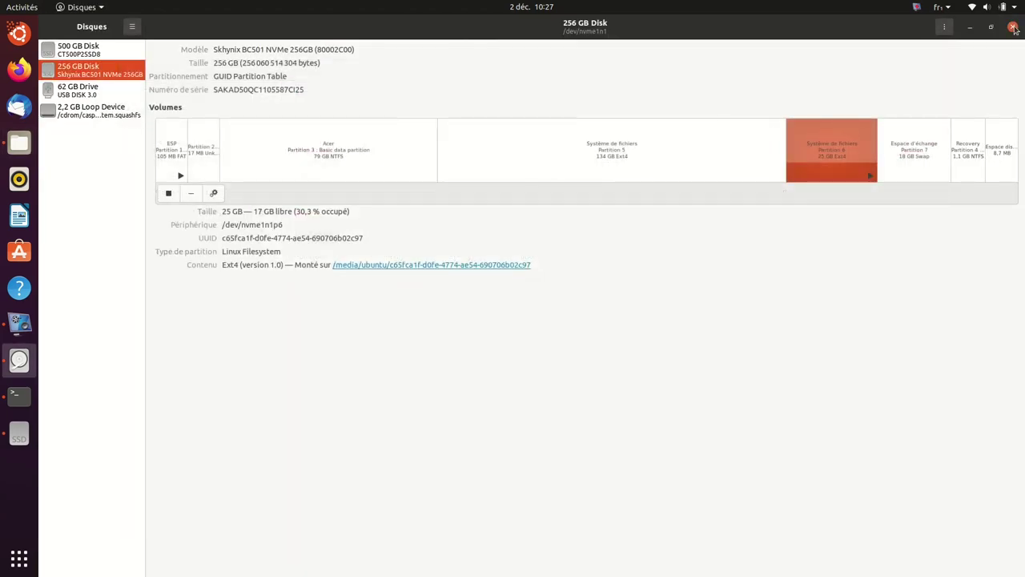
{"action": "left_click", "coordinate": [1013, 28]}
{"action": "left_click", "coordinate": [1014, 28]}
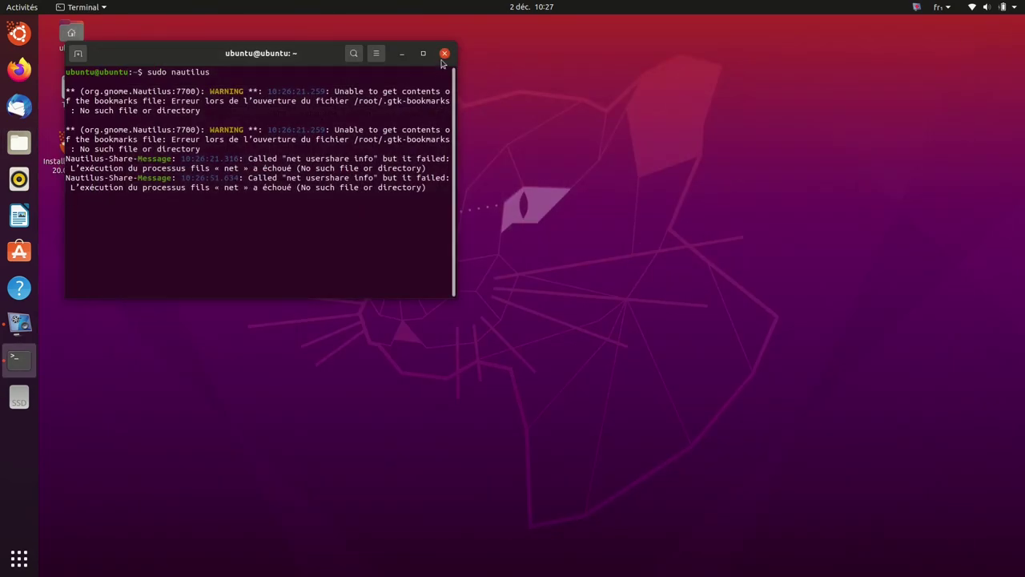
{"action": "left_click", "coordinate": [445, 54]}
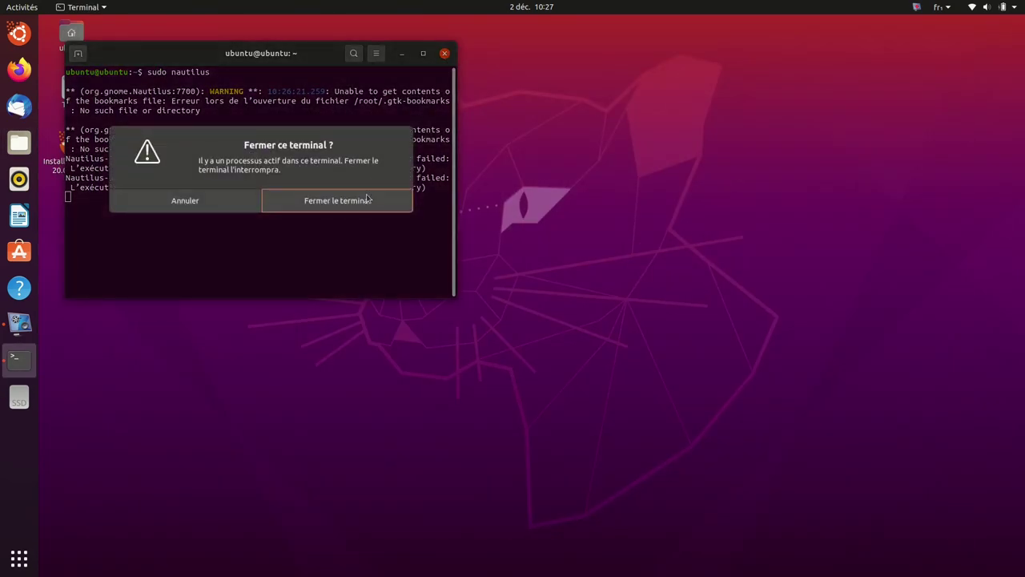
{"action": "left_click", "coordinate": [368, 206]}
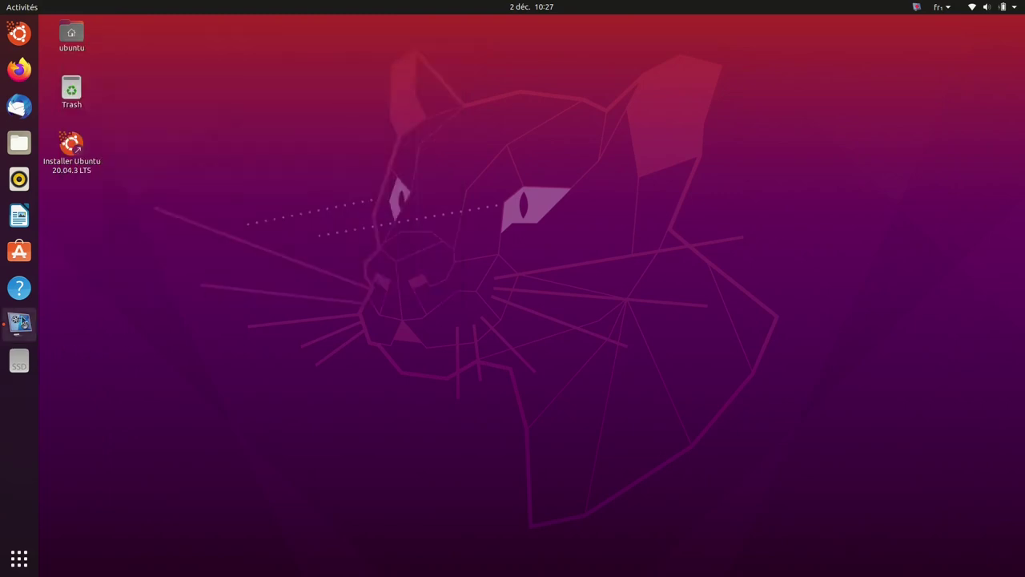
{"action": "left_click", "coordinate": [20, 324]}
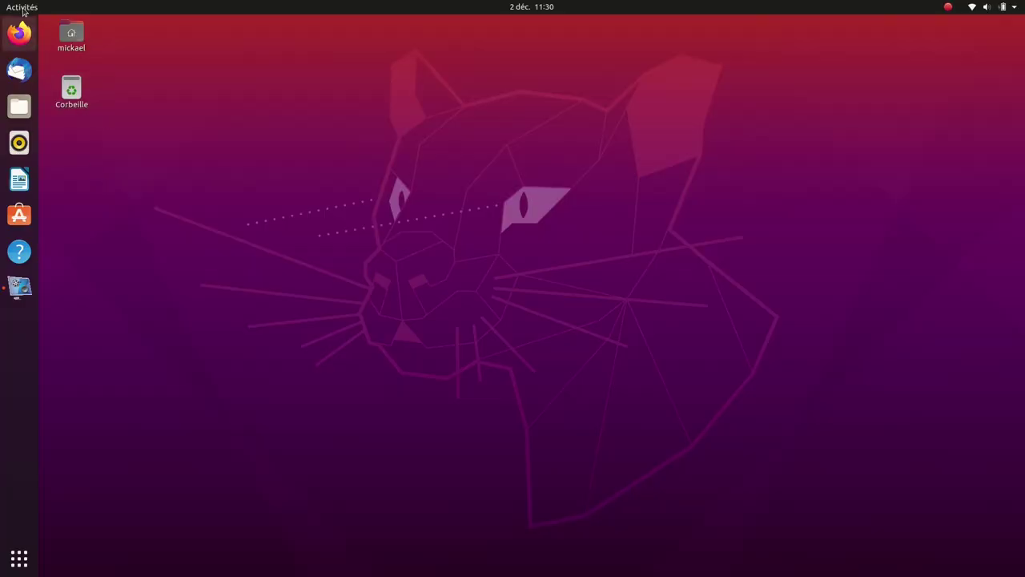
Step: Search for the Disques utility on the installed Ubuntu system and open it
{"action": "left_click", "coordinate": [21, 7]}
{"action": "type", "text": "disqu"}
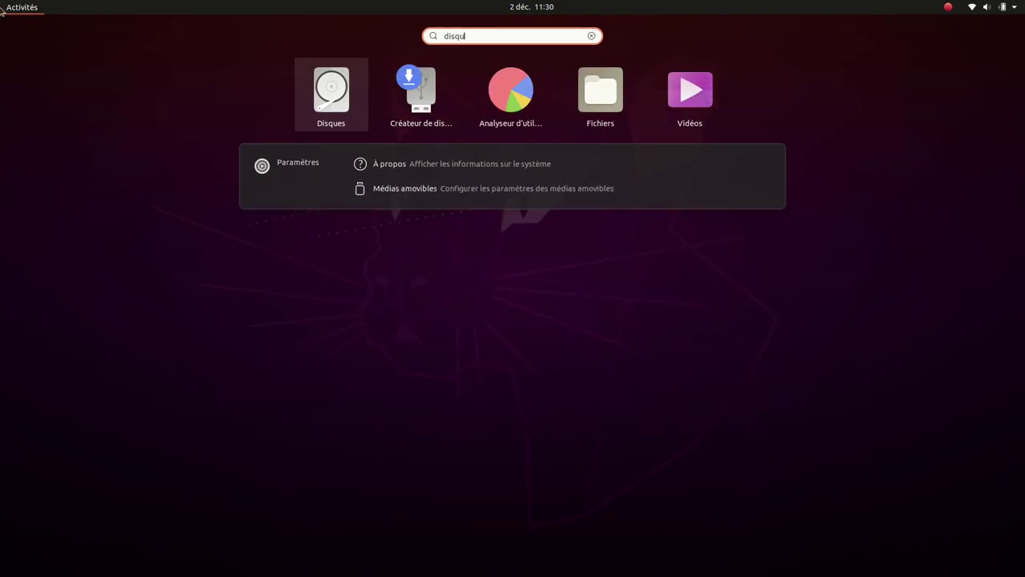
{"action": "left_click", "coordinate": [320, 91]}
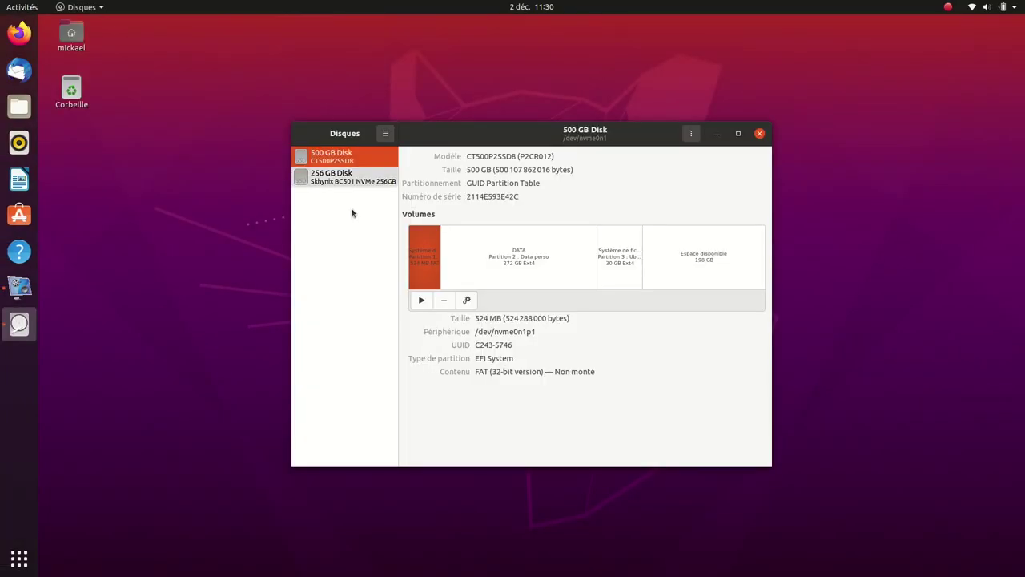